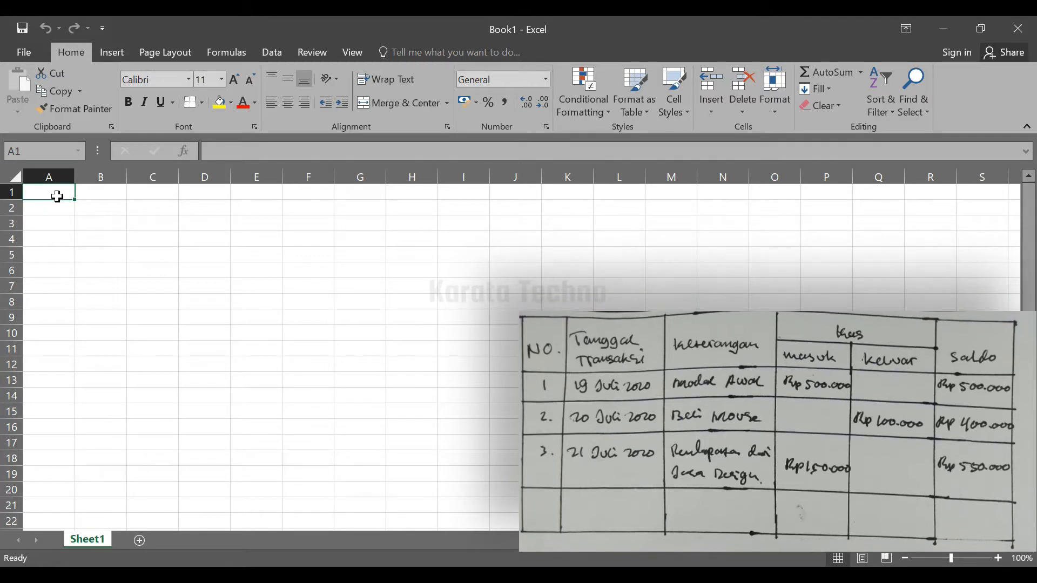
Enter the column header "No." in cell A1
text(No.)
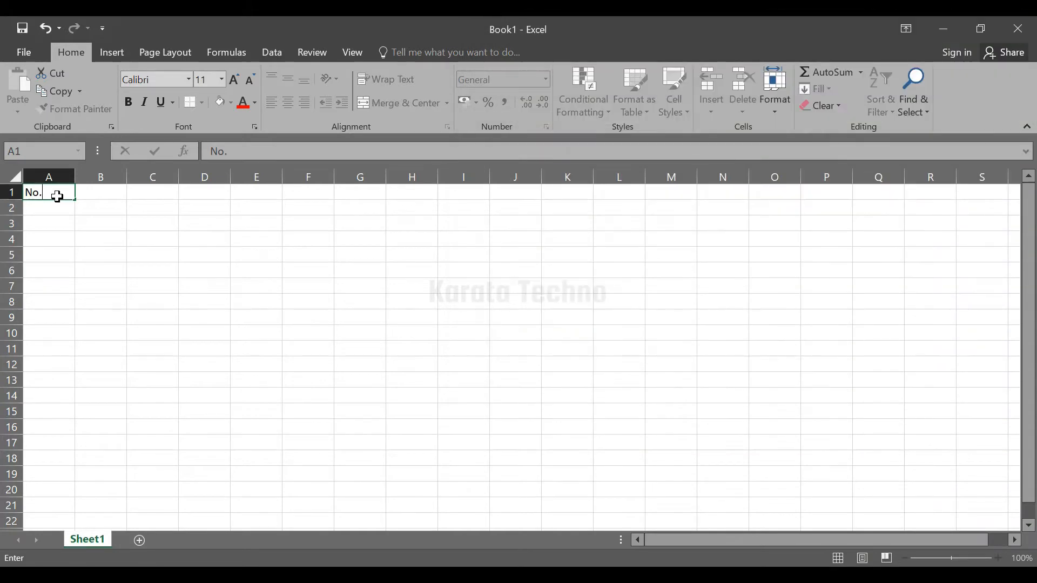
key(Tab)
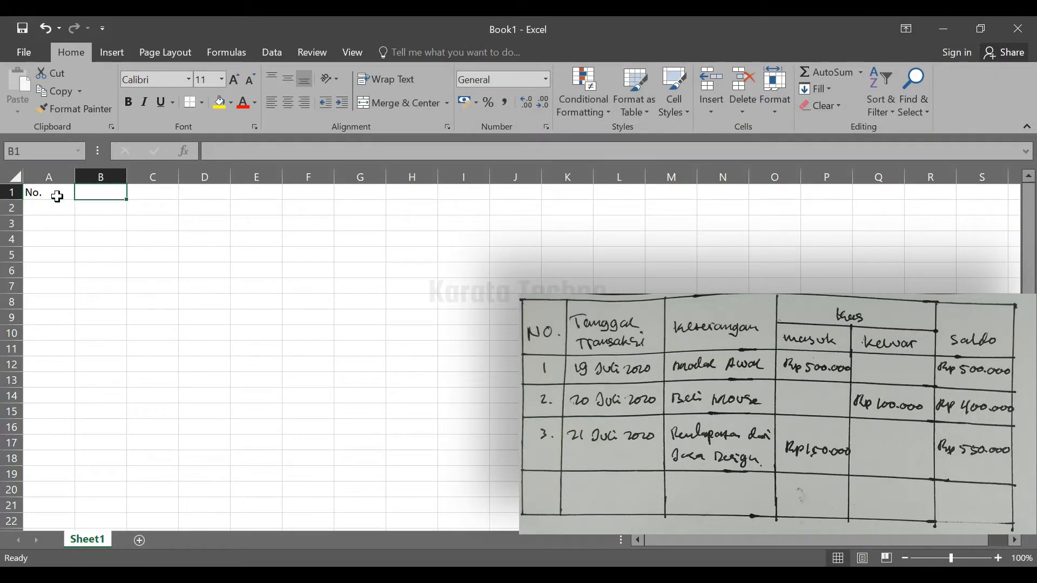
click(58, 197)
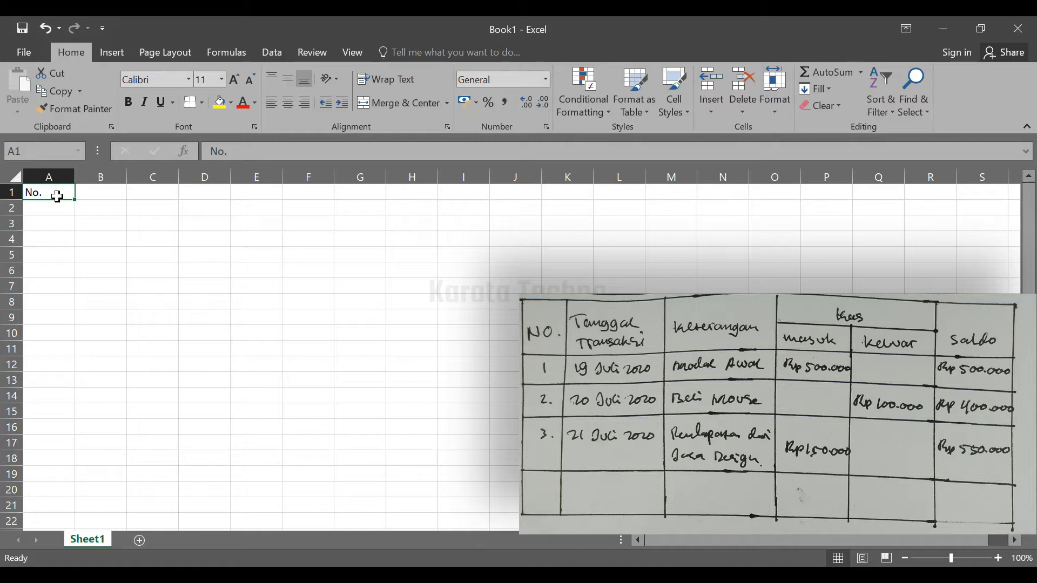
key(Tab)
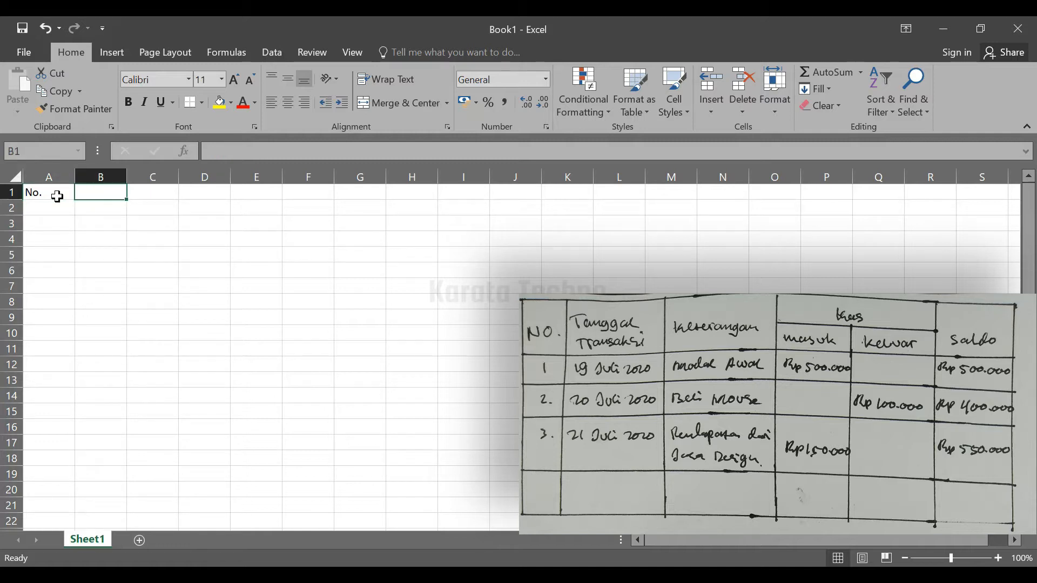
key(Down)
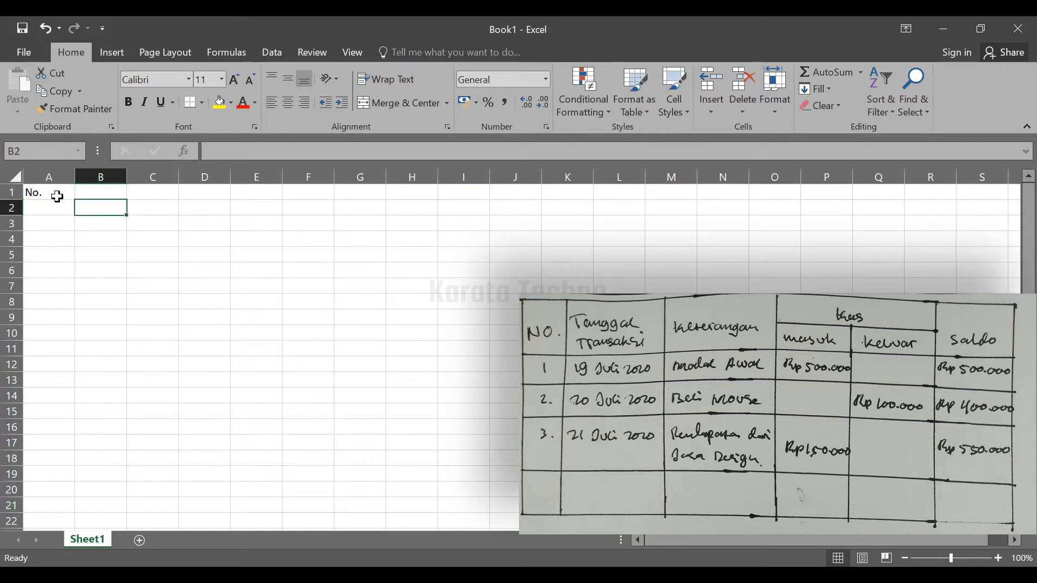
key(Up)
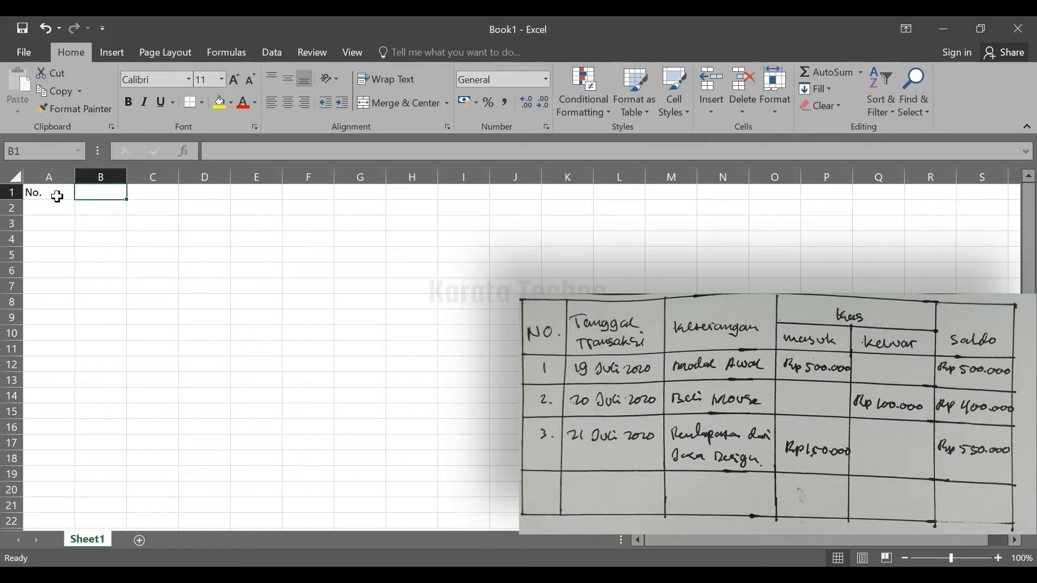
key(Down)
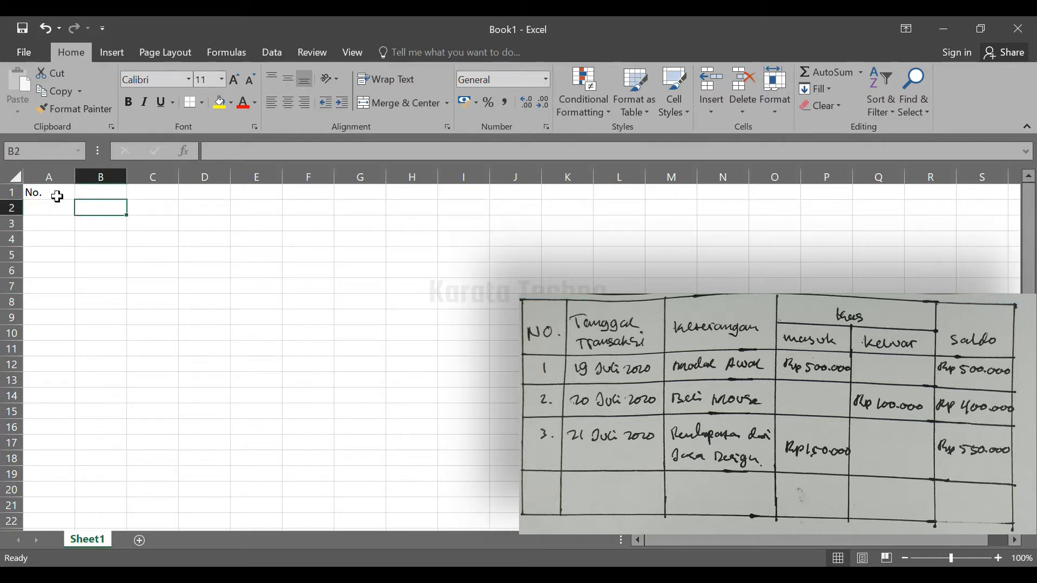
key(Right)
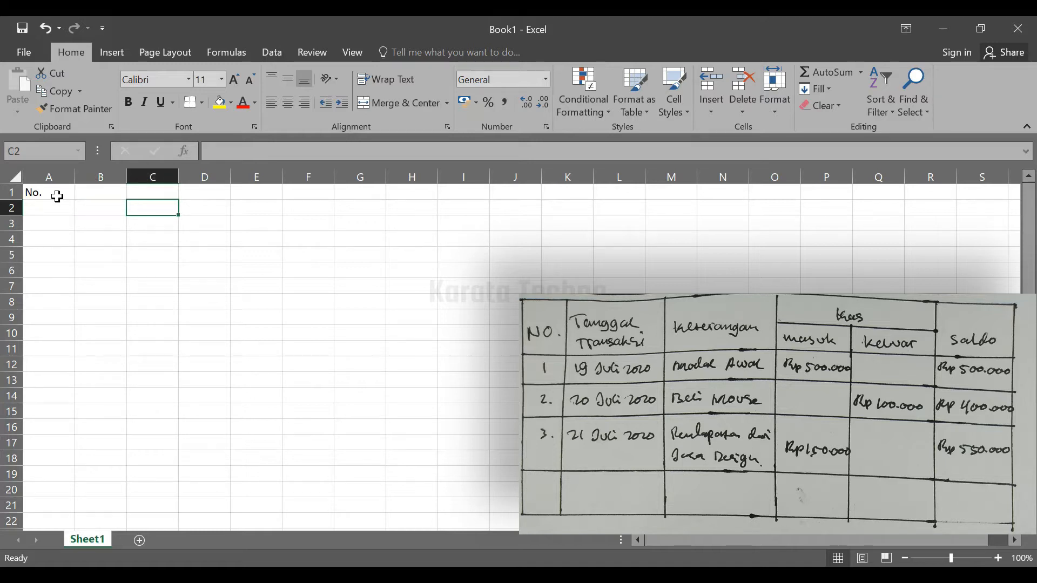
key(Left)
key(Left)
key(Right)
key(Right)
key(Right)
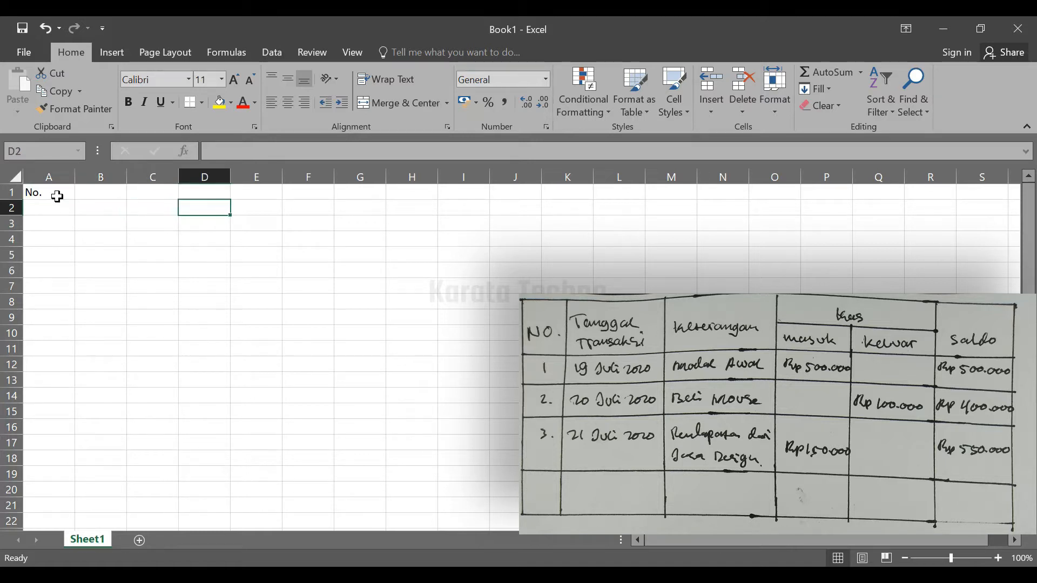
key(Left)
key(Left)
key(Left)
key(Up)
key(Down)
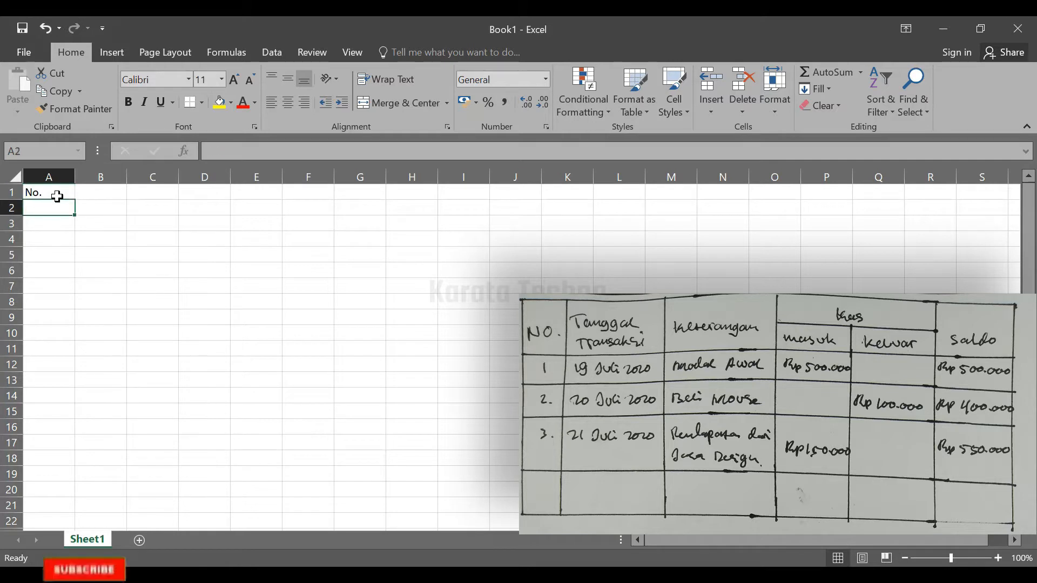
key(Up)
key(Right)
key(Down)
key(Down)
key(Down)
key(Up)
key(Up)
key(Up)
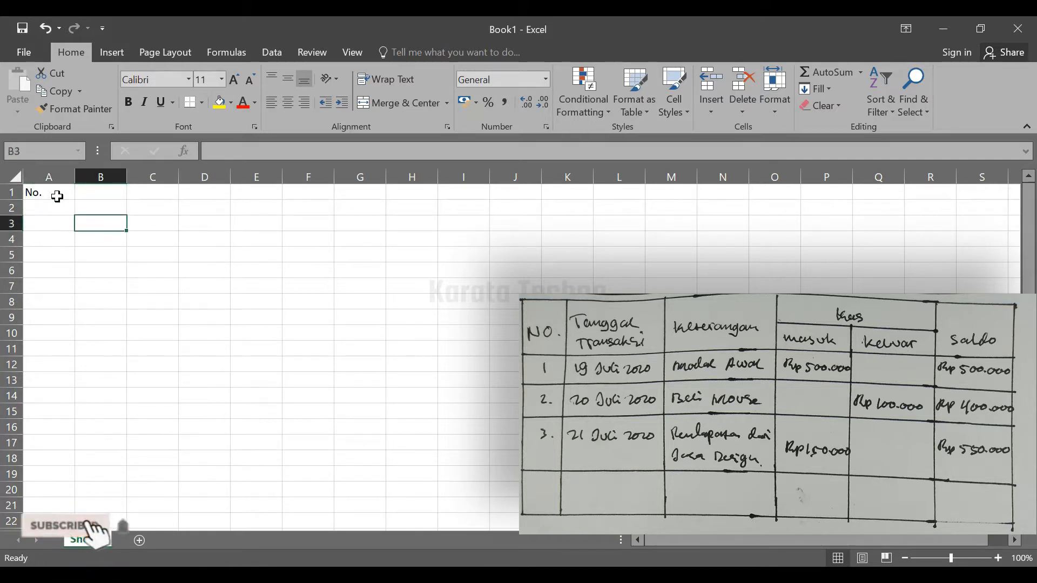
key(Down)
key(Up)
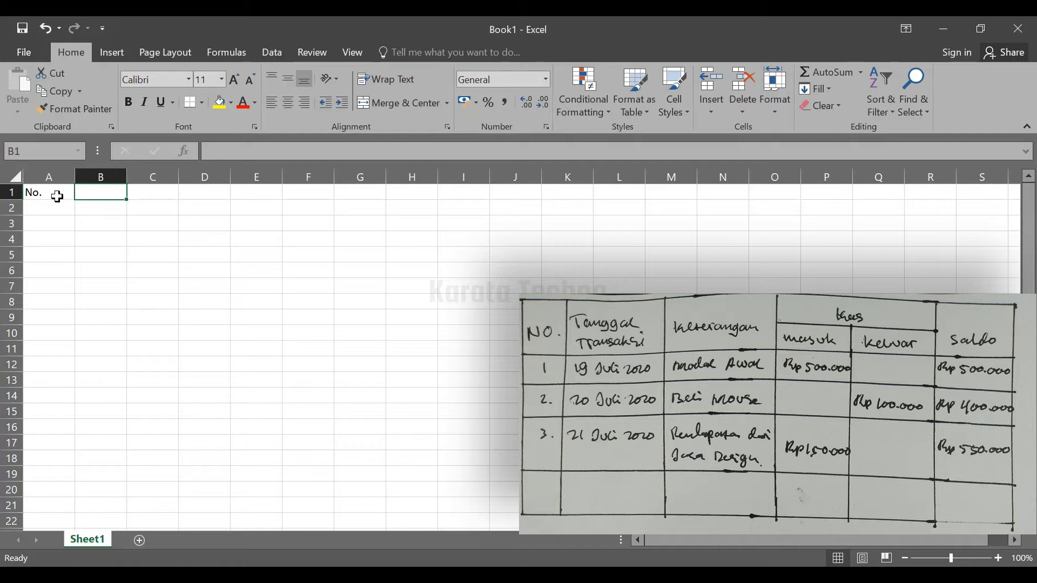
Enter the headers "Tanggal Transaksi" in cell B1 and "Keterangan" in cell C1
text(Tanggal)
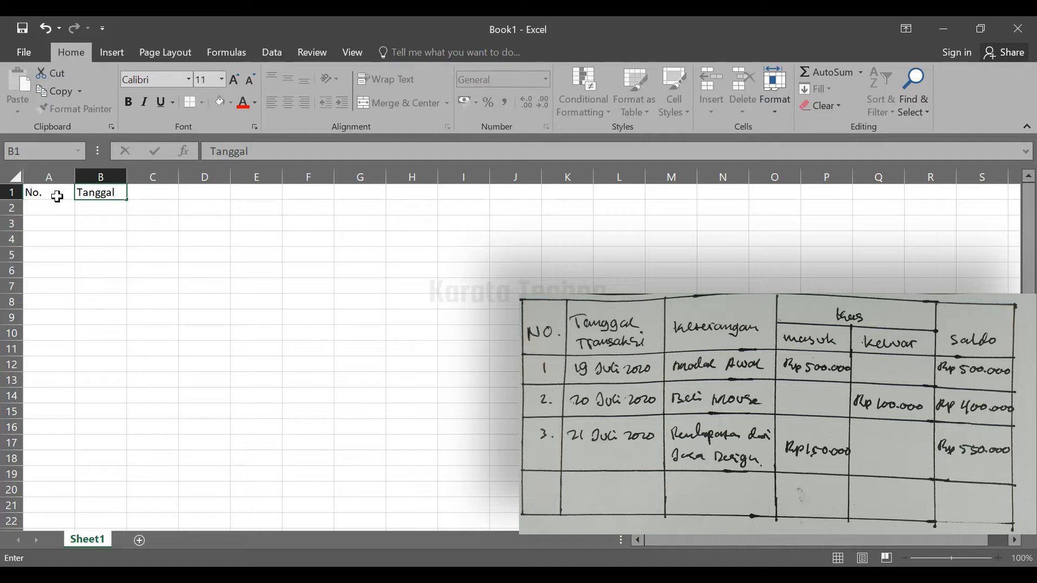
key(Tab)
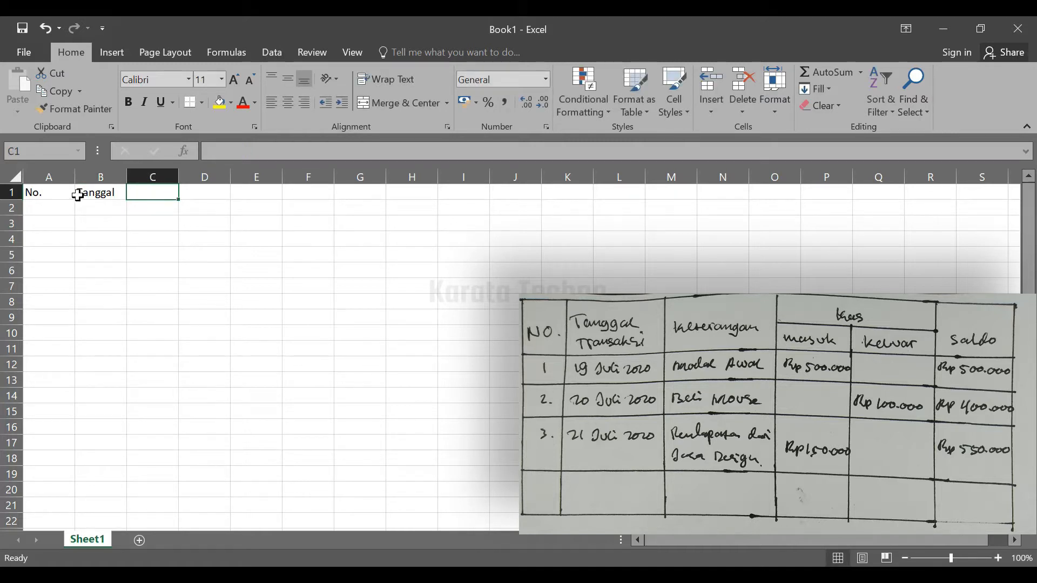
double_click(120, 193)
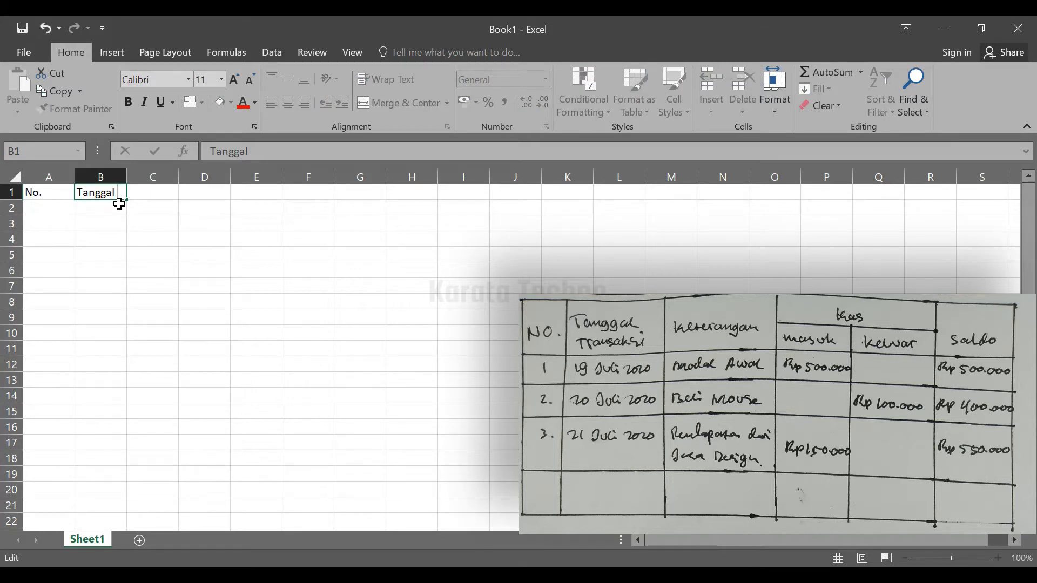
text(Transaksi)
key(Tab)
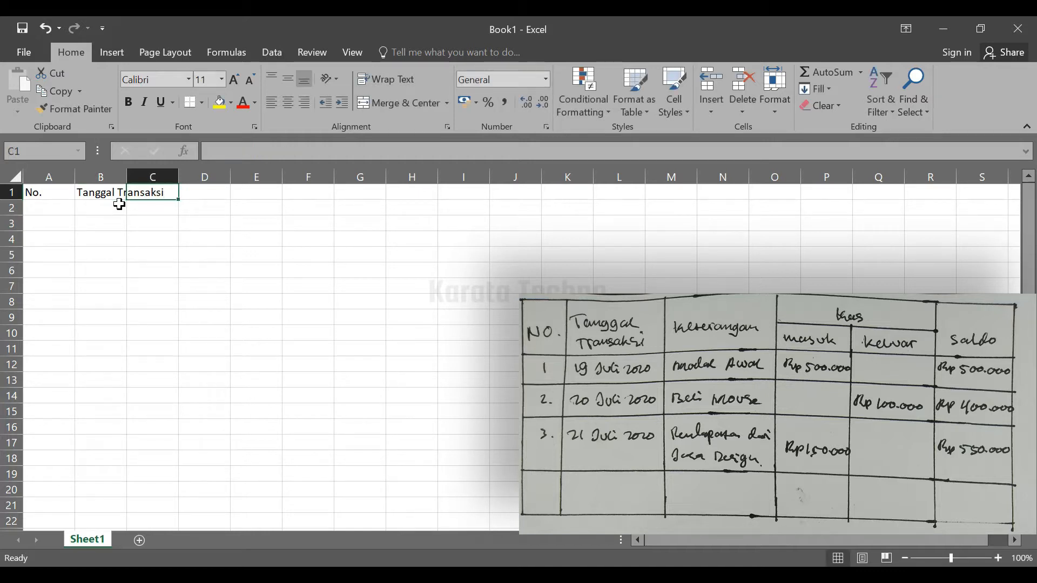
text(K)
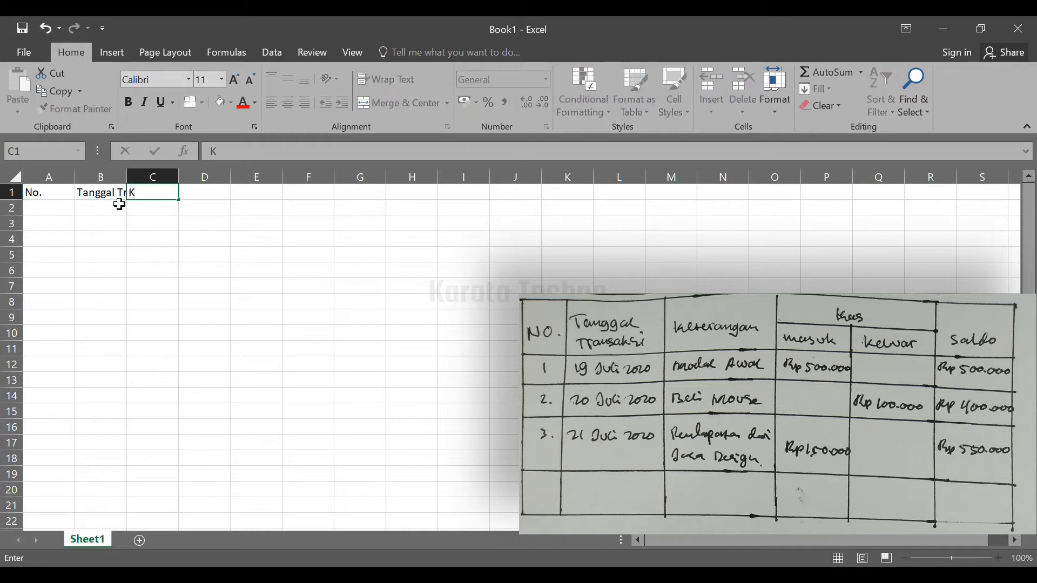
text(eterangan)
key(Tab)
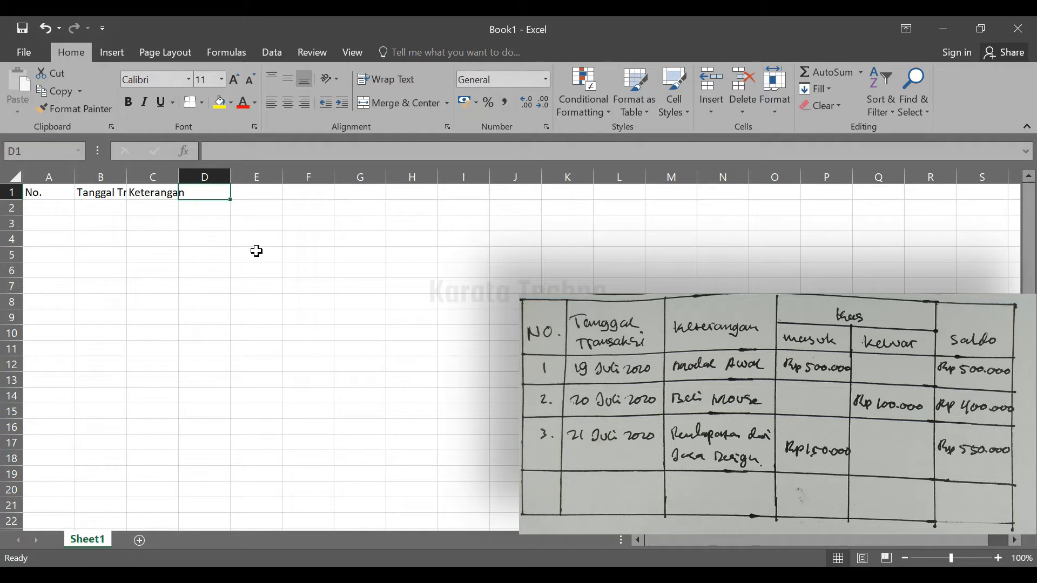
Enter the header "Kas" in cell D1, with the subheaders "Masuk" in D2 and "Keluar" in E2
text(Kas)
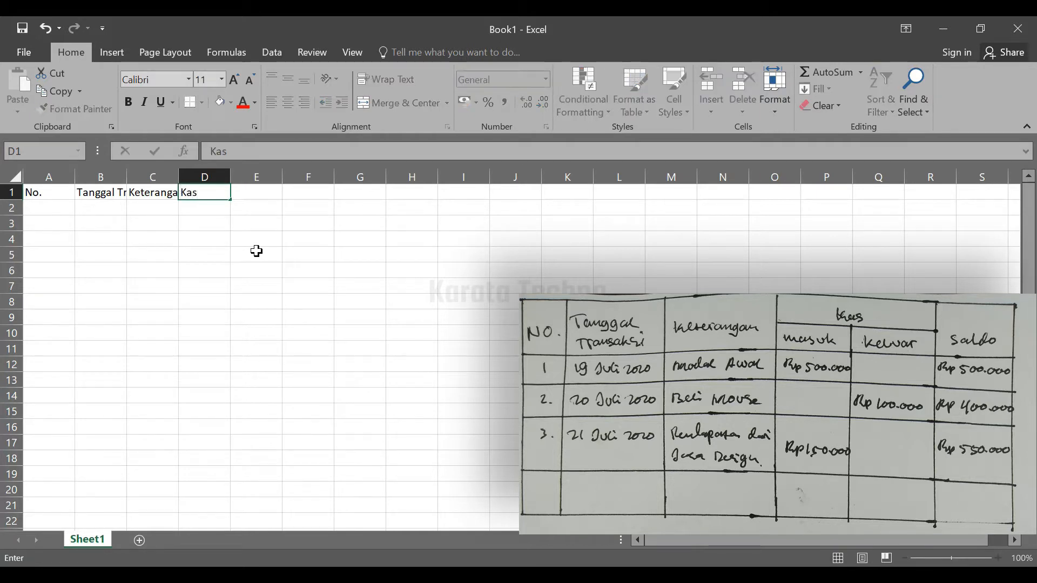
key(Return)
key(Right)
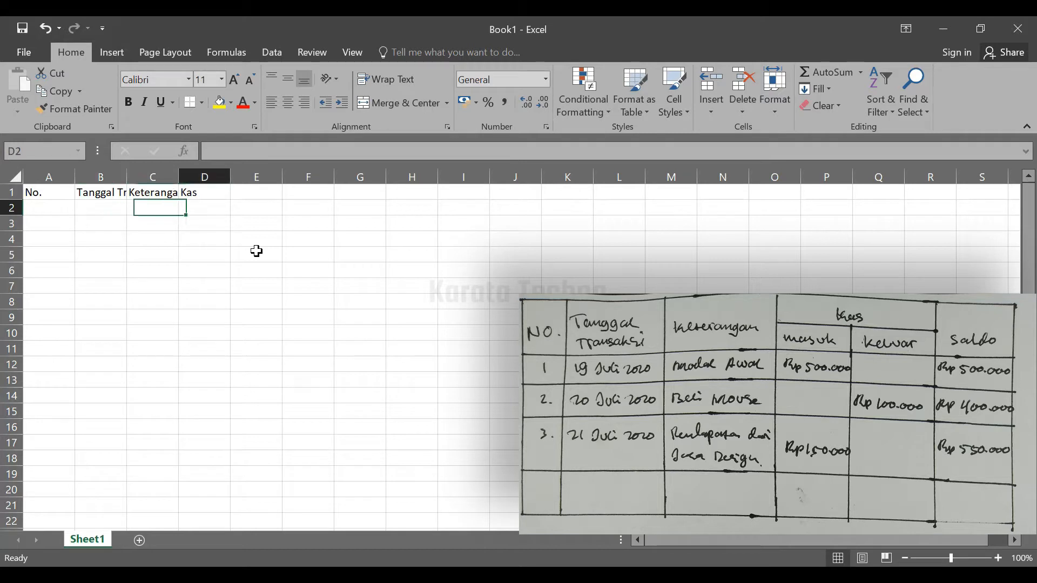
key(Right)
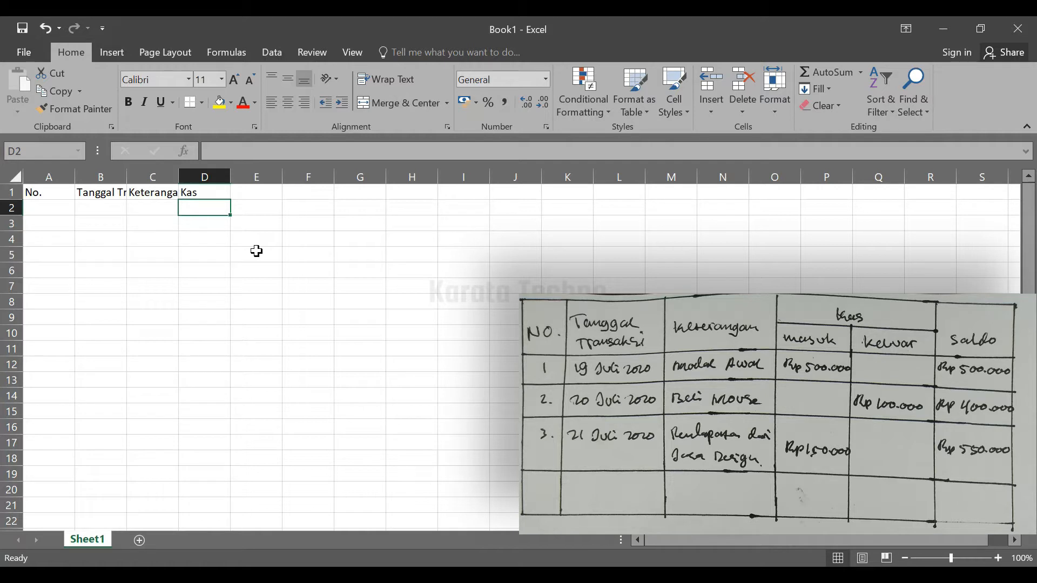
text(Masuk)
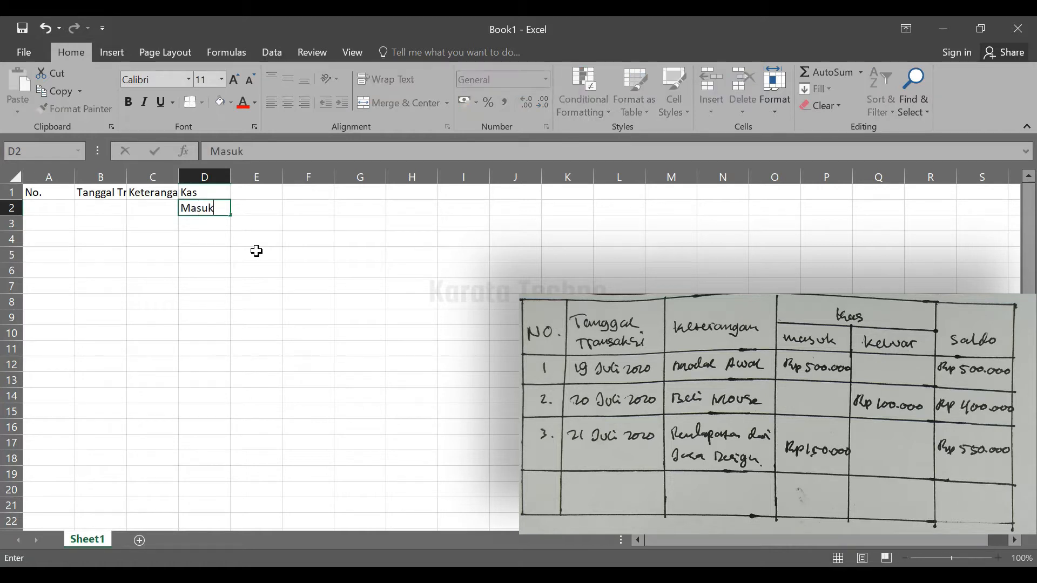
key(Tab)
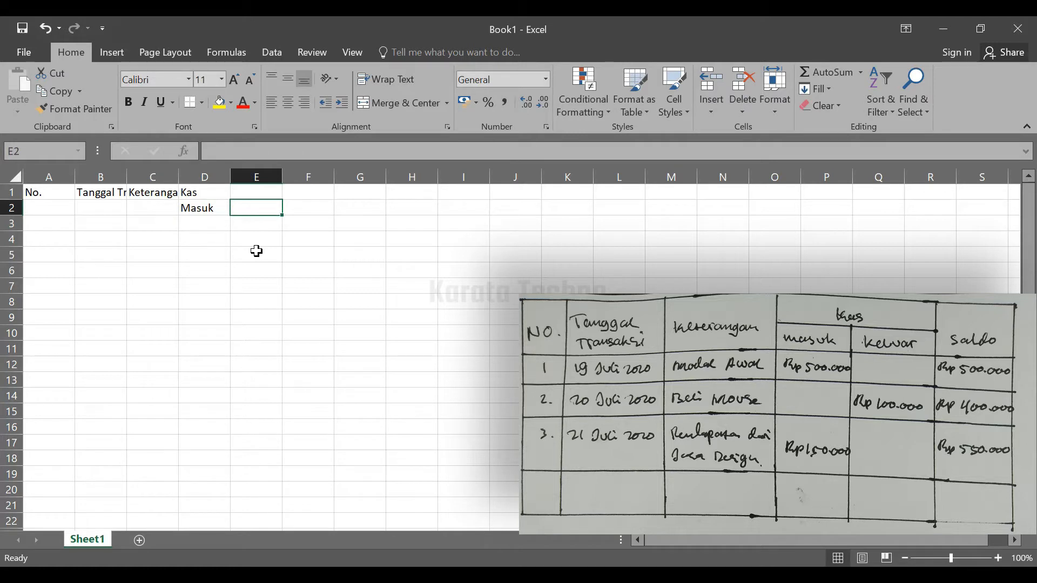
text(Keluar)
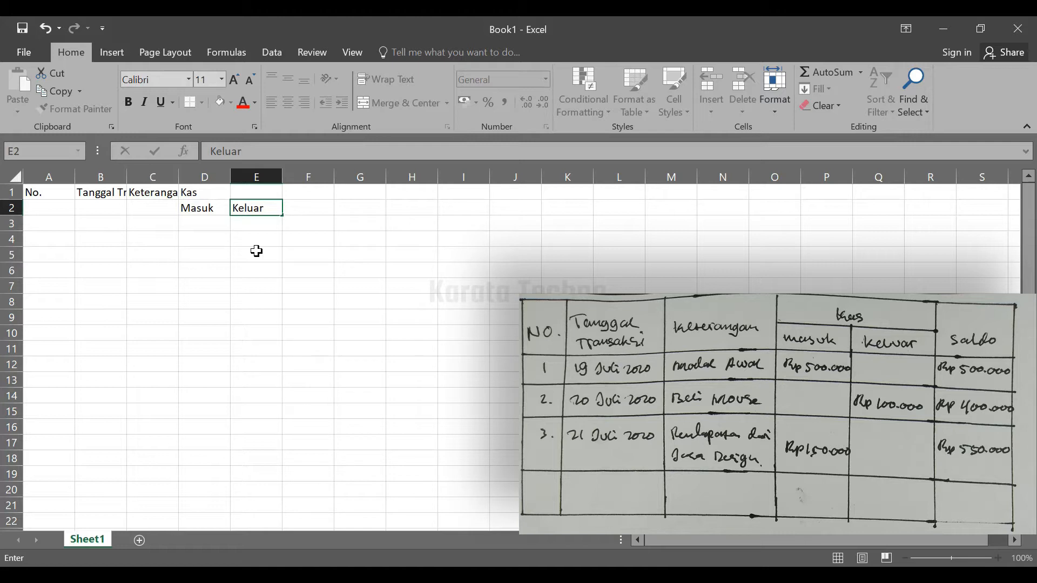
key(Tab)
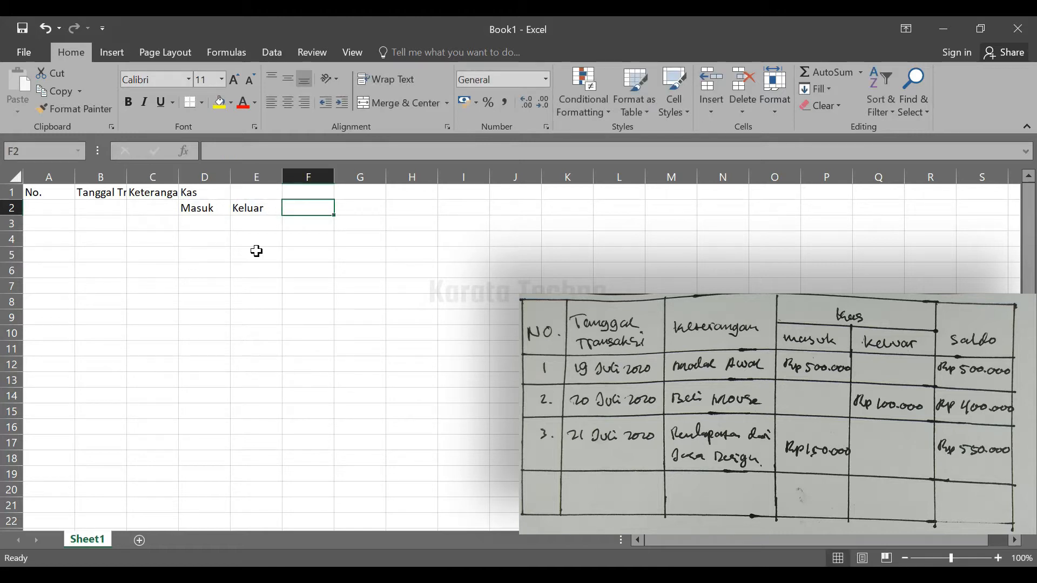
Enter the column header "Saldo" in cell F1
key(Up)
text(Saldo)
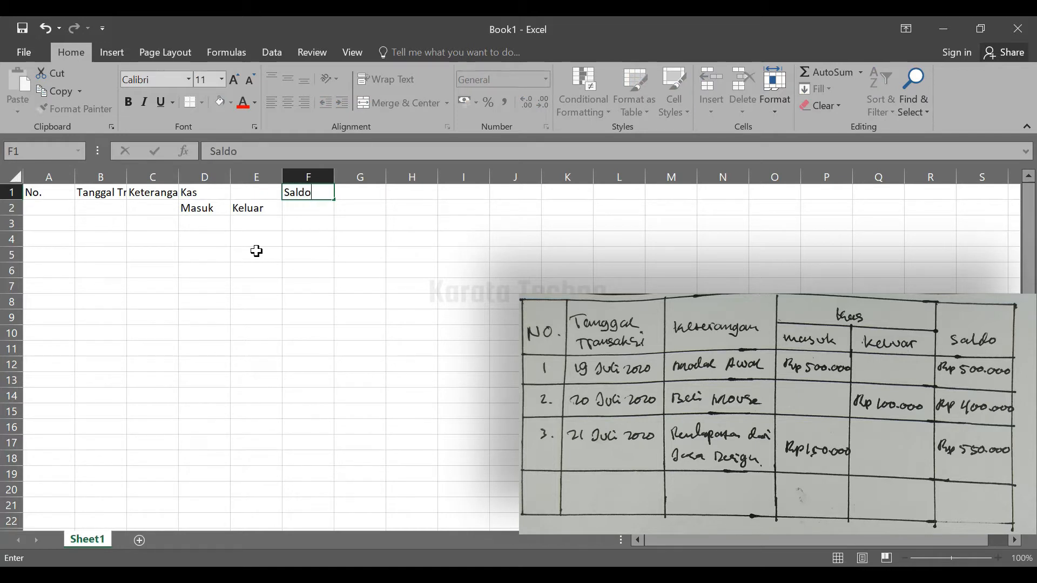
key(Return)
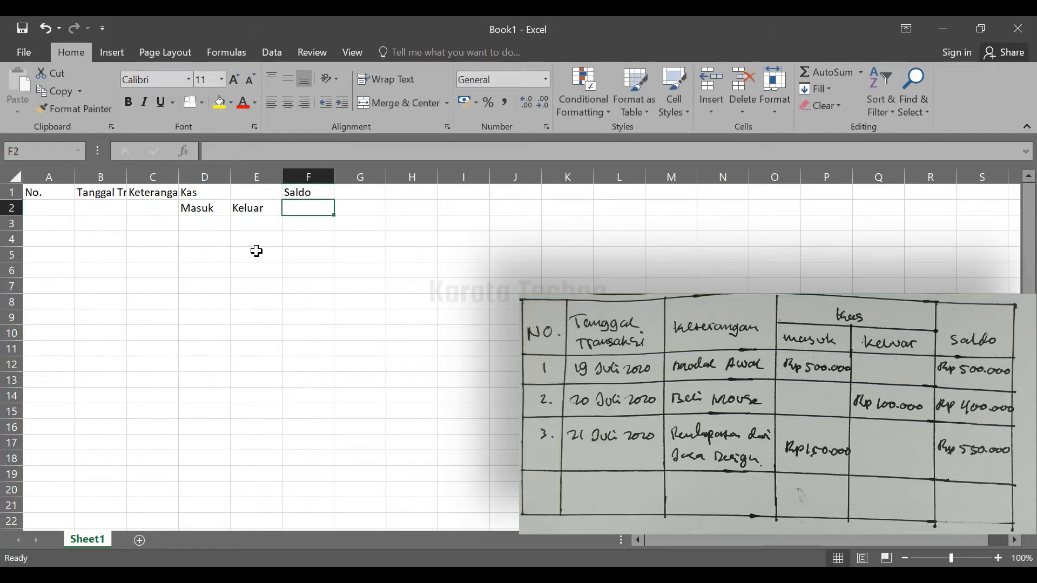
click(114, 195)
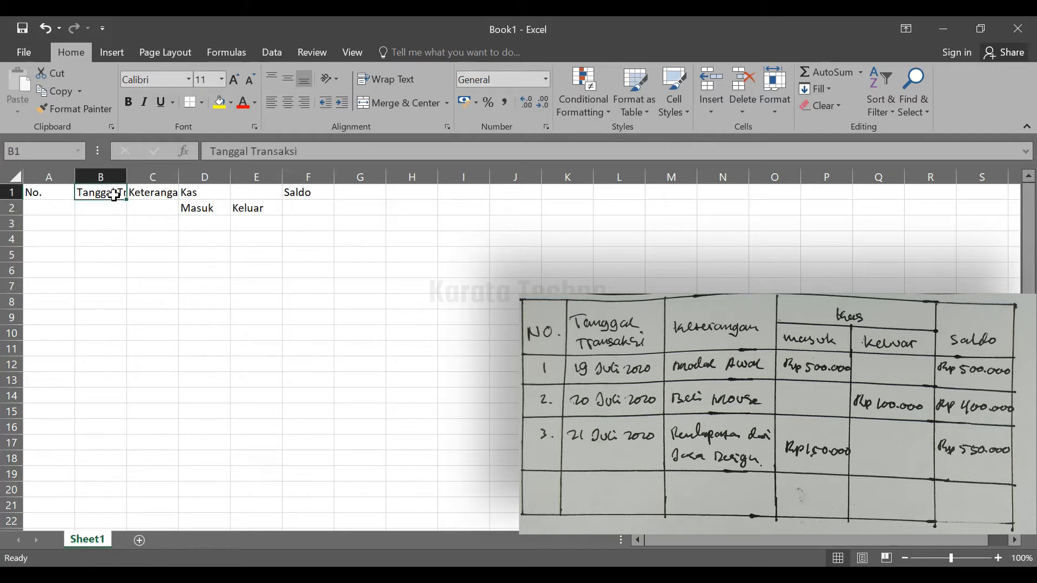
click(102, 225)
click(104, 206)
click(105, 194)
drag(126, 176, 127, 177)
click(111, 212)
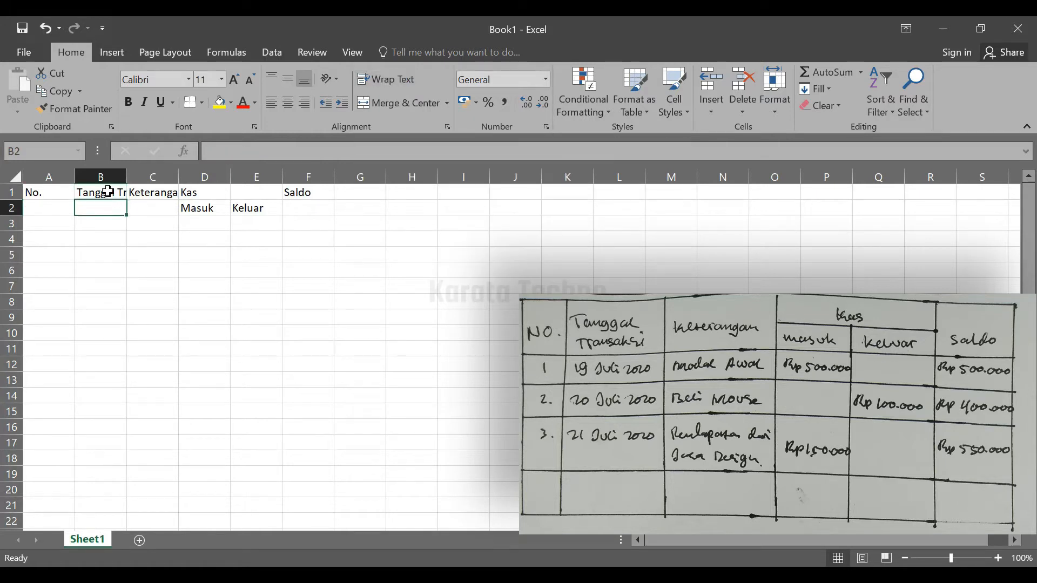
Wrap the text of the Tanggal Transaksi header in B1 and autofit column C to its Keterangan header
click(108, 190)
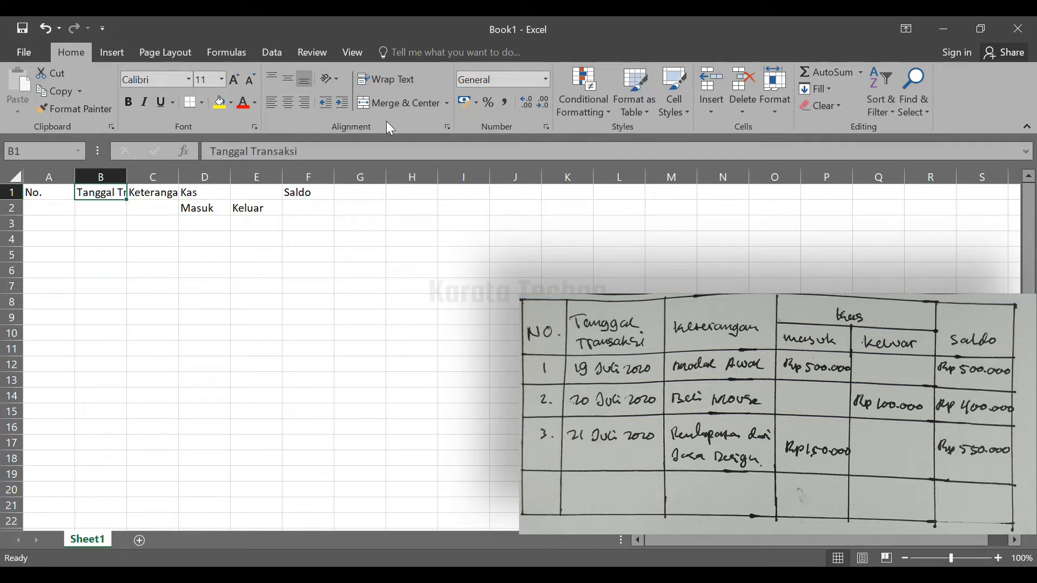
click(395, 78)
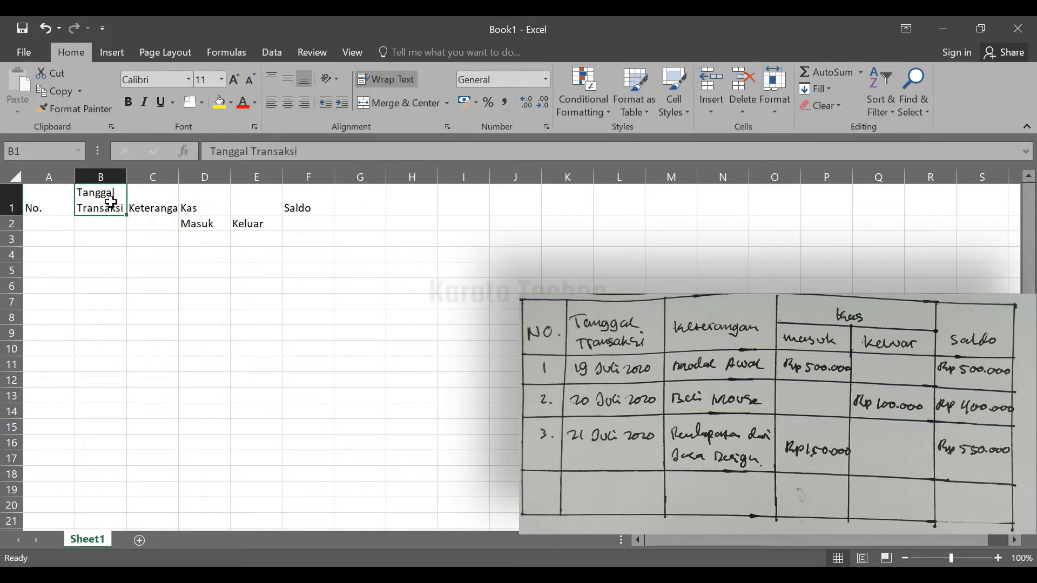
click(163, 205)
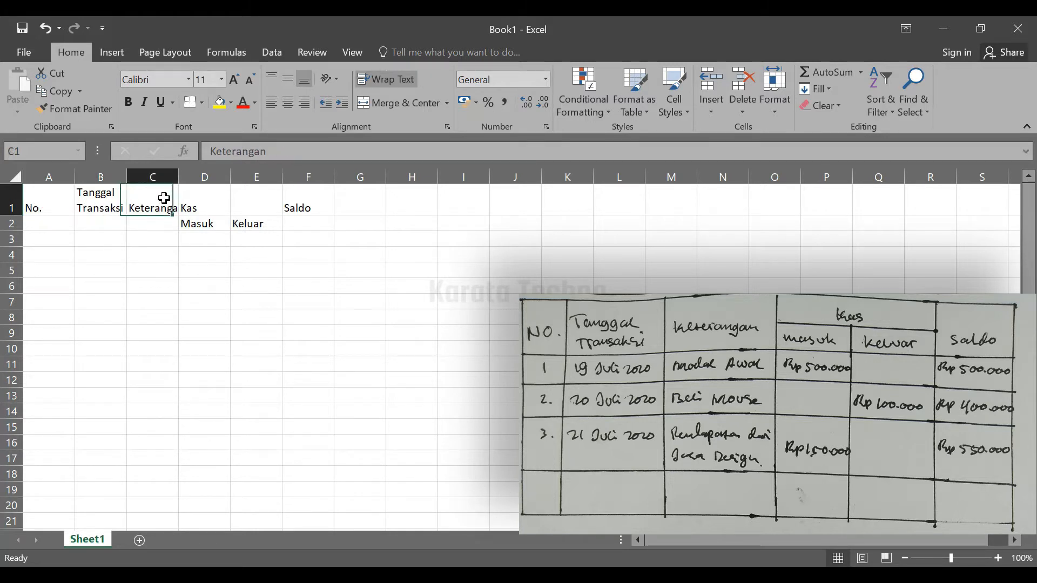
double_click(177, 173)
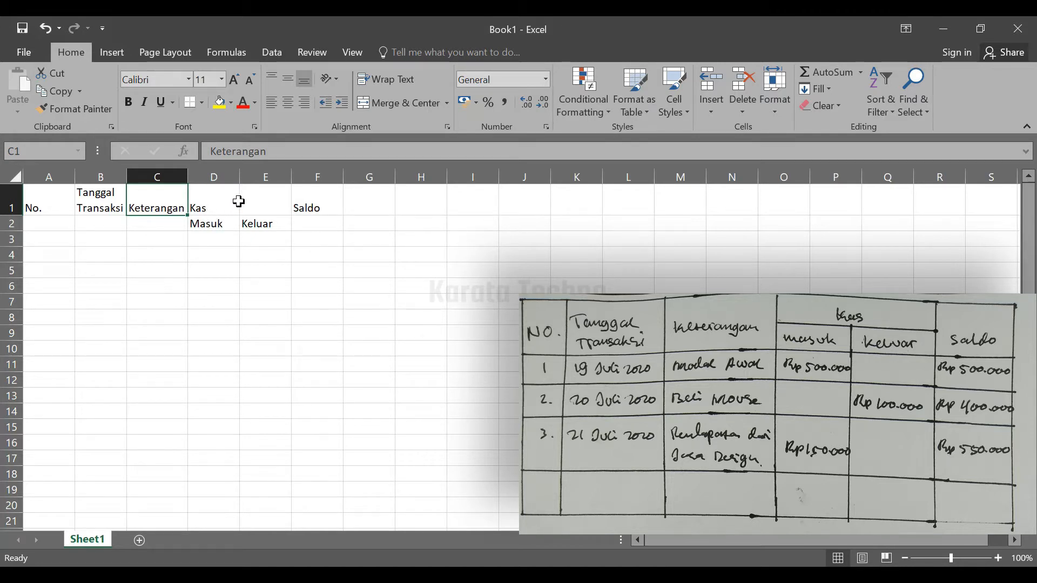
Merge and center the Kas header across cells D1:E1, spanning the Masuk and Keluar columns
click(211, 203)
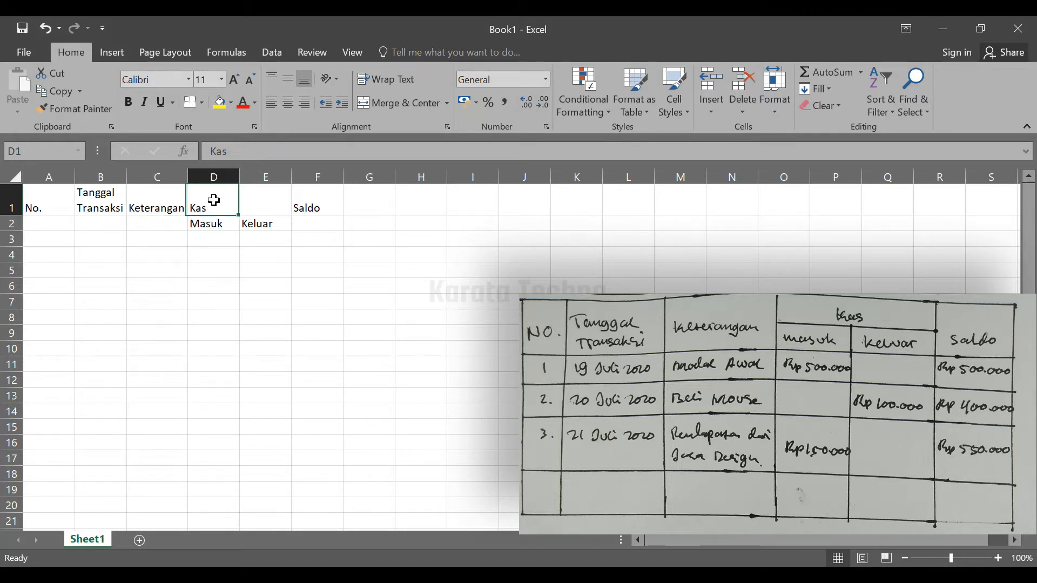
click(260, 178)
click(260, 196)
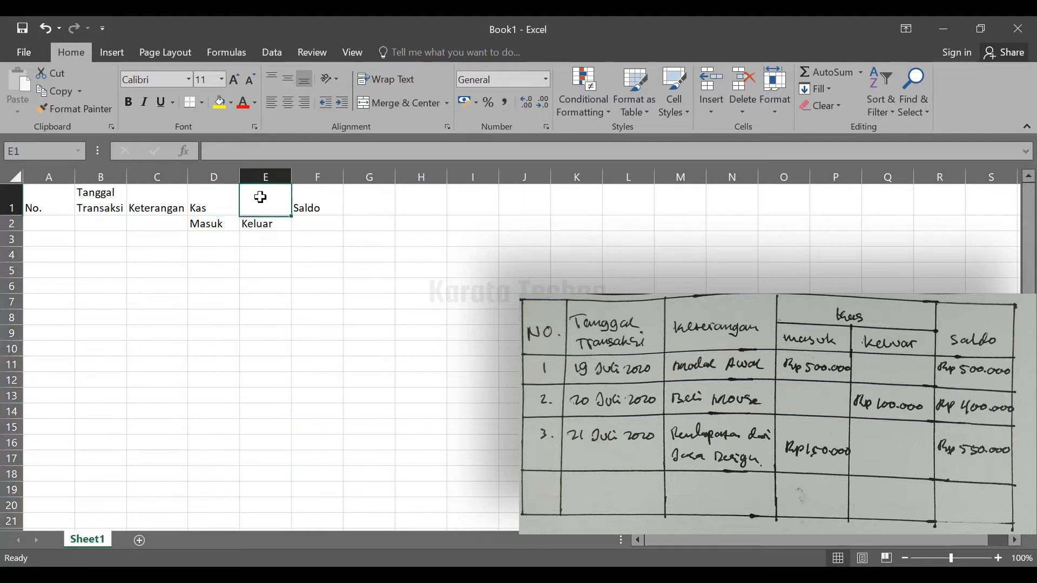
click(204, 197)
click(260, 203)
click(204, 203)
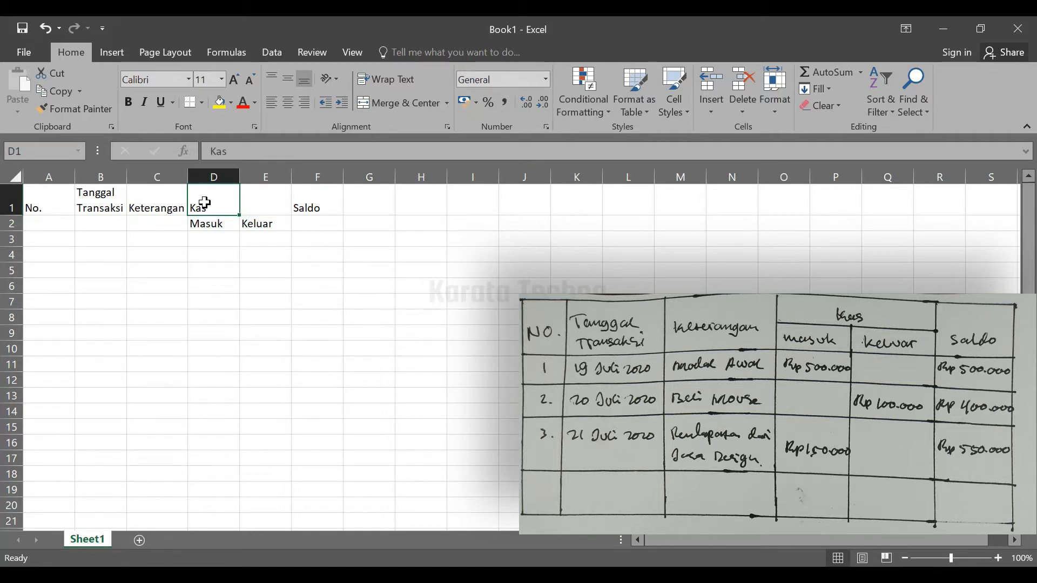
drag(204, 203, 258, 198)
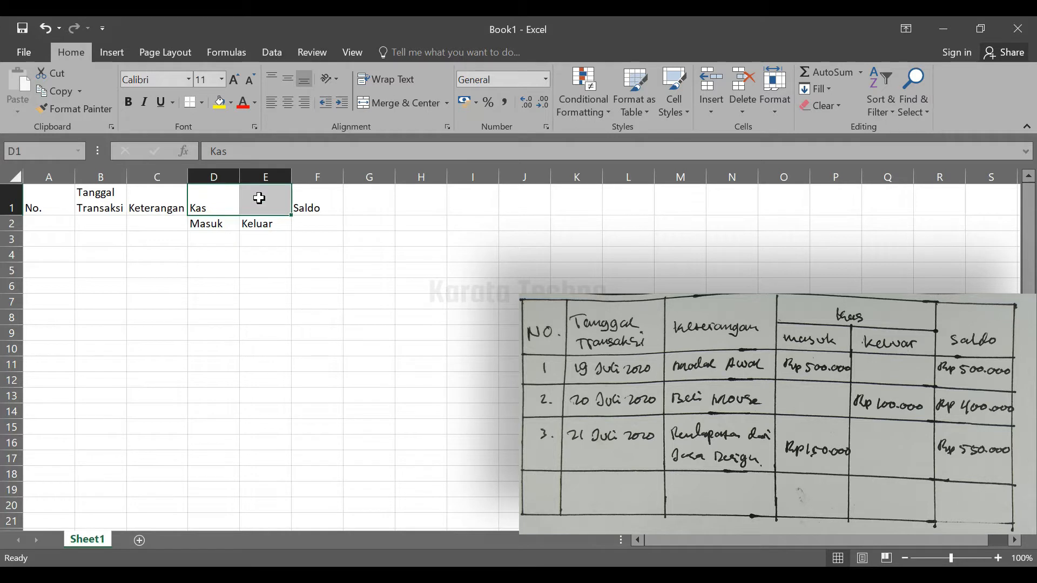
click(407, 104)
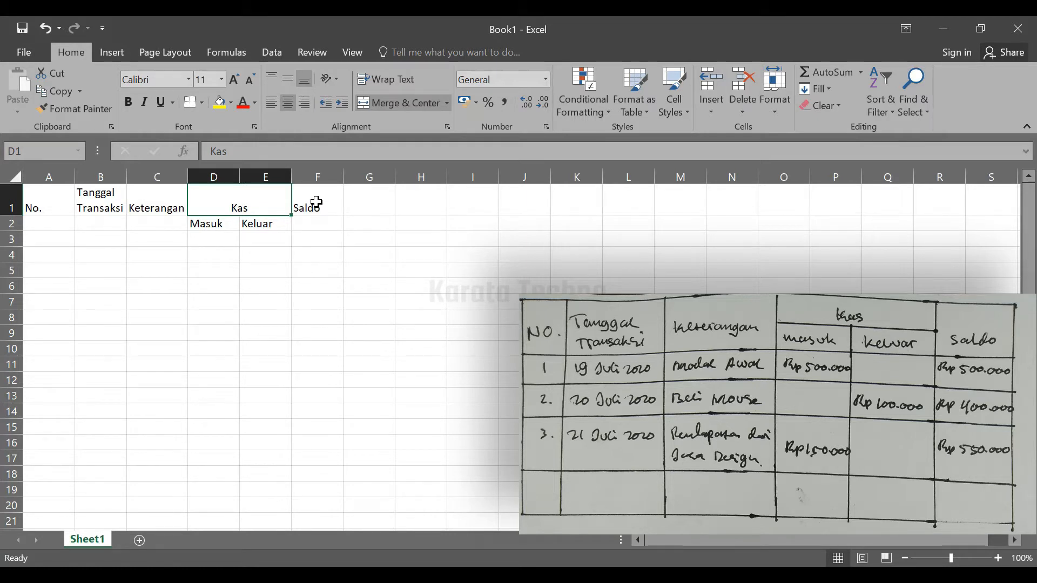
click(317, 202)
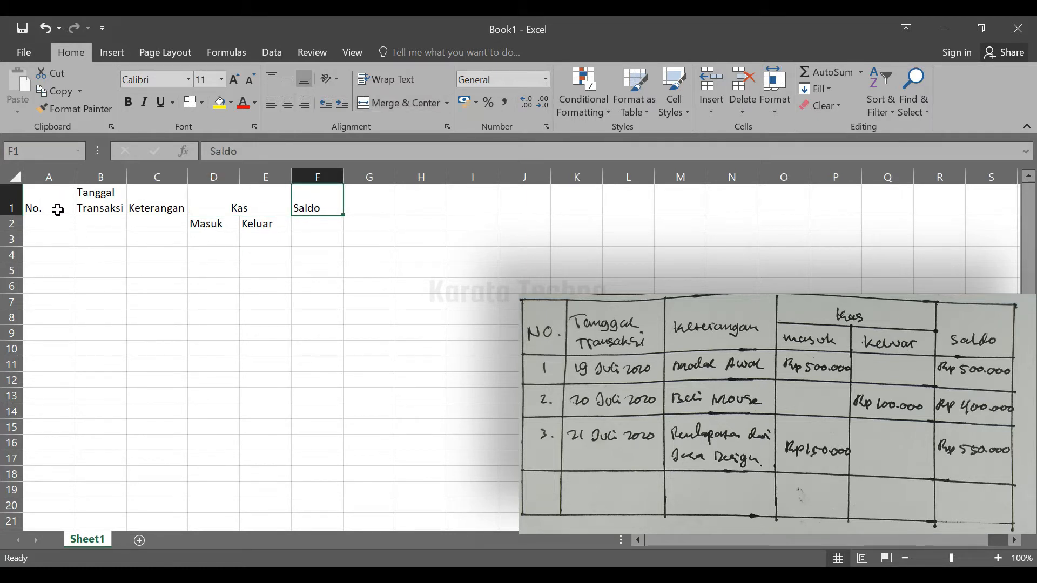
click(227, 203)
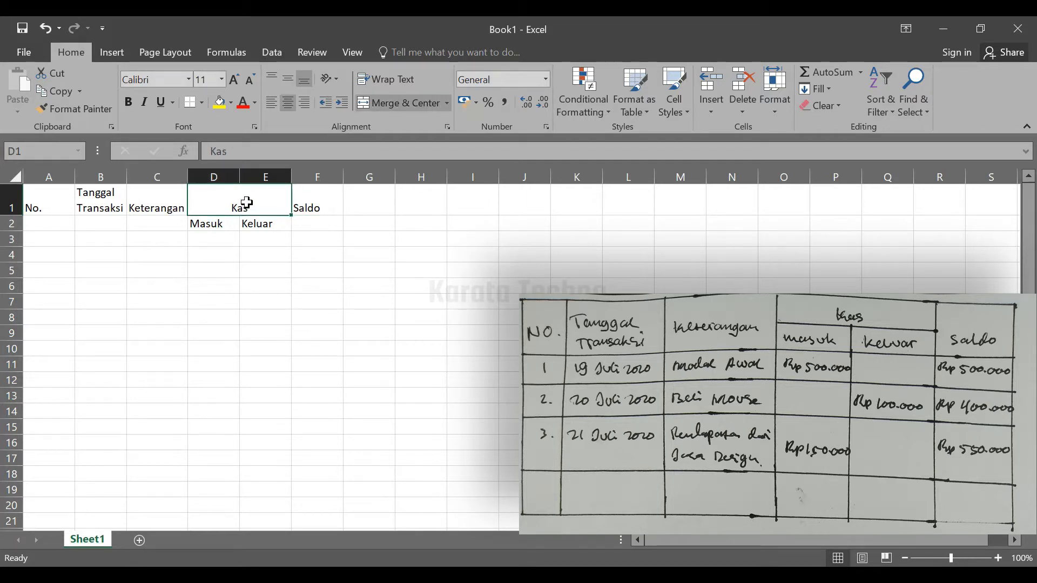
click(203, 234)
click(272, 225)
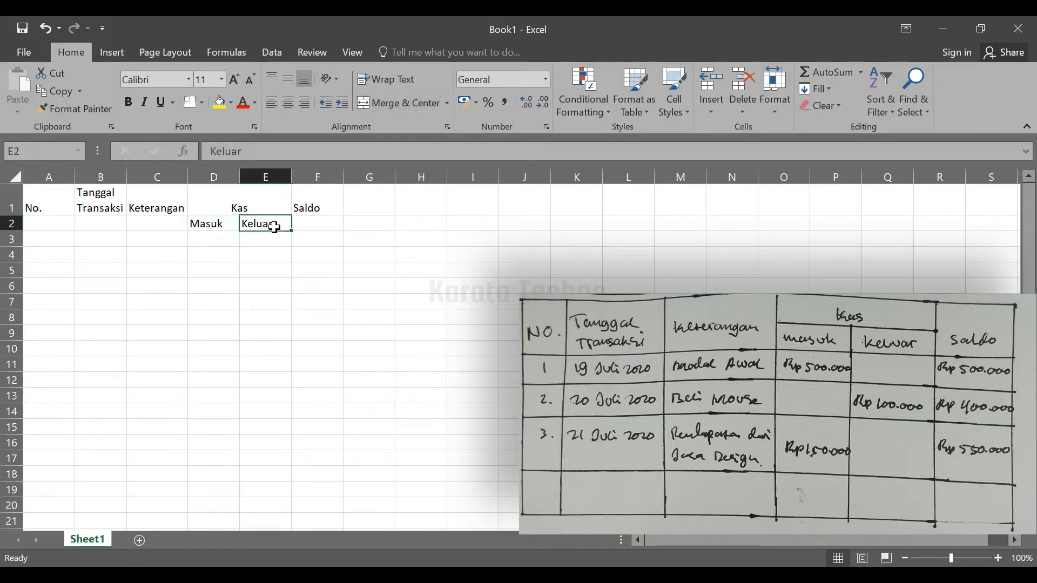
click(159, 211)
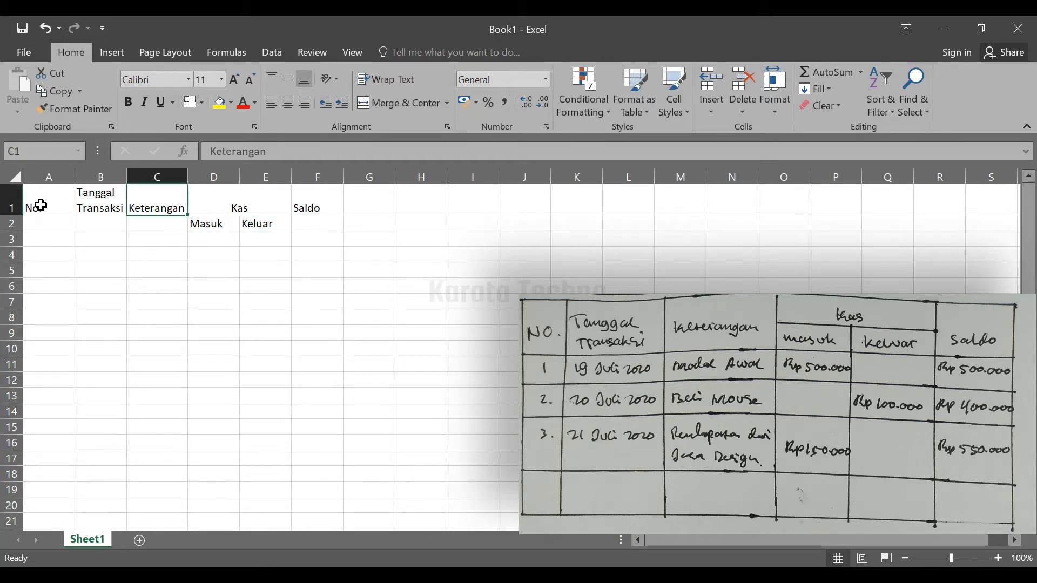
click(132, 282)
click(60, 243)
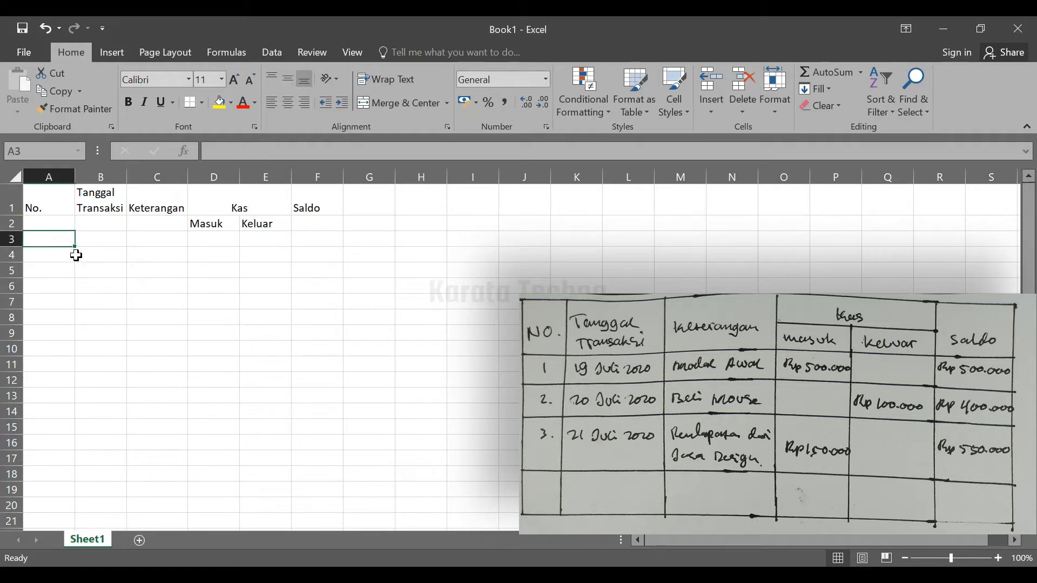
click(85, 252)
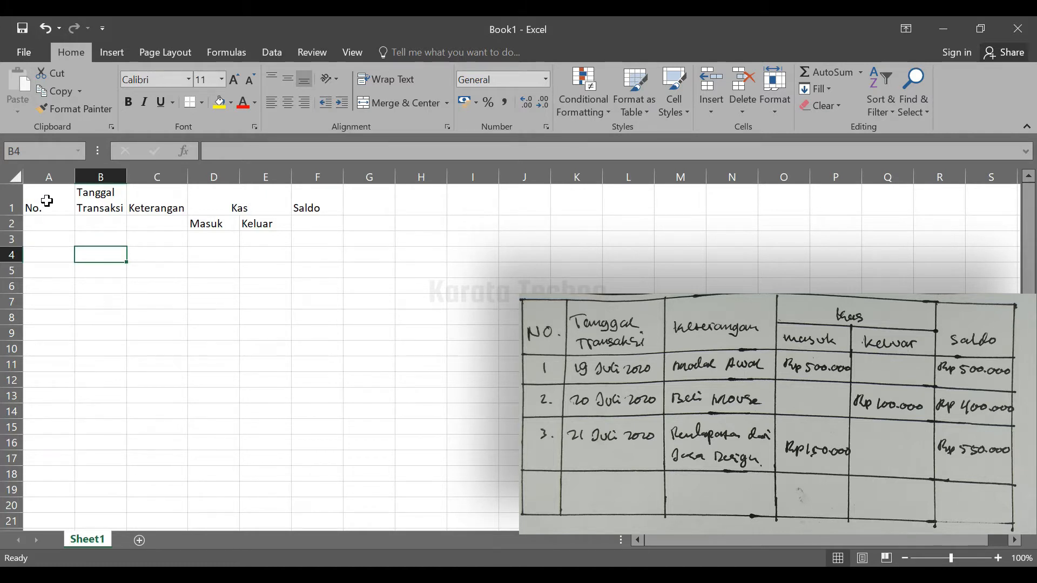
Apply All Borders to the table range A1:F10
click(49, 200)
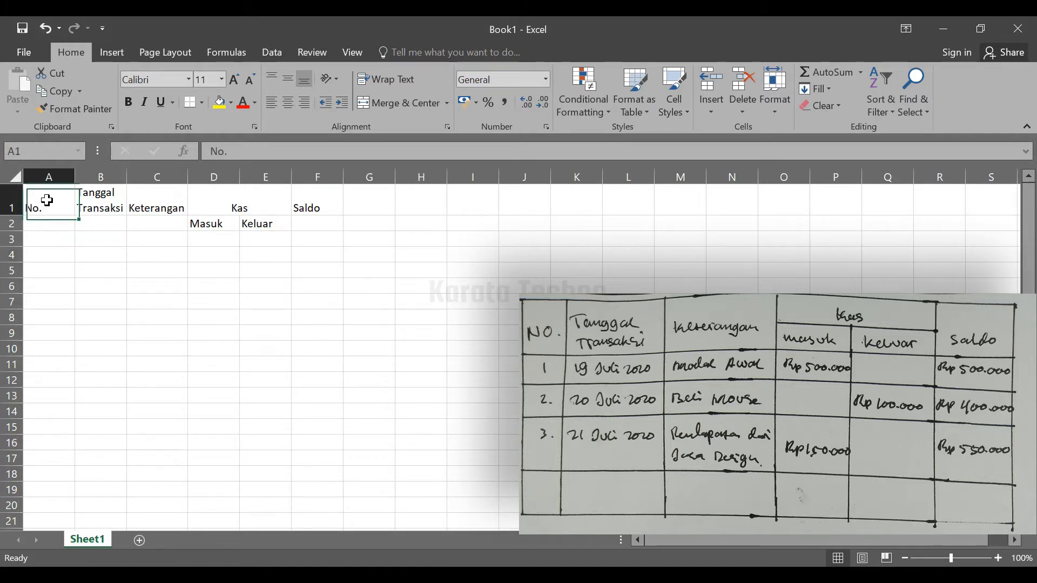
drag(50, 205, 316, 356)
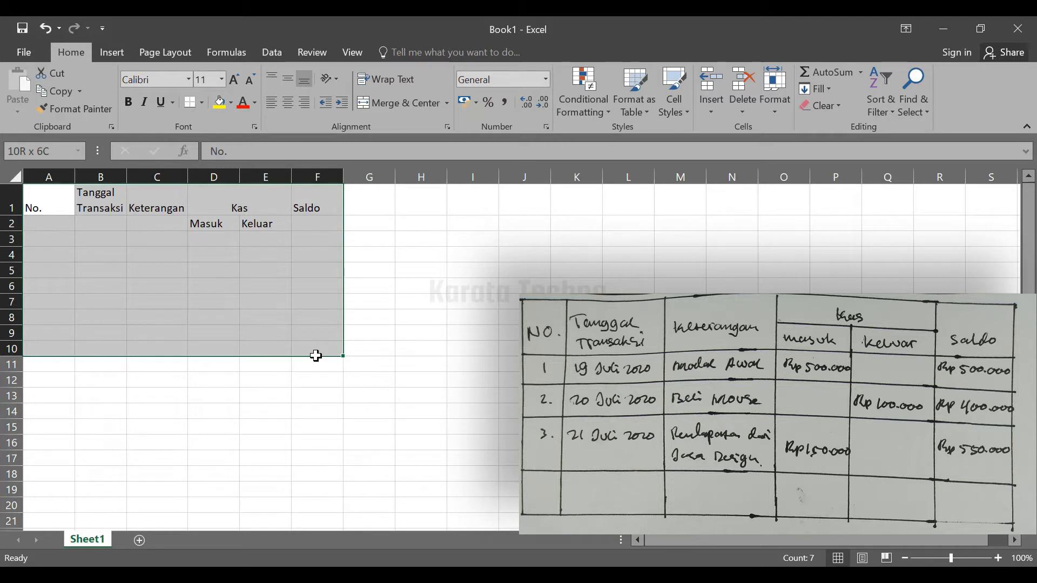
drag(316, 356, 320, 352)
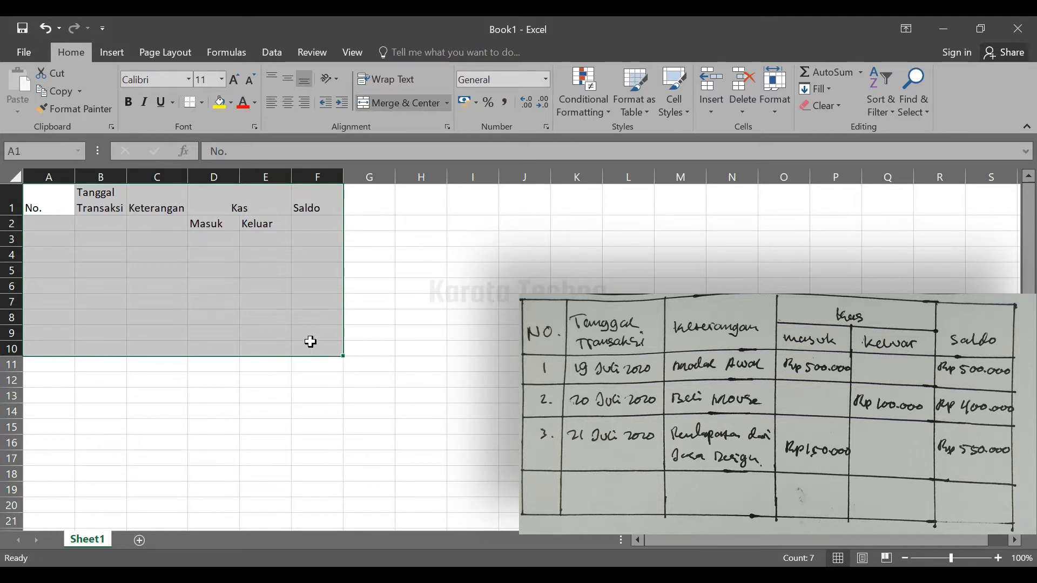
click(202, 103)
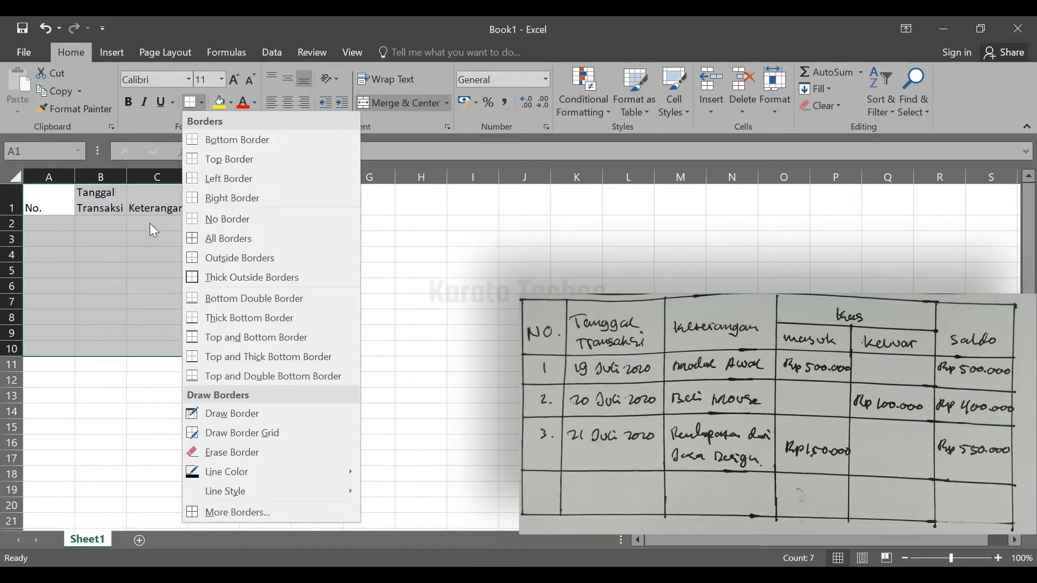
click(248, 240)
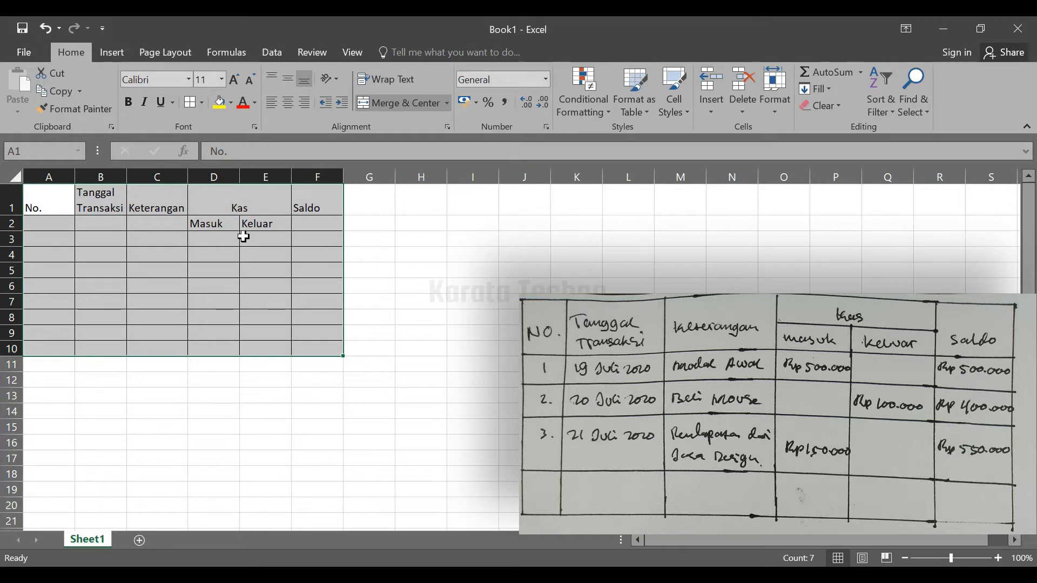
click(78, 243)
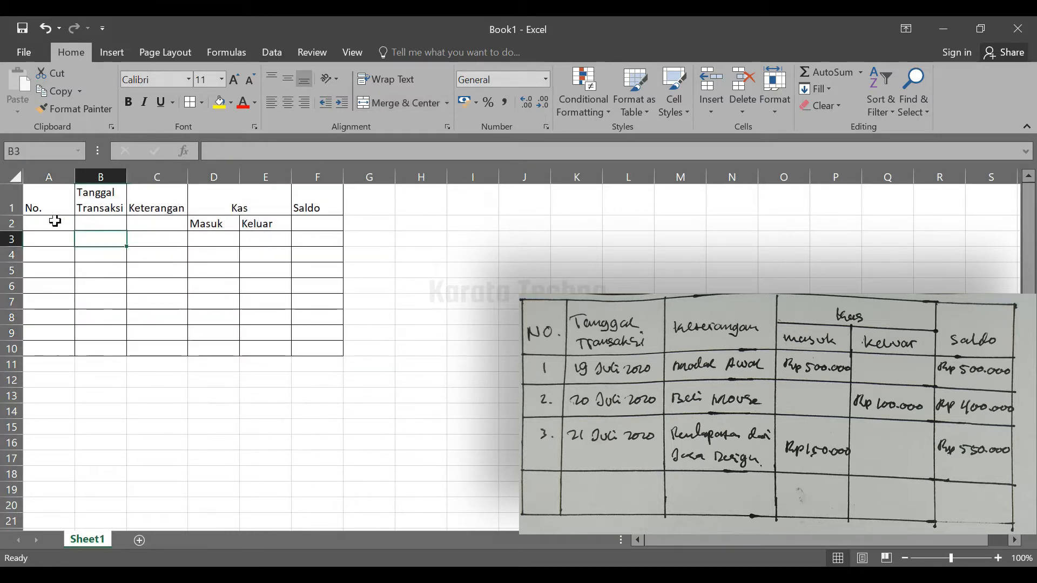
drag(331, 352, 46, 196)
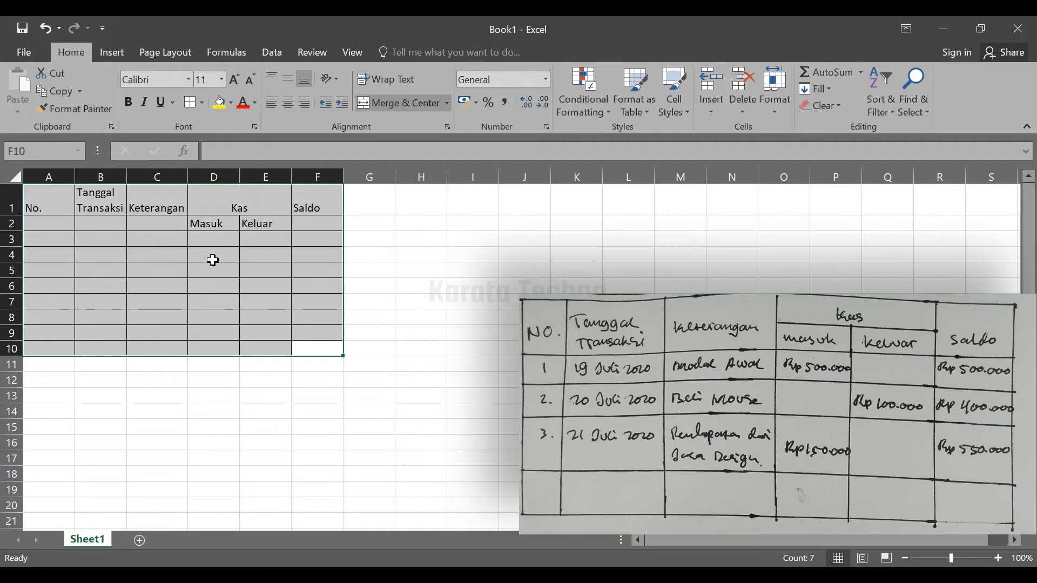
click(160, 284)
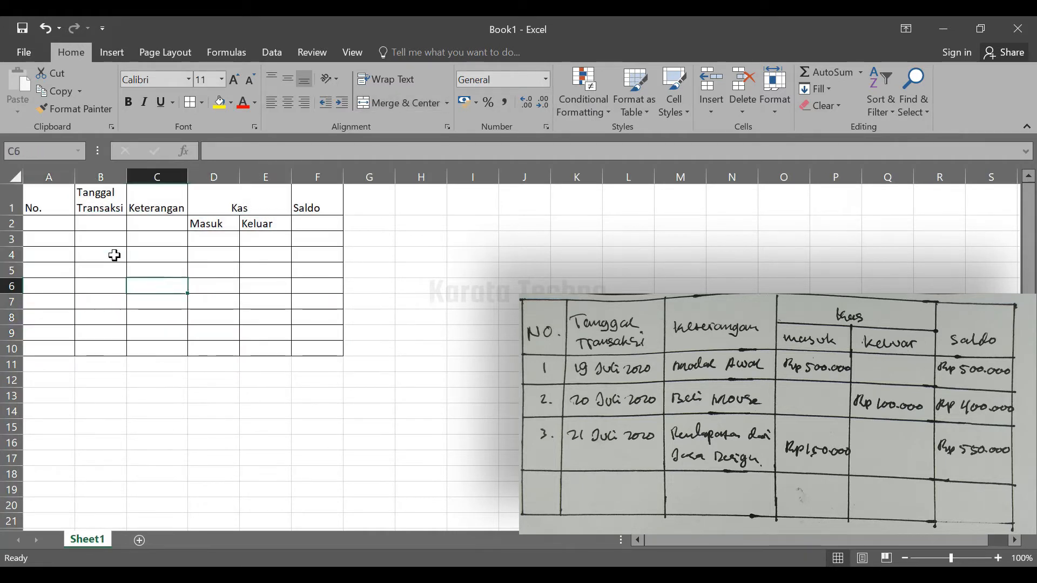
click(50, 208)
click(98, 268)
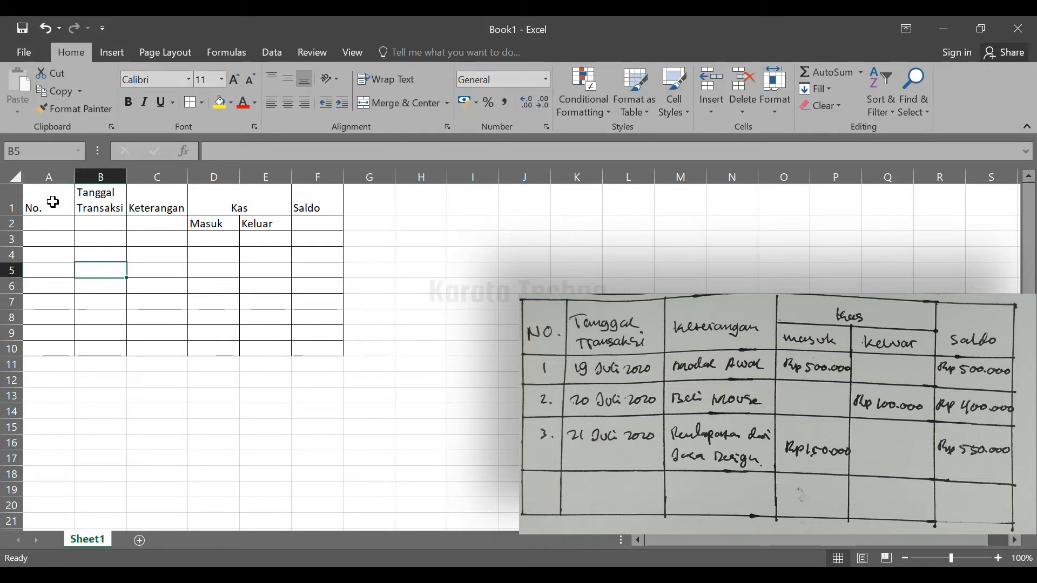
Merge and center the No. header over cells A1:A2 and the Tanggal Transaksi header over B1:B2
click(53, 202)
mouse_move(52, 203)
mouse_down()
mouse_move(47, 225)
mouse_move(57, 226)
mouse_up()
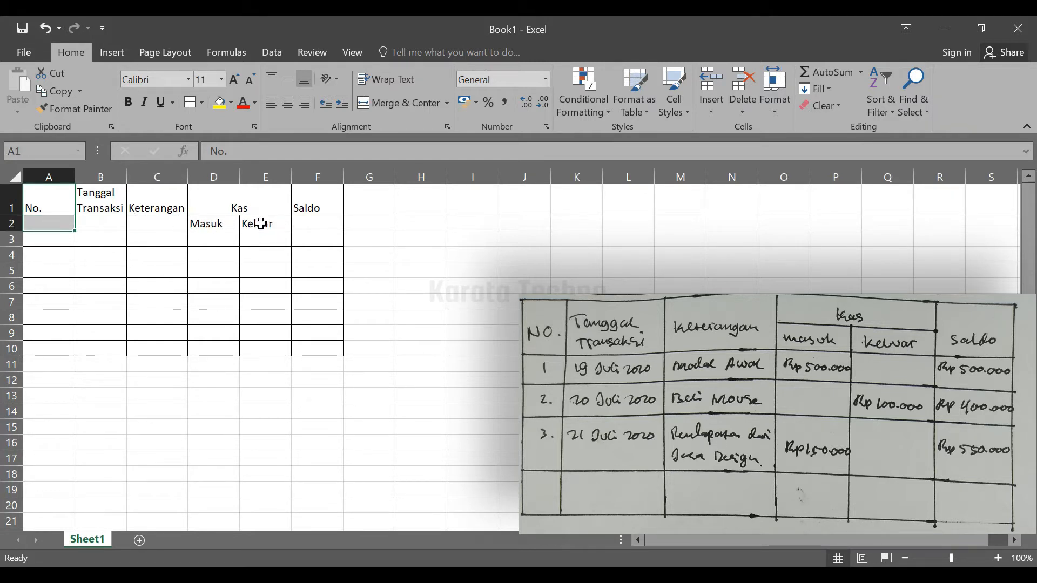
drag(52, 194, 42, 216)
click(388, 102)
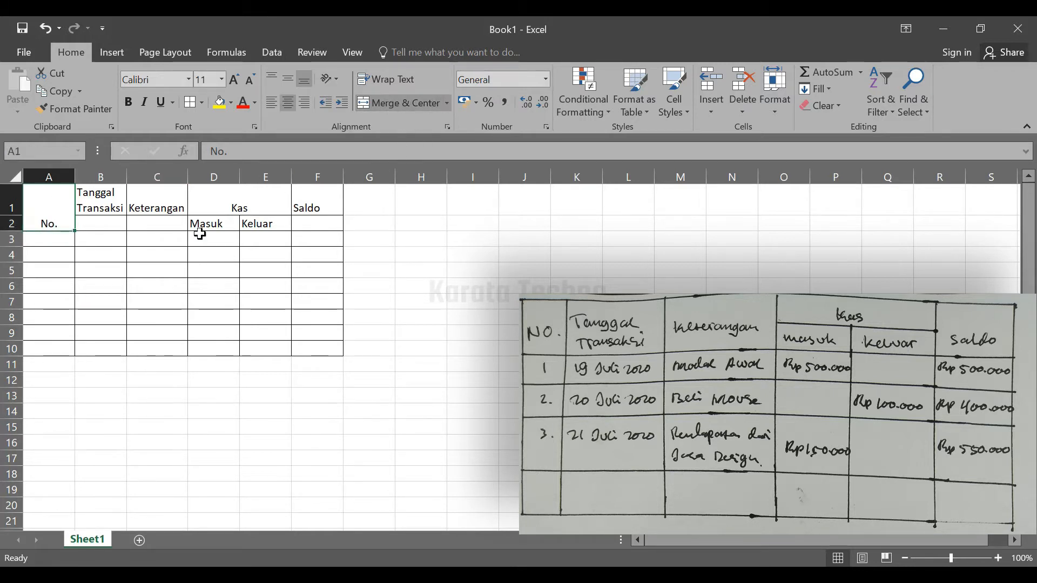
click(107, 198)
drag(101, 202, 101, 222)
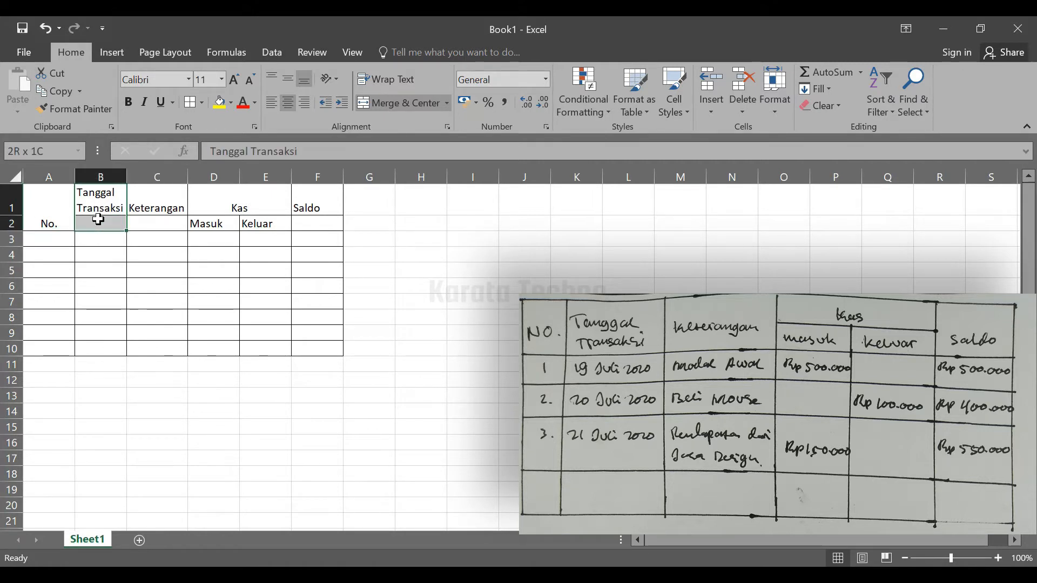
click(393, 104)
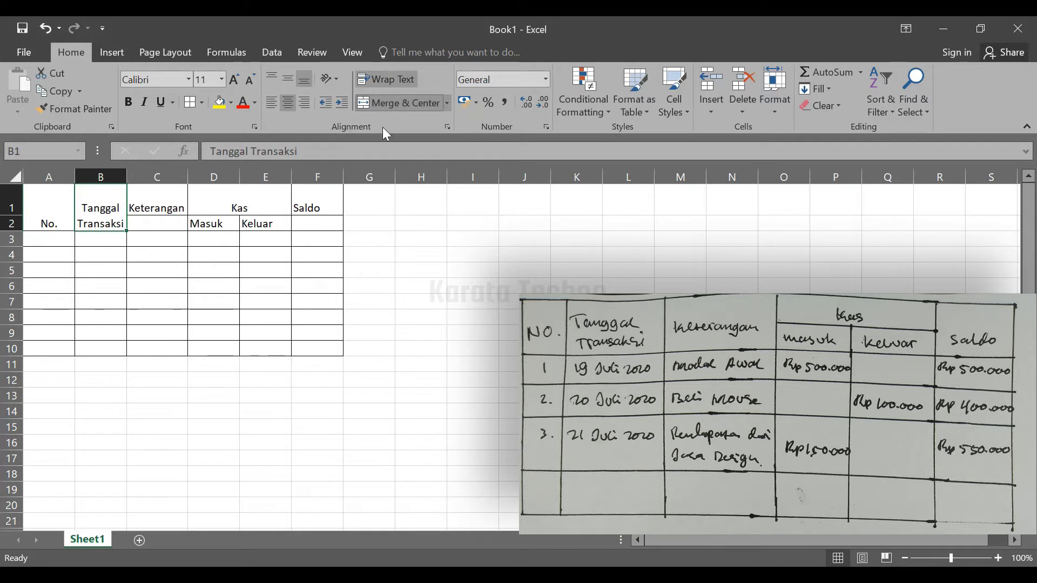
Merge and center the Keterangan header over cells C1:C2 and the Saldo header over F1:F2
click(163, 205)
drag(163, 204, 164, 221)
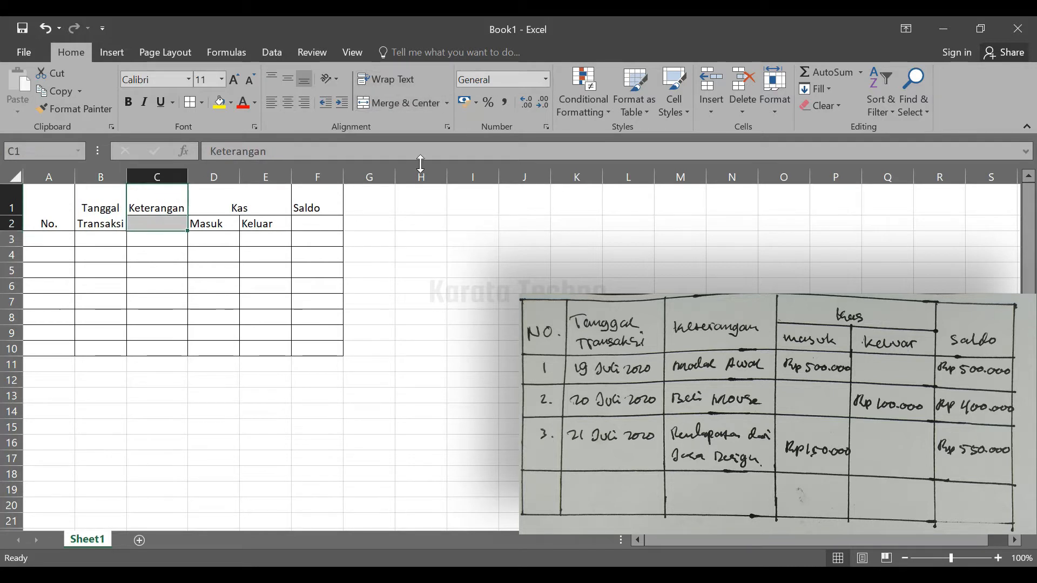
click(403, 104)
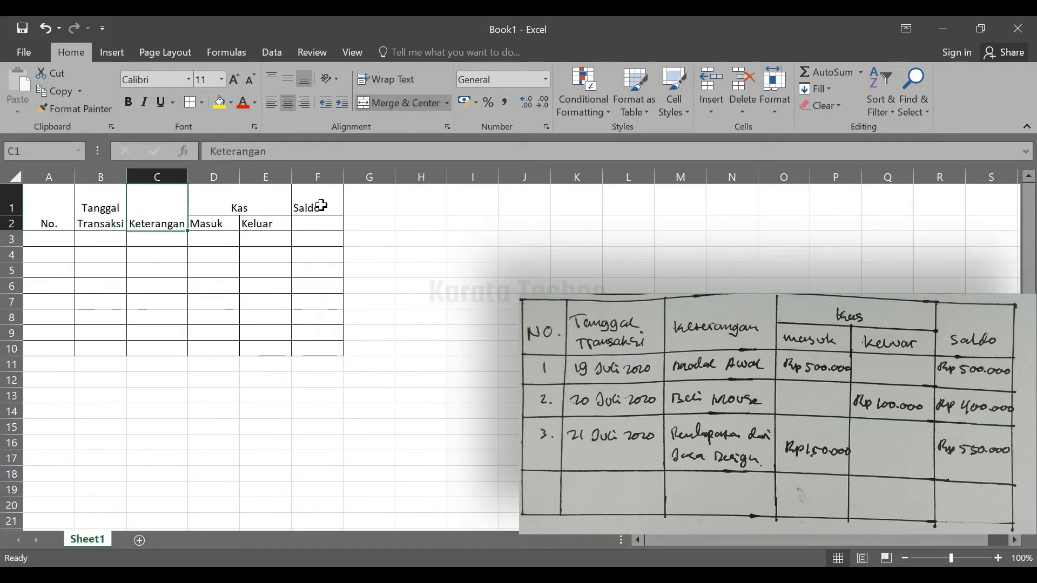
drag(321, 203, 317, 225)
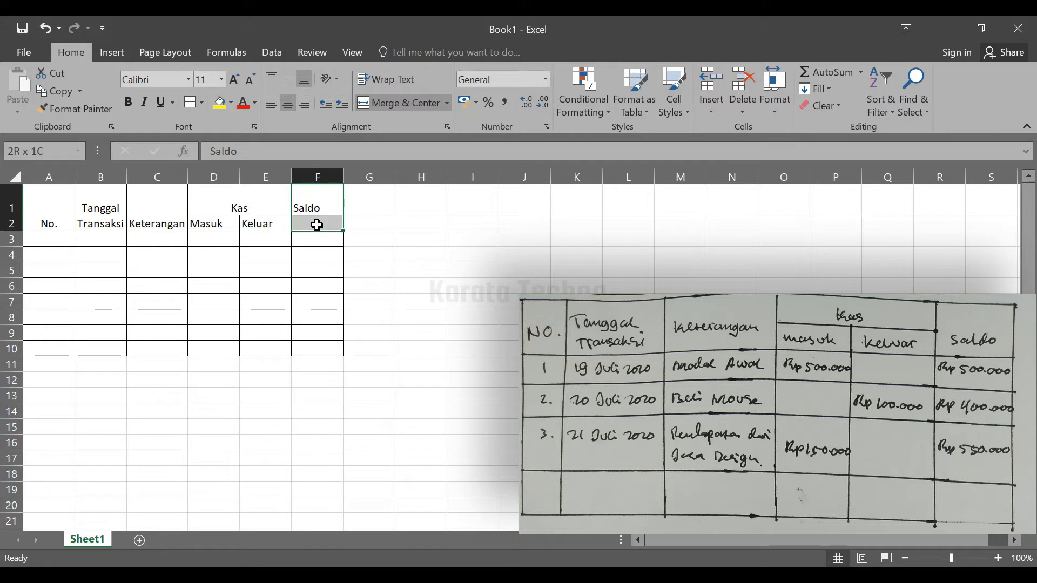
click(398, 101)
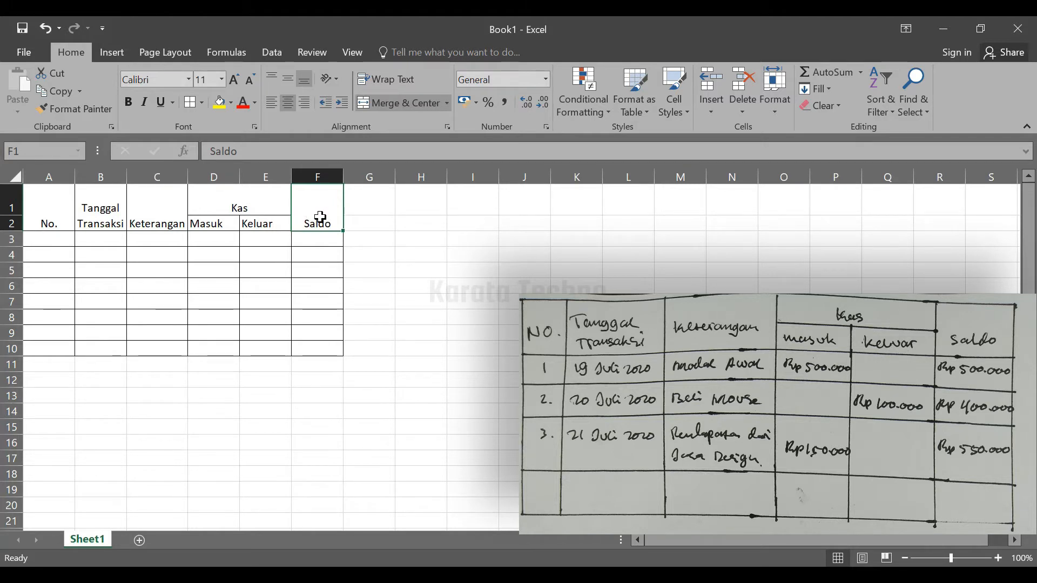
Align the header cells A1:F2 vertically to the middle
click(41, 211)
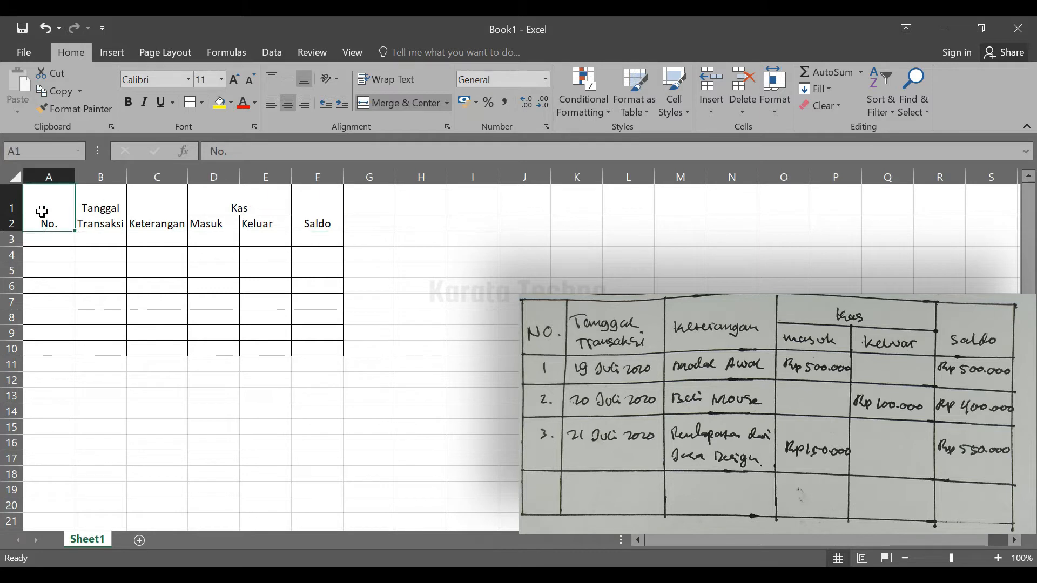
drag(71, 211, 304, 211)
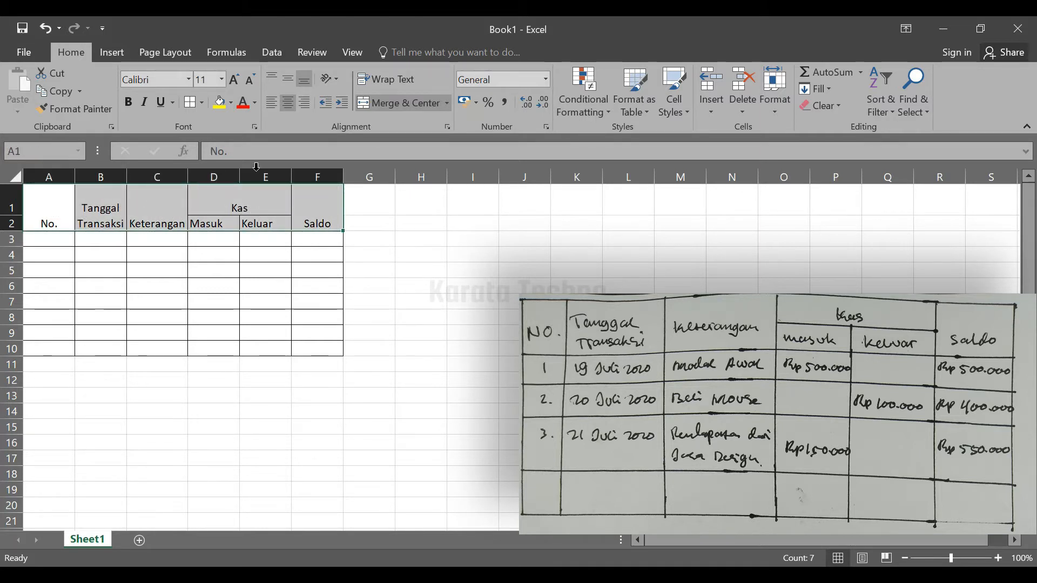
click(290, 84)
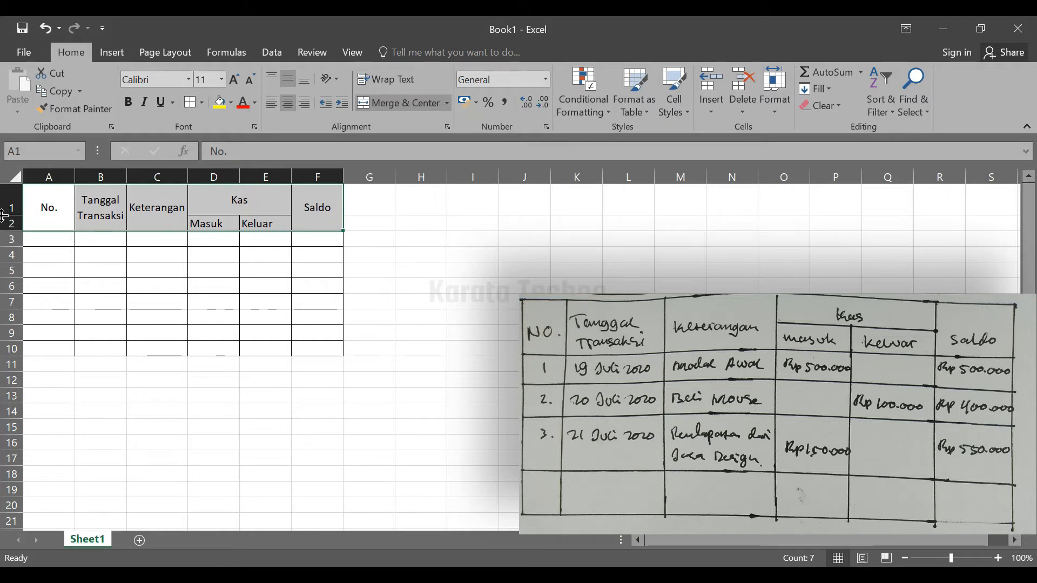
Autofit the height of header row 1 to its contents
drag(10, 215, 9, 216)
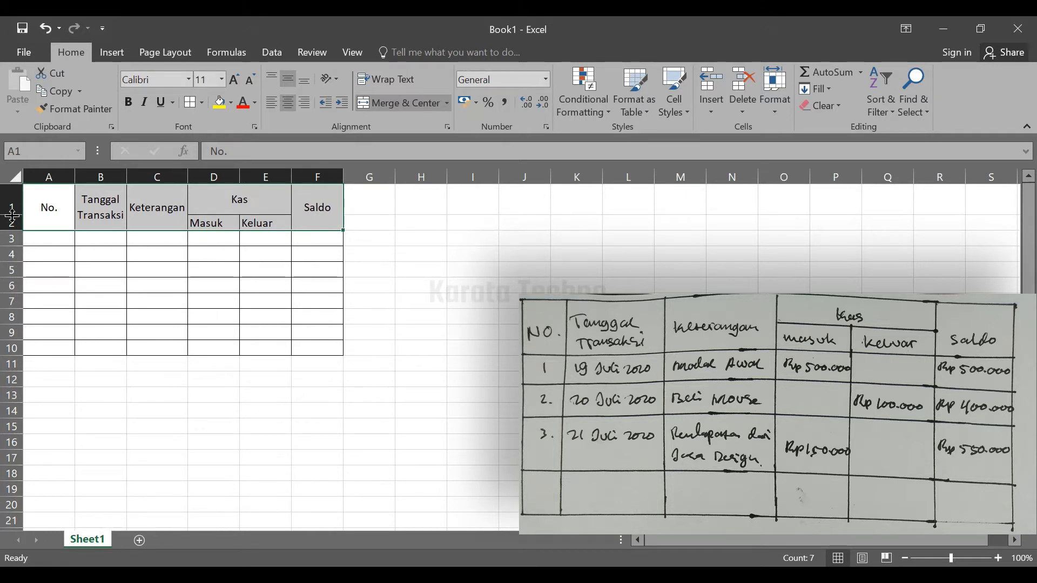
double_click(11, 215)
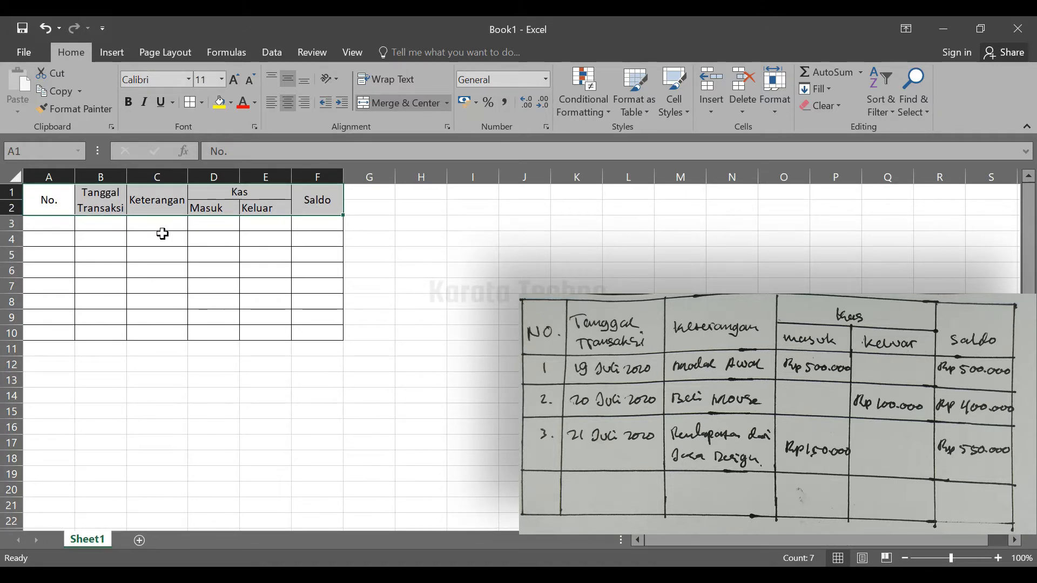
click(141, 241)
click(108, 255)
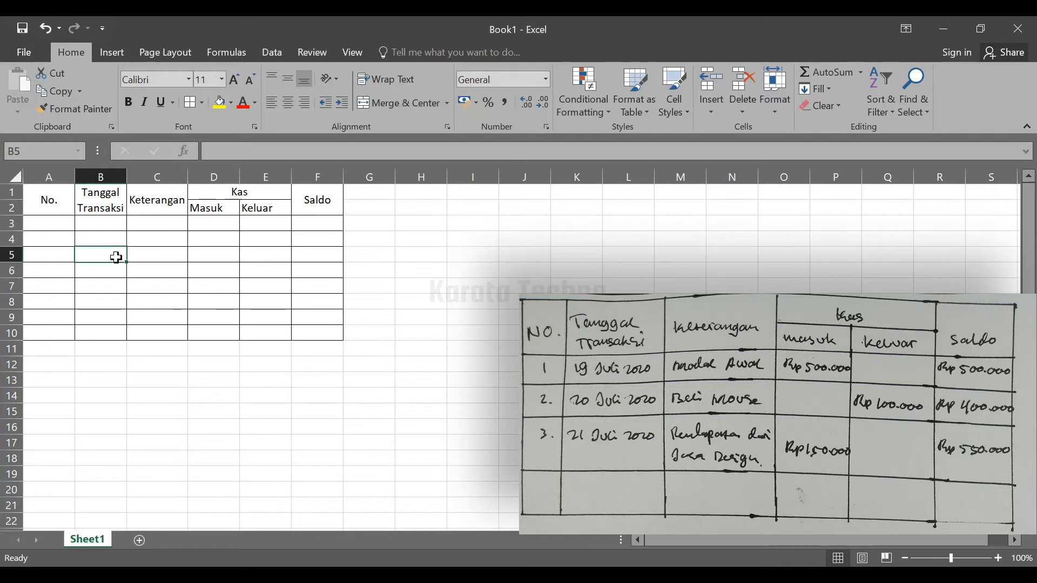
click(102, 224)
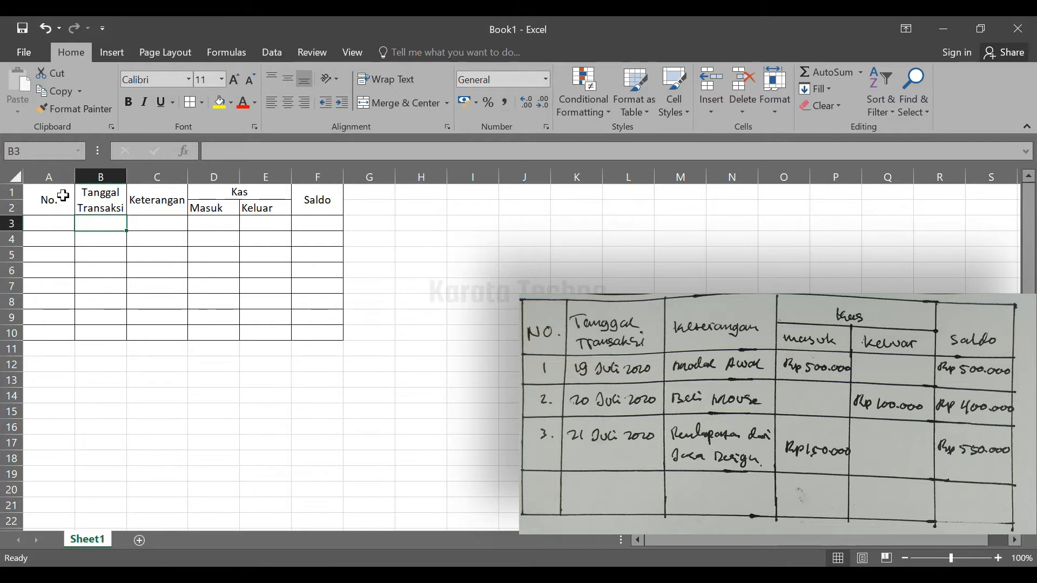
Narrow column A so it just fits the No. header
drag(74, 176, 46, 177)
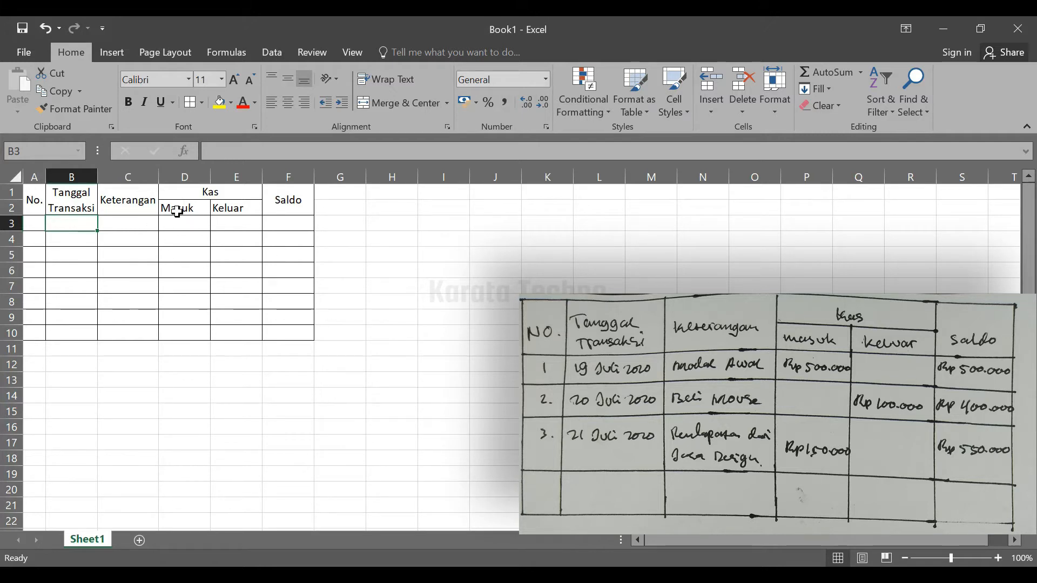
click(123, 224)
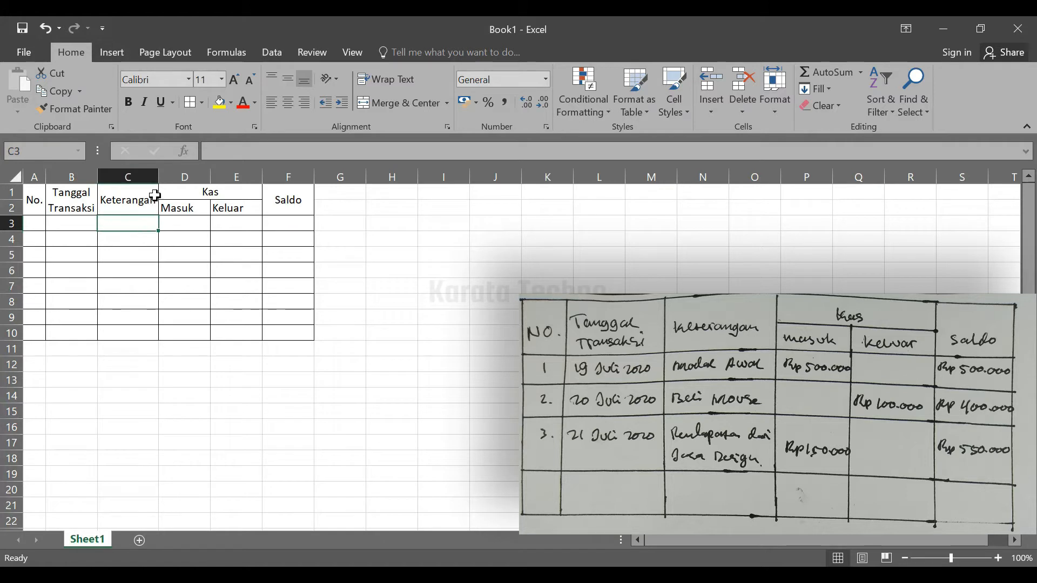
Widen the Keterangan column, the Saldo column and the Masuk and Keluar columns under Kas
drag(159, 176, 274, 179)
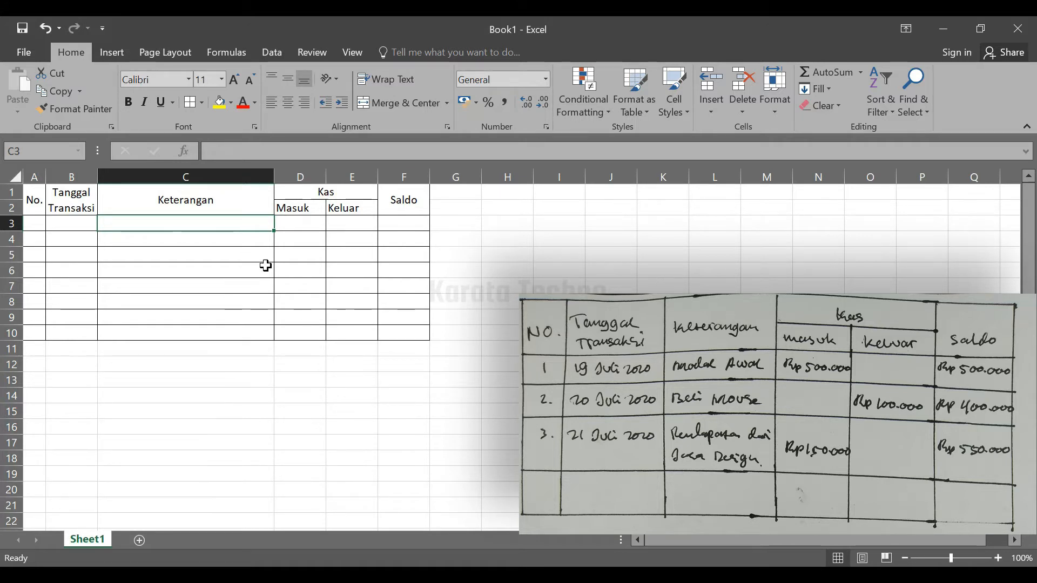
click(403, 204)
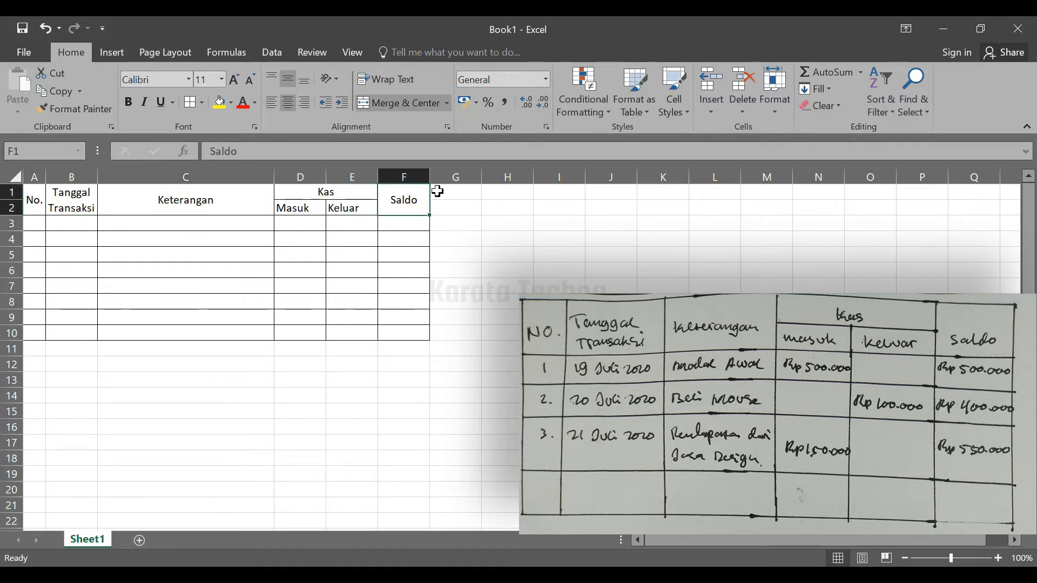
drag(430, 176, 462, 176)
drag(480, 175, 485, 175)
drag(307, 176, 346, 175)
click(352, 205)
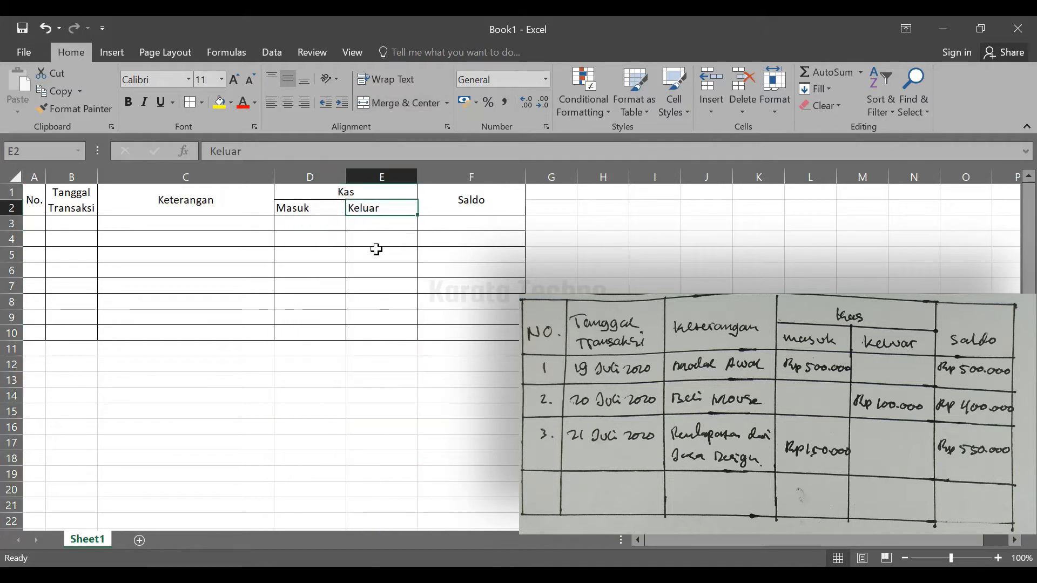
click(372, 251)
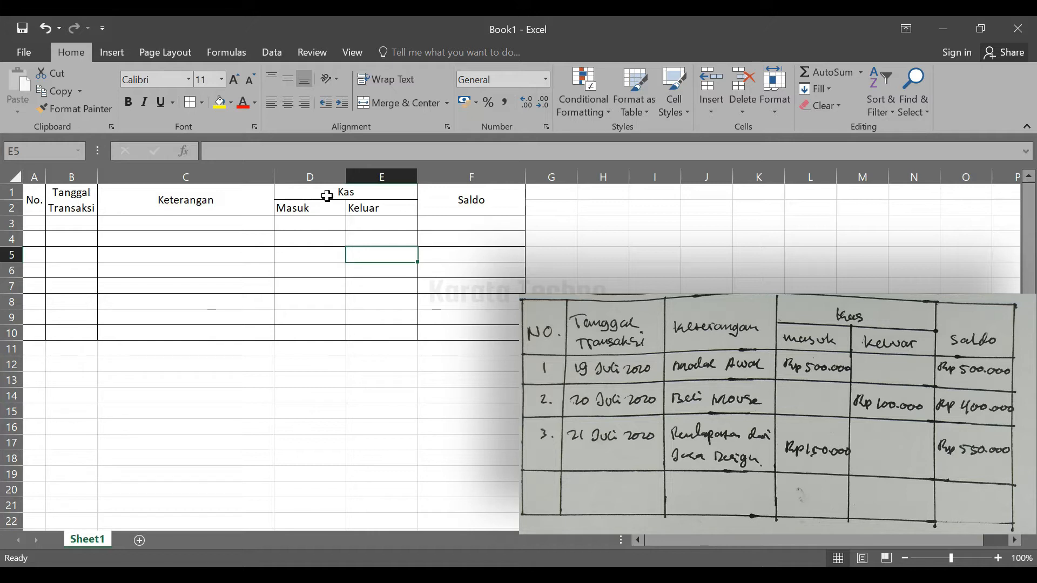
Widen the Masuk and Keluar columns D and E together to one equal width
click(319, 170)
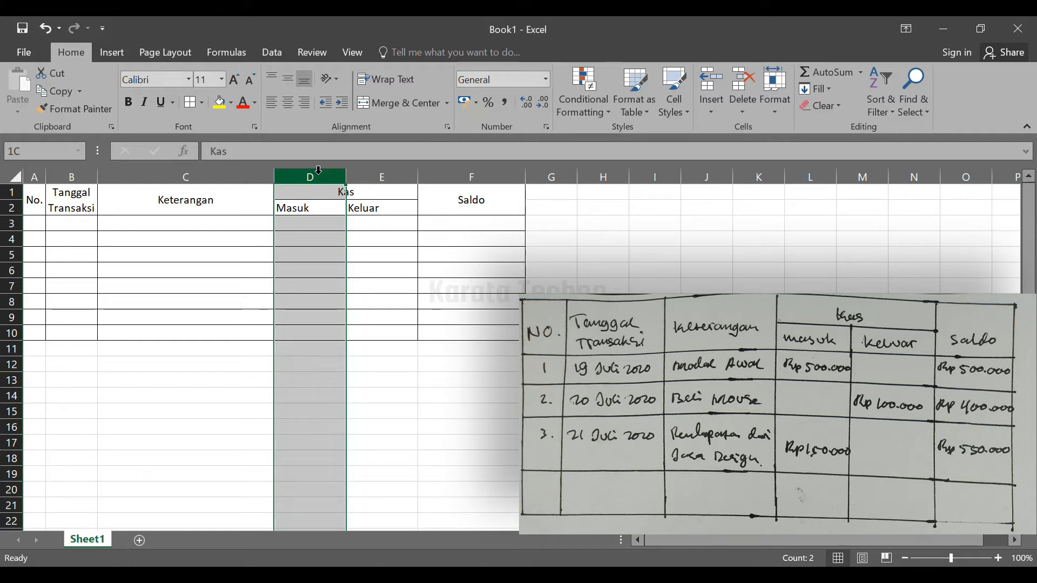
drag(319, 170, 359, 176)
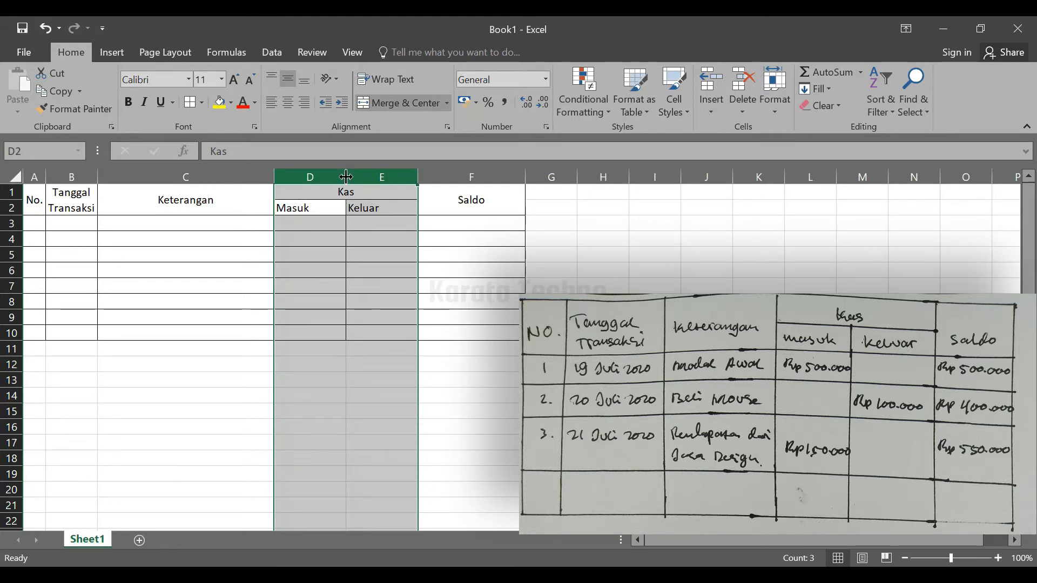
drag(345, 176, 370, 177)
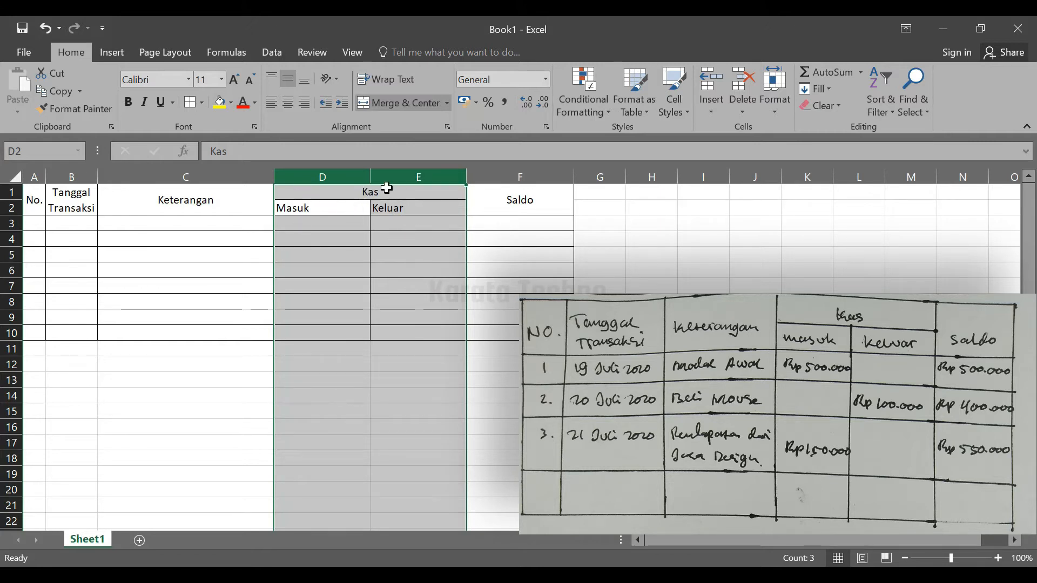
Resize columns C to F together to one equal, narrower width just wider than the Keterangan header
click(207, 177)
drag(205, 175, 521, 173)
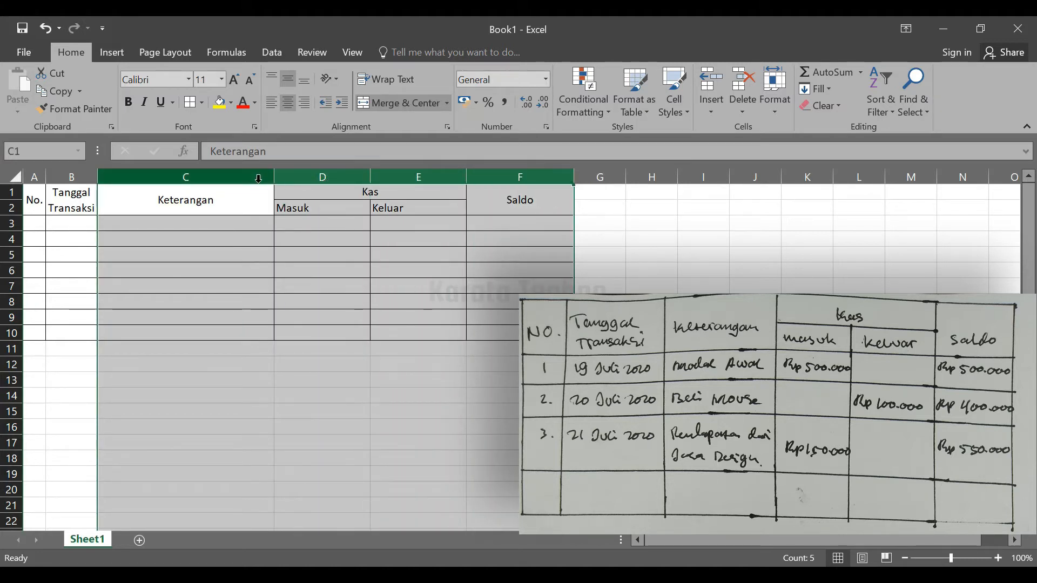
drag(274, 174, 271, 175)
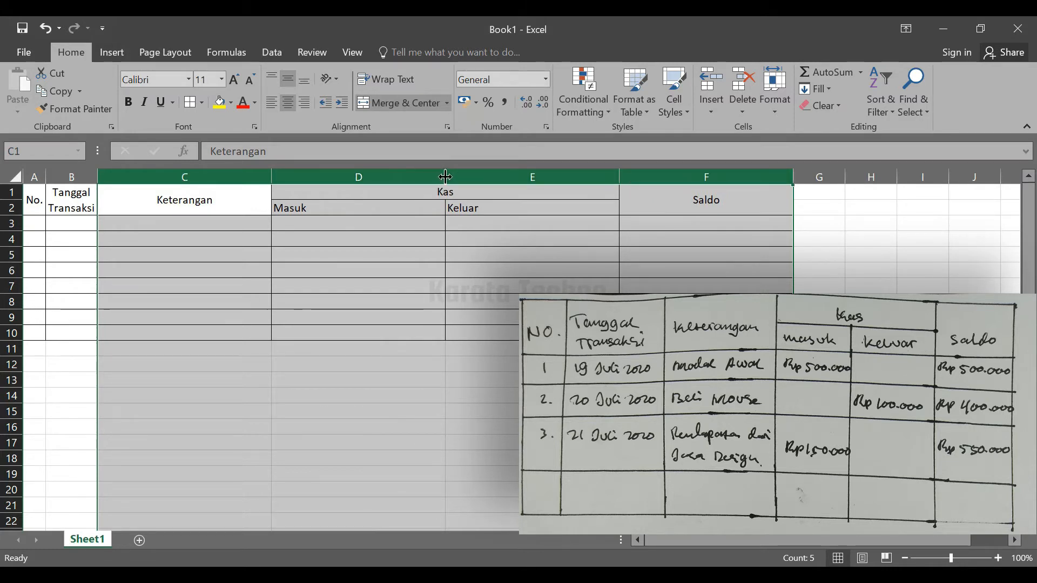
drag(445, 177, 375, 180)
drag(303, 175, 273, 176)
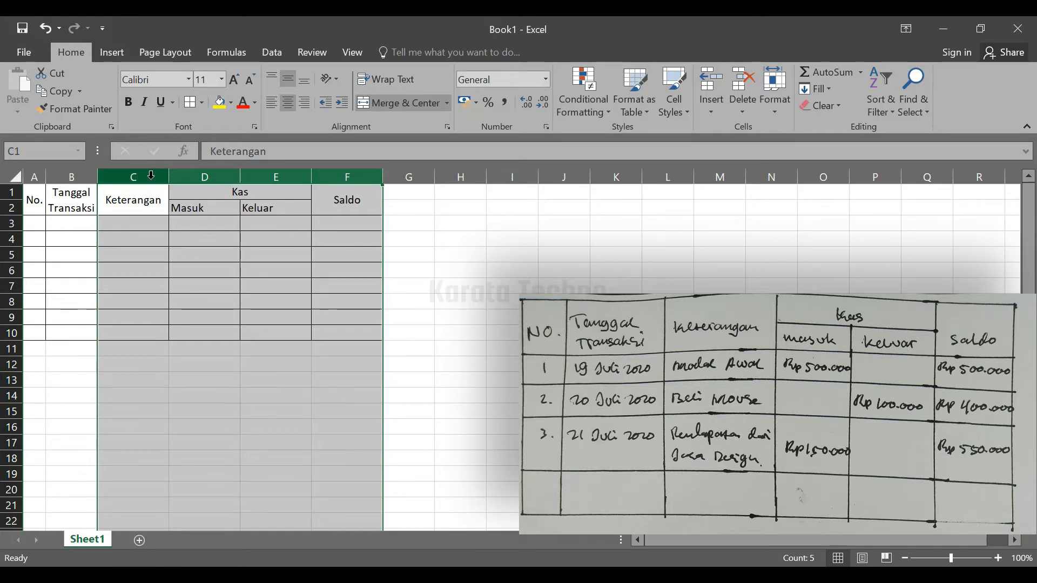
Widen columns C to F together to an equal width, leaving ample room for the Keterangan descriptions
drag(153, 175, 340, 171)
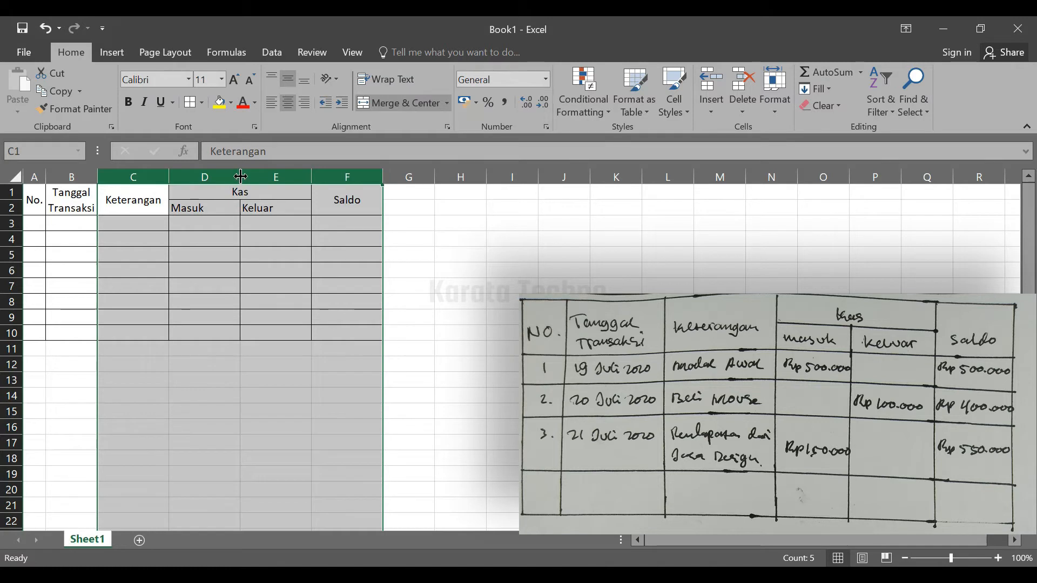
drag(240, 176, 335, 177)
click(363, 273)
click(260, 265)
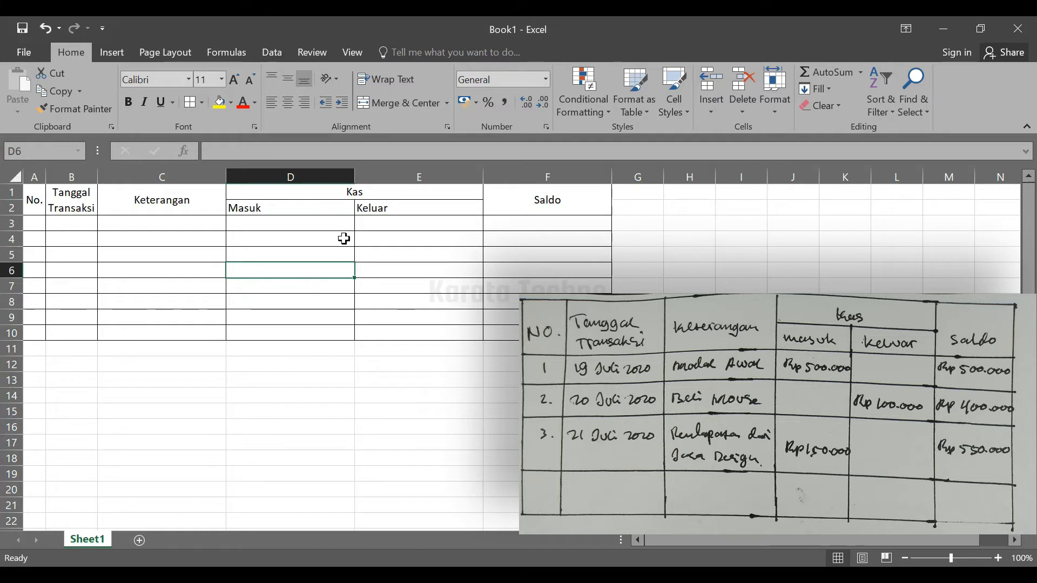
click(292, 297)
click(310, 239)
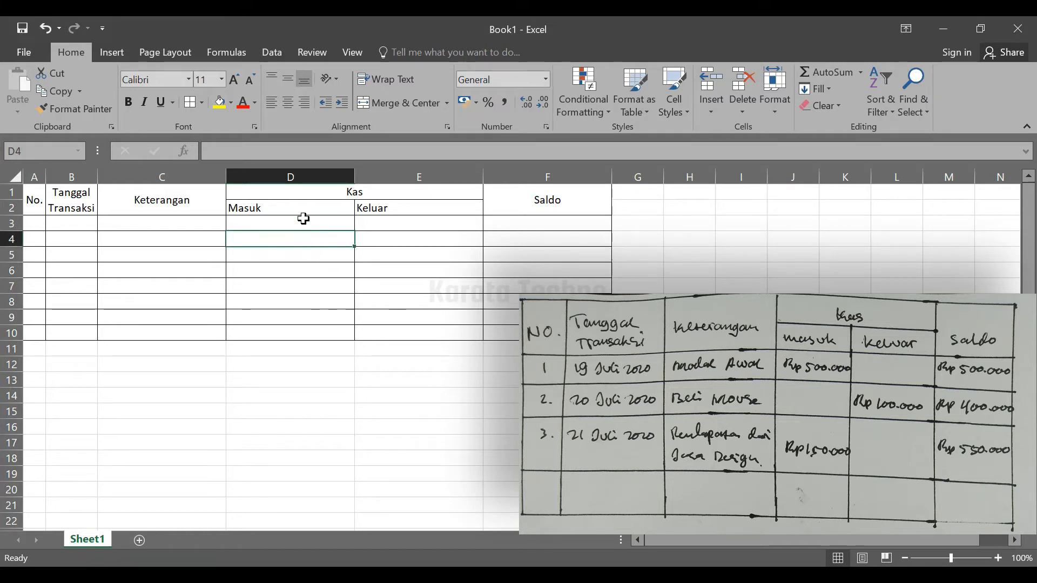
click(303, 222)
click(304, 241)
click(305, 268)
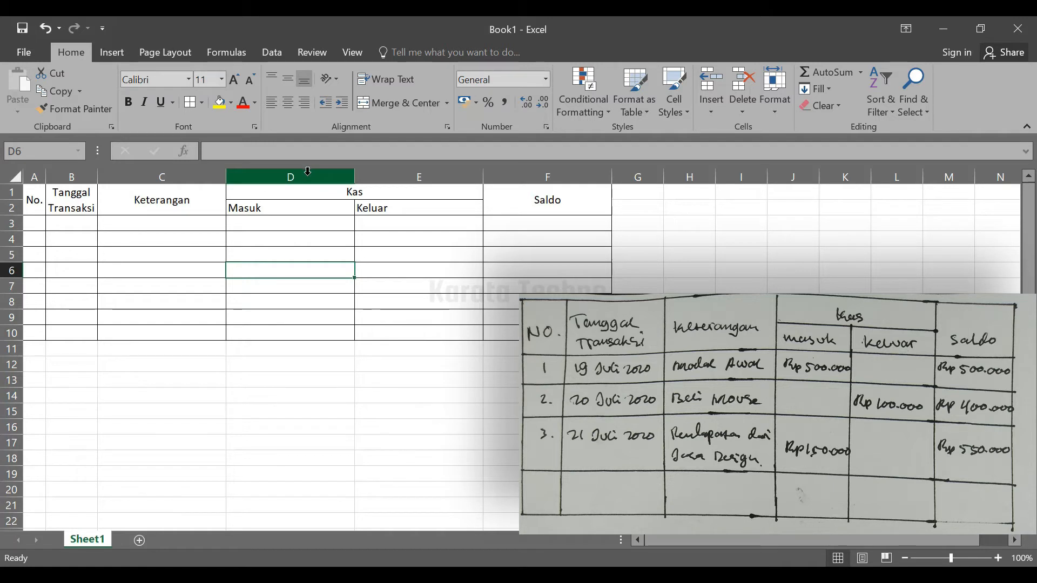
Narrow the Masuk, Keluar and Saldo columns D to F together to one equal width, smaller than the Keterangan column
drag(307, 171, 508, 174)
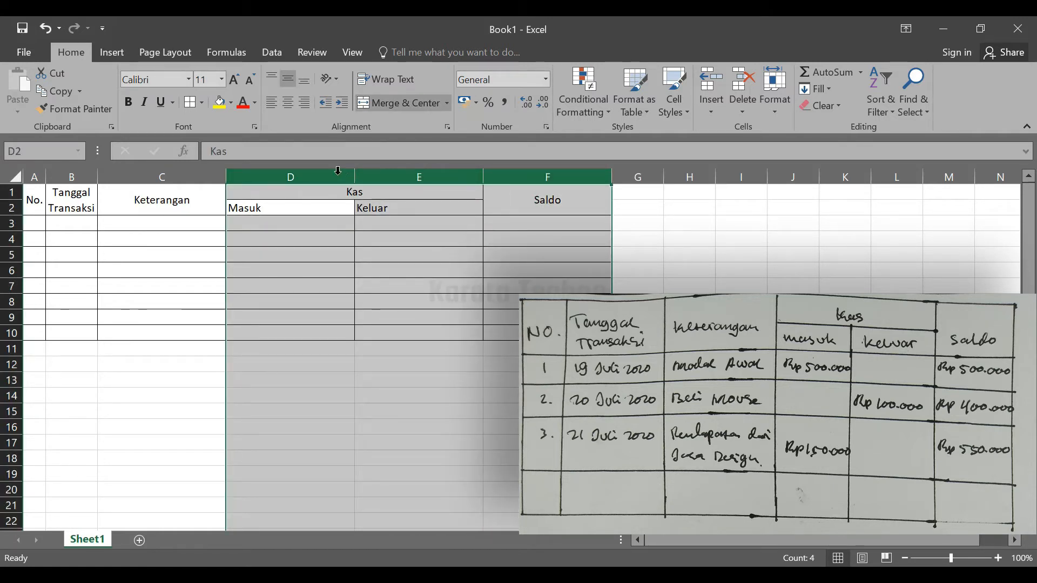
drag(355, 176, 313, 180)
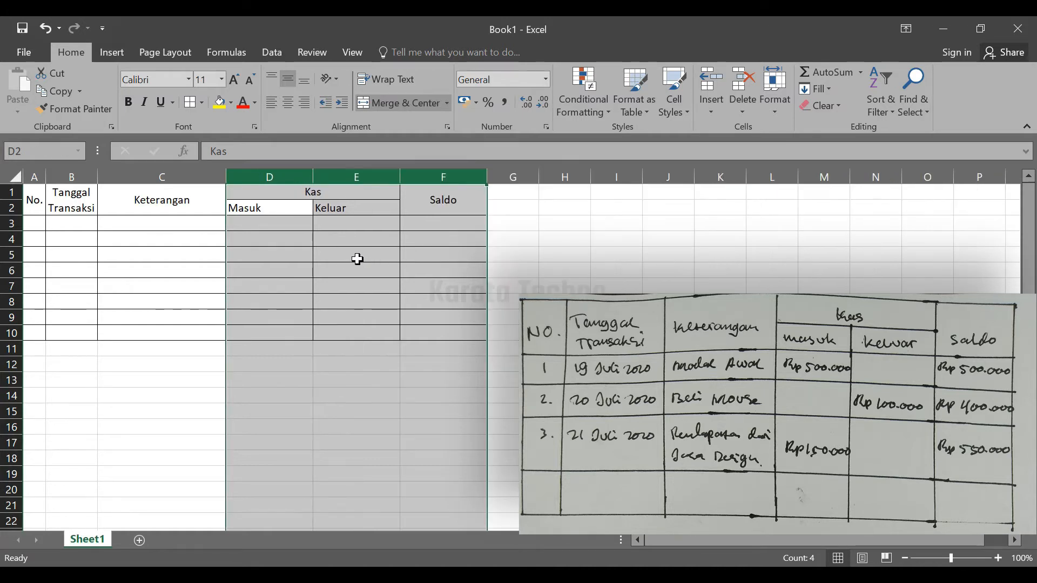
click(358, 257)
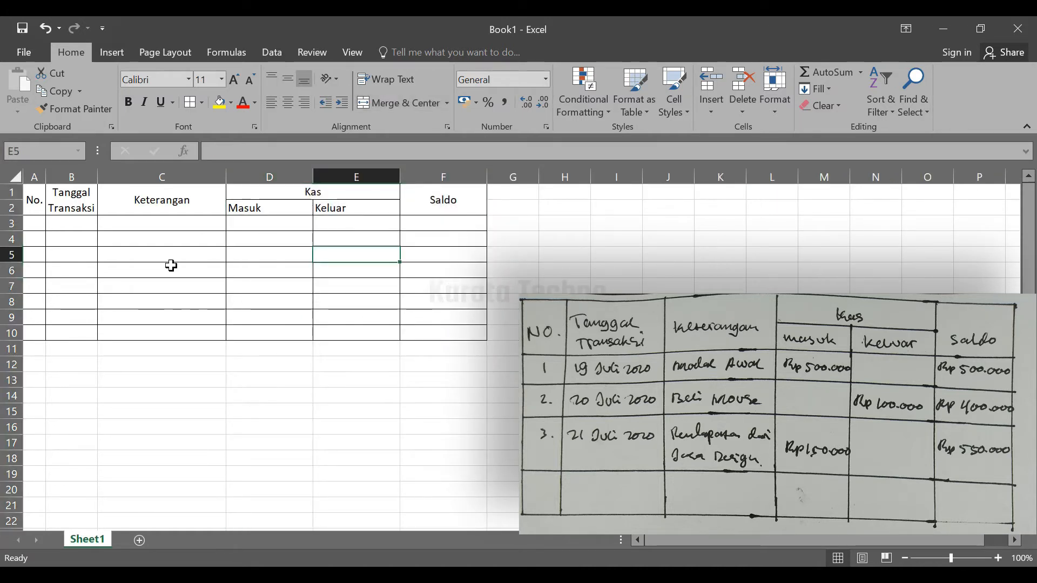
click(169, 228)
click(199, 257)
click(386, 277)
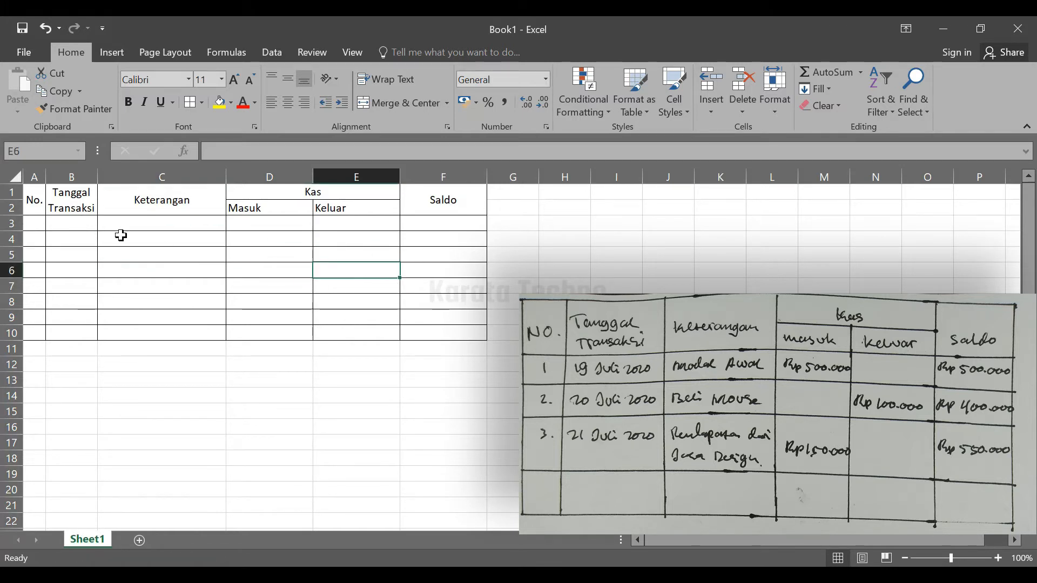
click(141, 270)
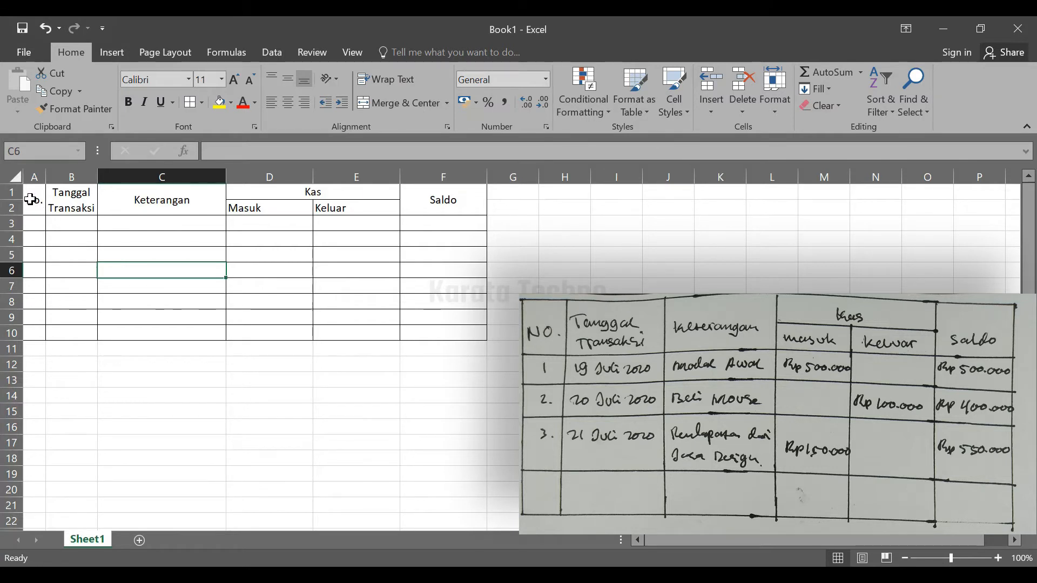
Apply Thick Outside Borders around the whole table A1:F10
drag(30, 199, 431, 332)
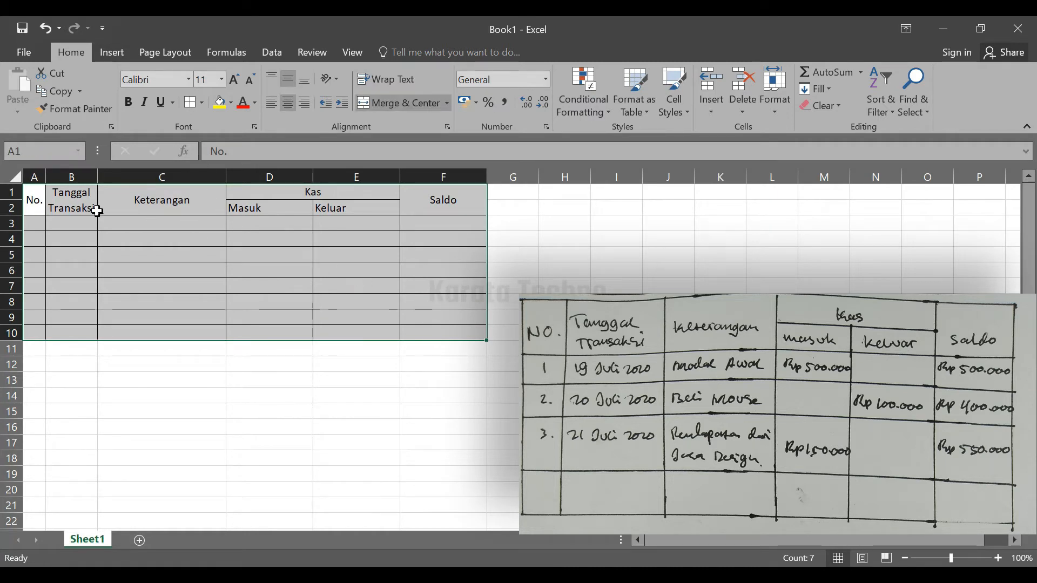
drag(32, 199, 435, 340)
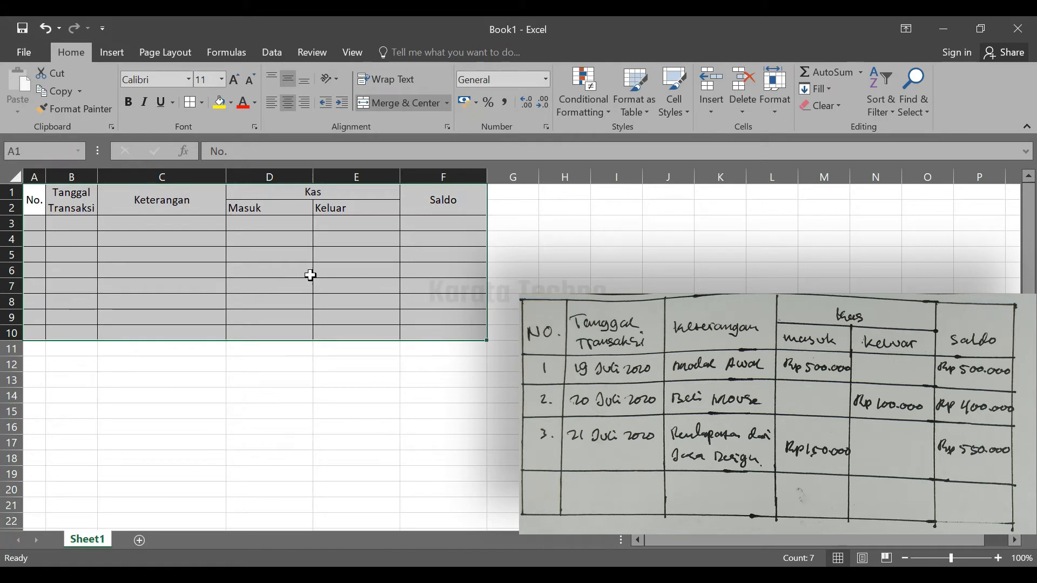
click(200, 102)
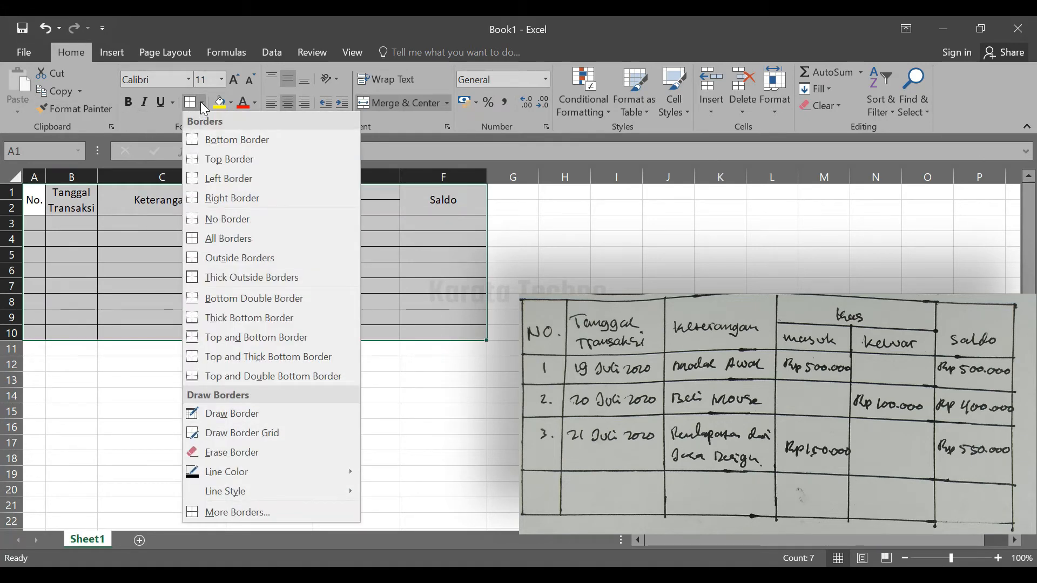
click(261, 278)
click(500, 332)
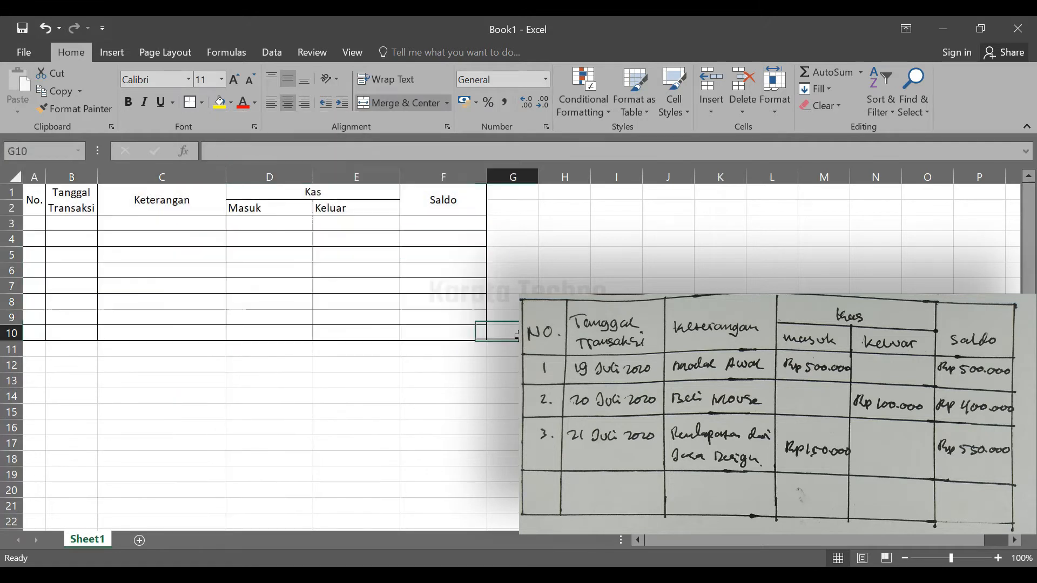
click(467, 198)
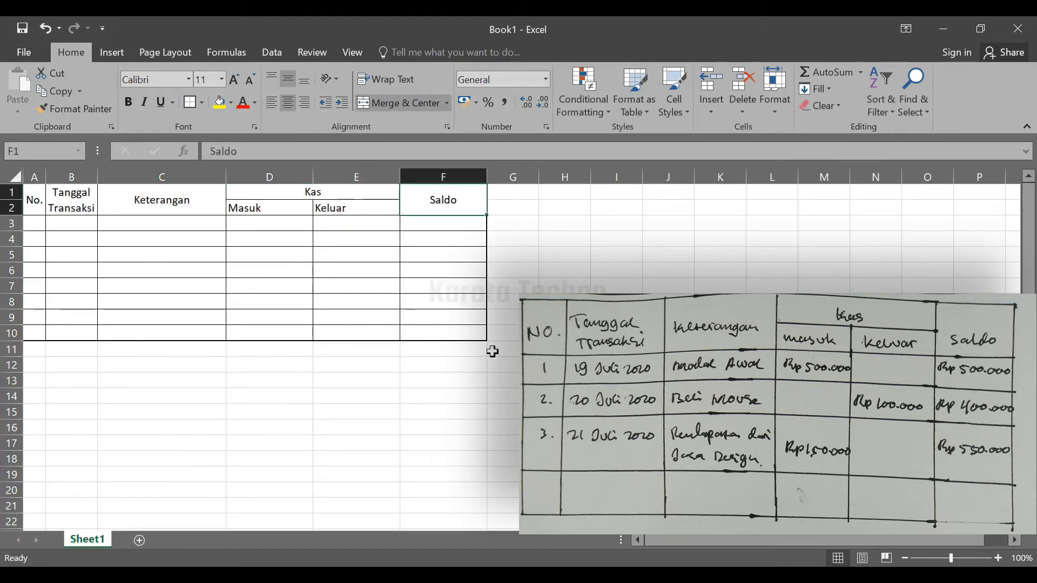
click(438, 307)
click(270, 284)
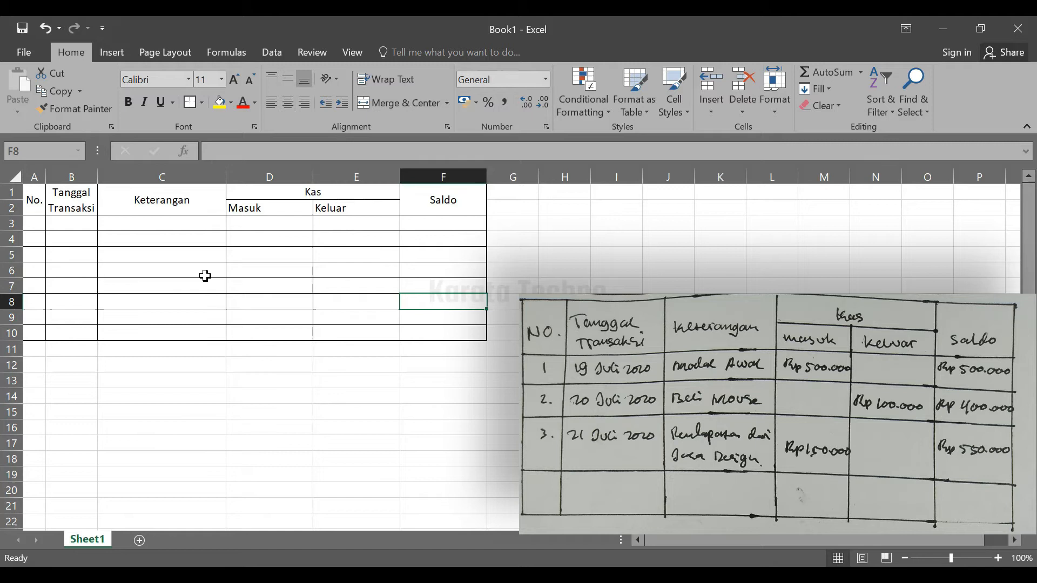
click(124, 276)
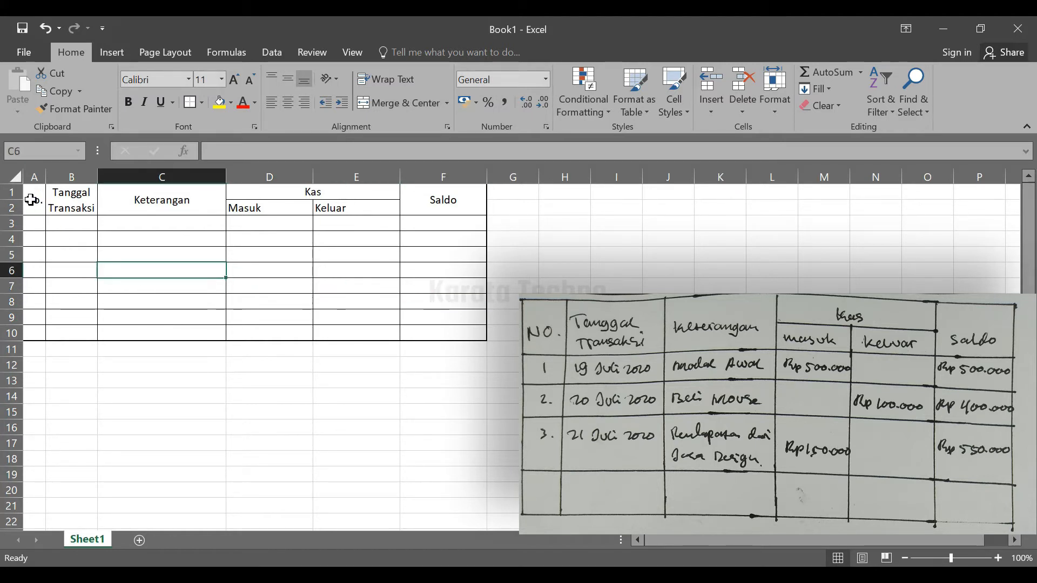
Apply the same thick outside border around the header cells A1:F2
drag(27, 200, 429, 208)
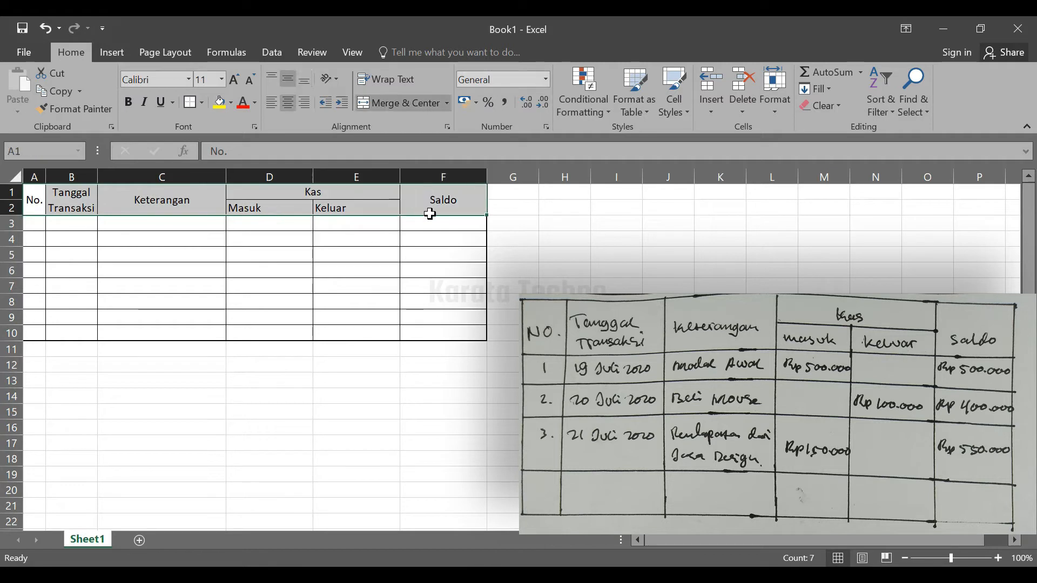
click(187, 103)
click(219, 255)
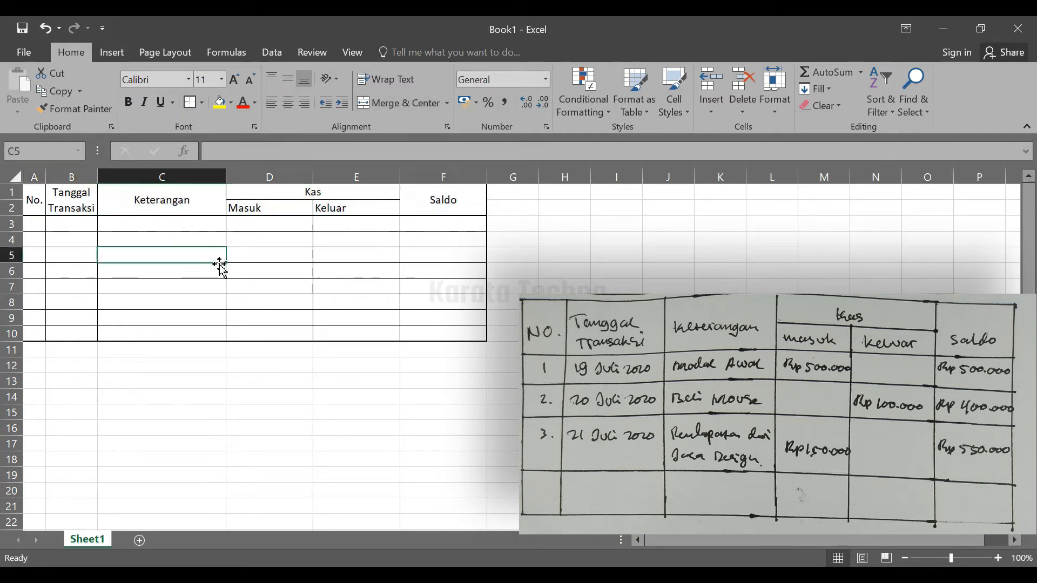
click(180, 202)
click(247, 273)
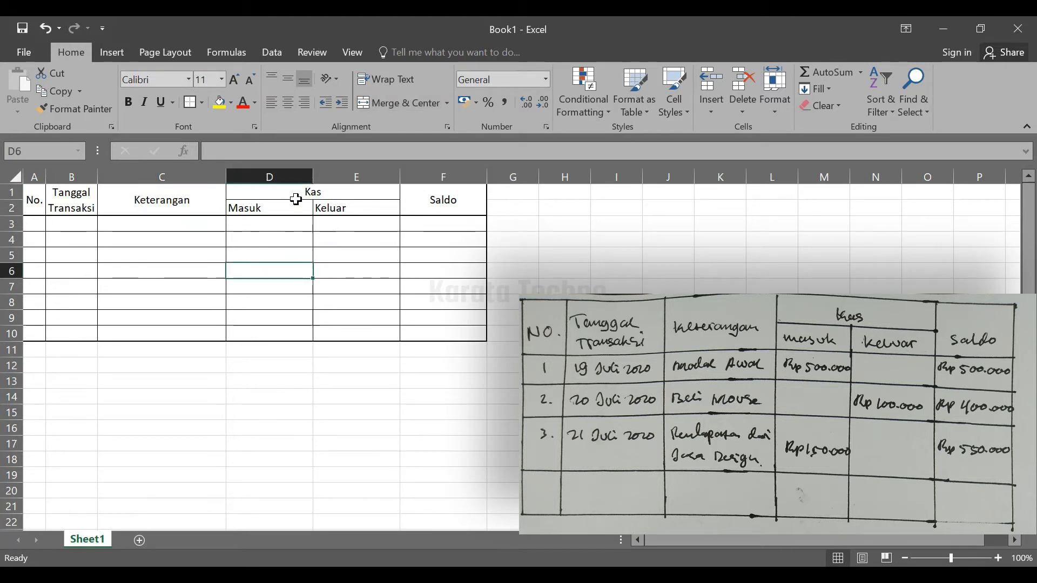
click(263, 198)
click(292, 205)
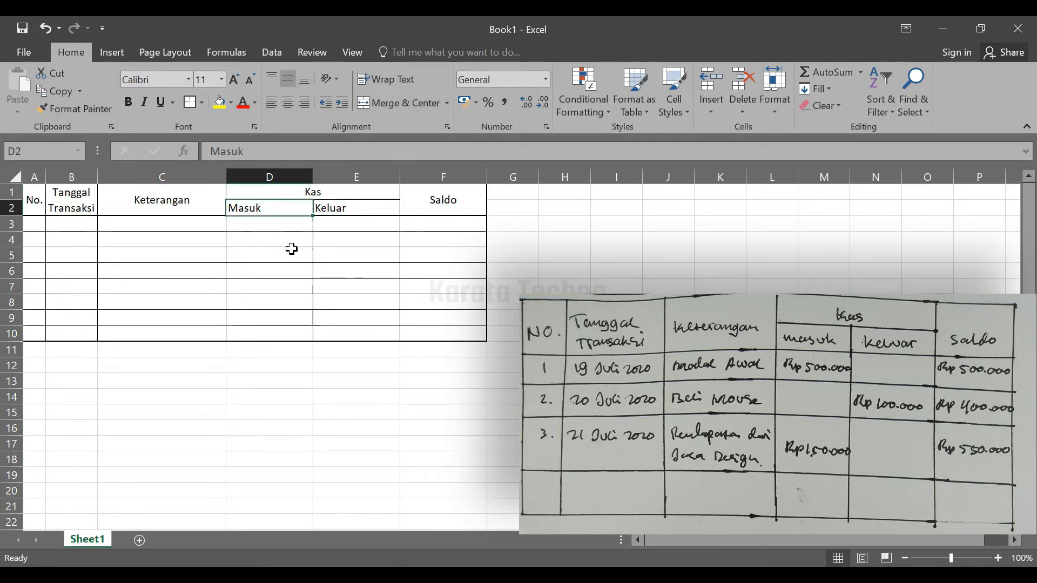
click(292, 252)
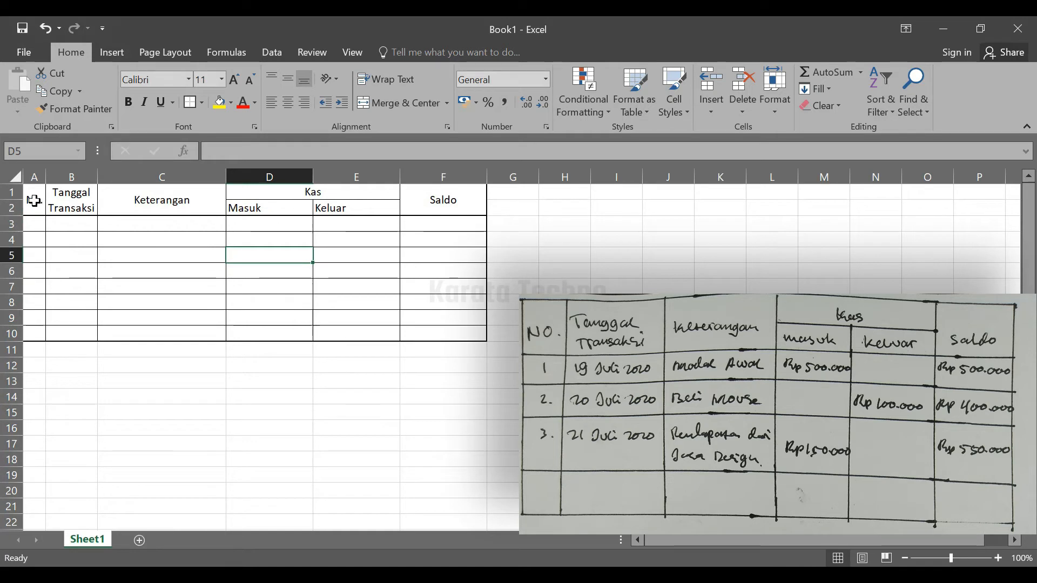
Make the header text in cells A1:F2 bold
drag(34, 201, 420, 200)
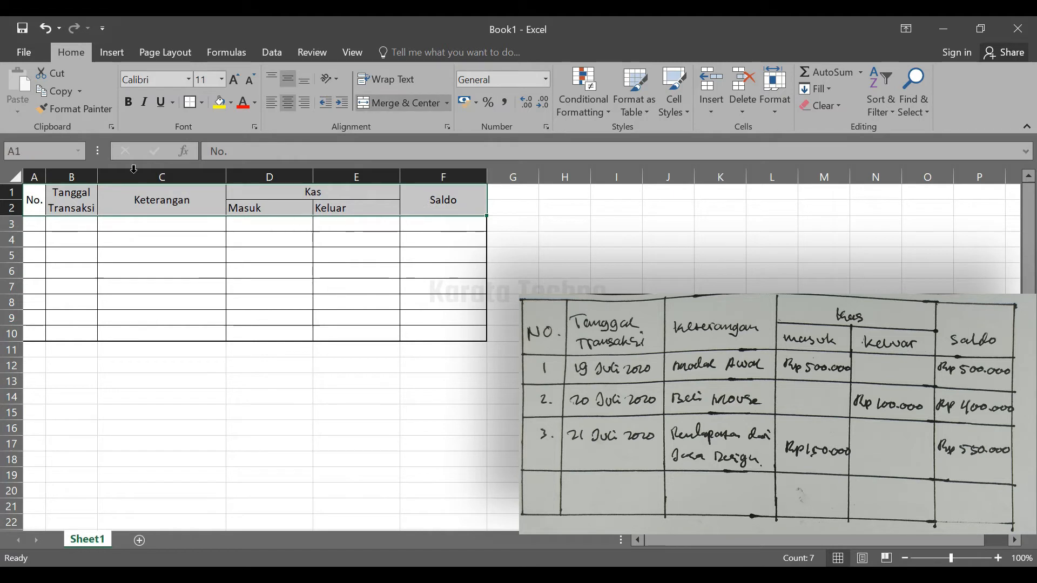
click(130, 103)
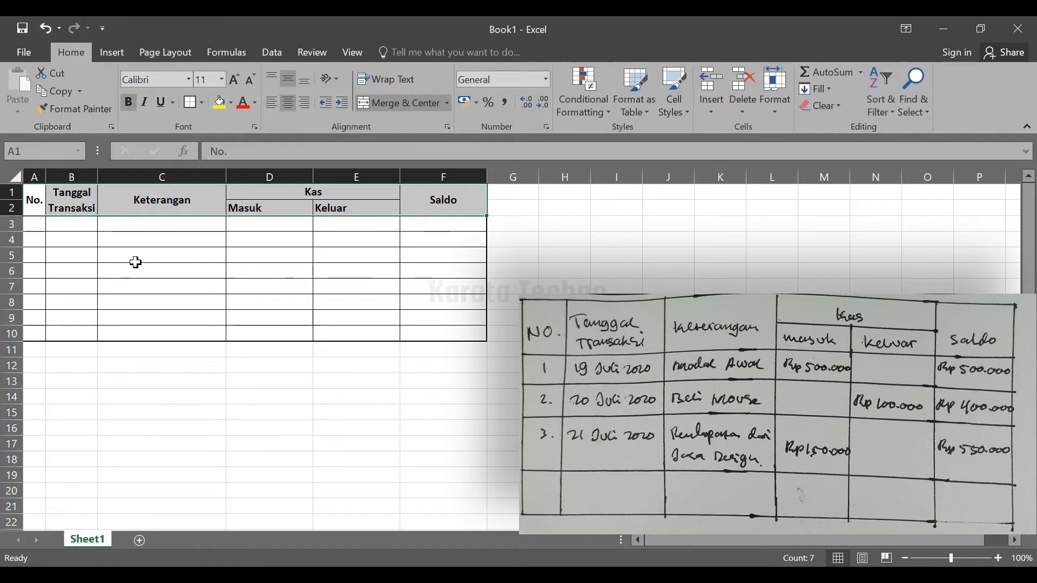
click(140, 258)
Center the text of all header cells A1:F2 horizontally, including Masuk and Keluar
drag(36, 196, 426, 213)
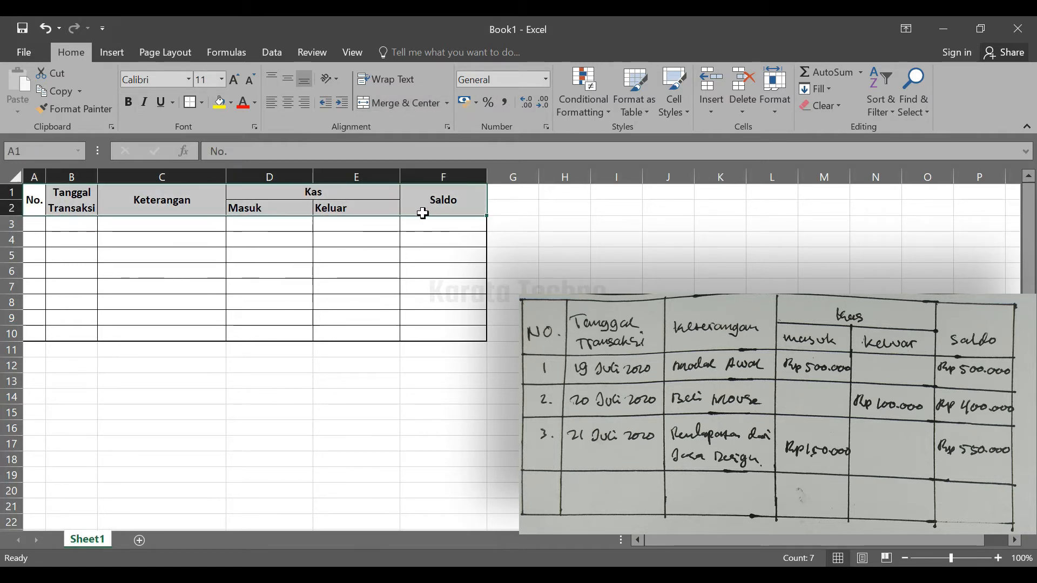
click(294, 101)
click(292, 104)
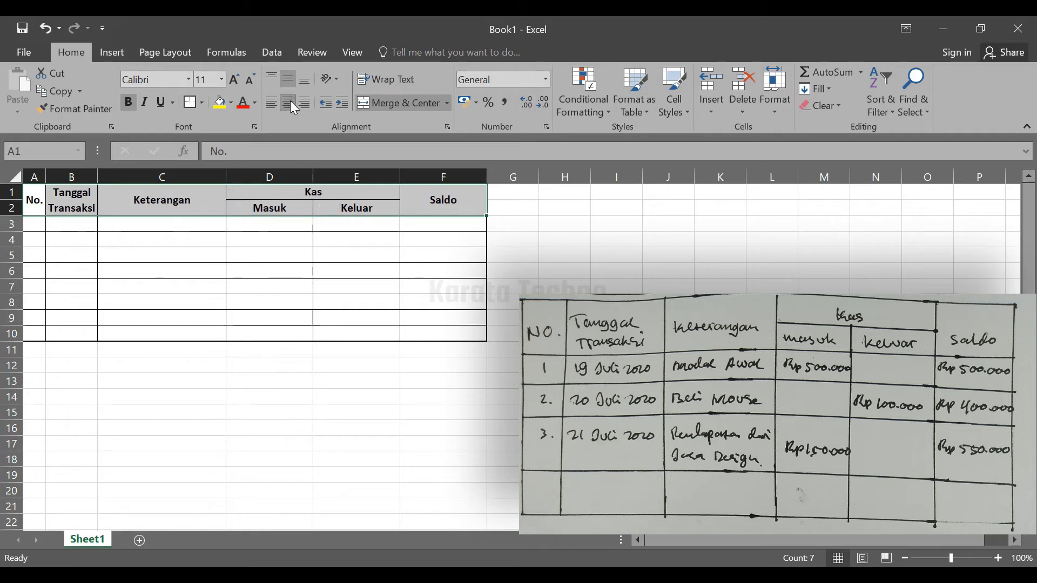
click(290, 102)
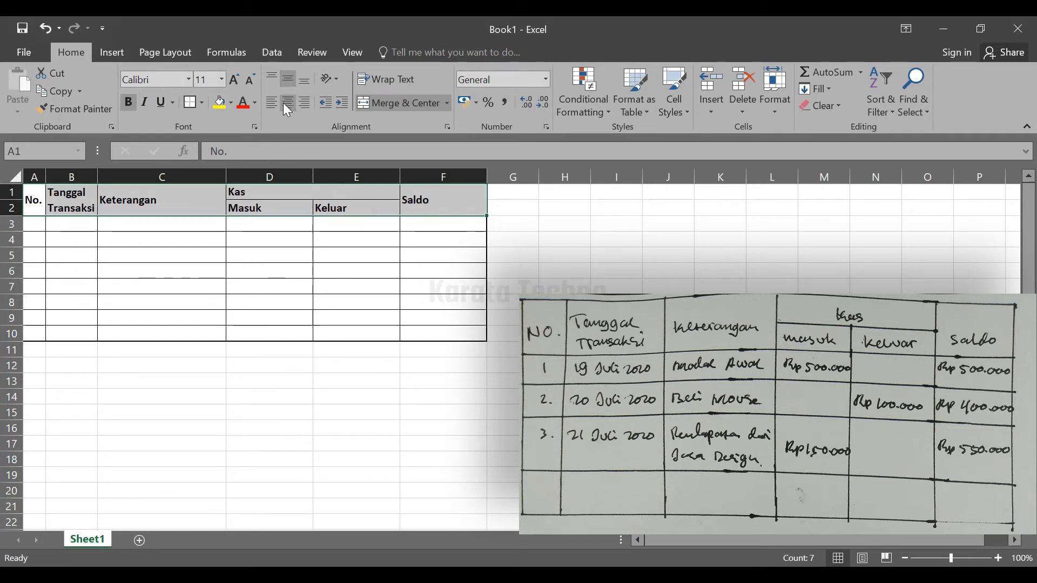
click(284, 105)
click(557, 273)
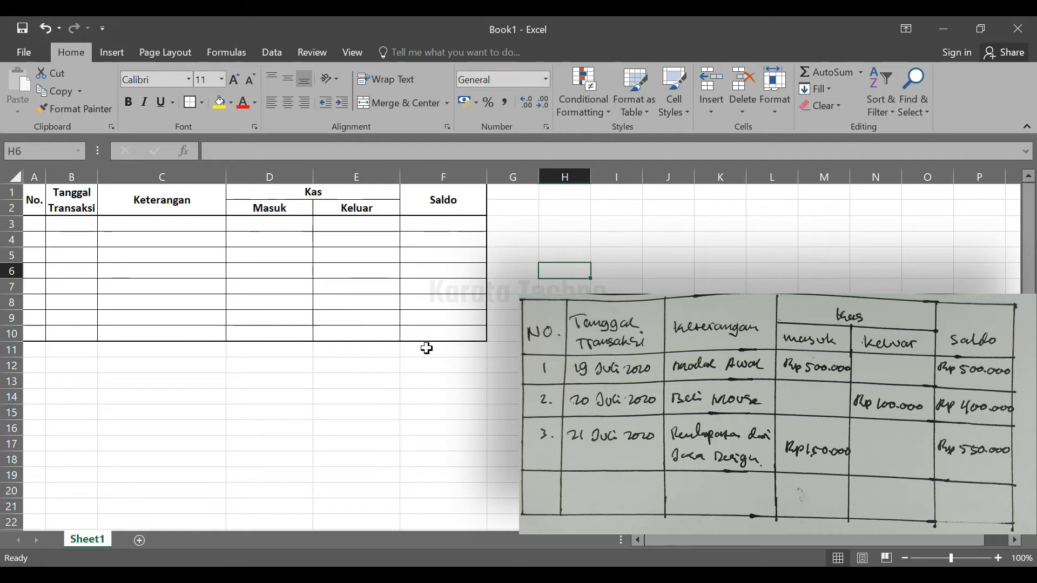
click(169, 303)
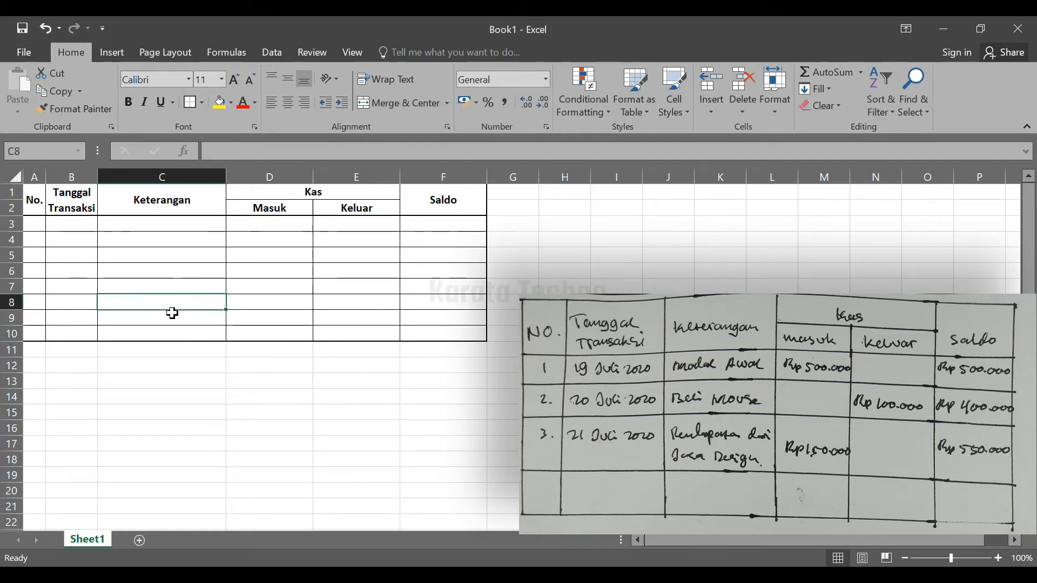
click(67, 256)
click(62, 225)
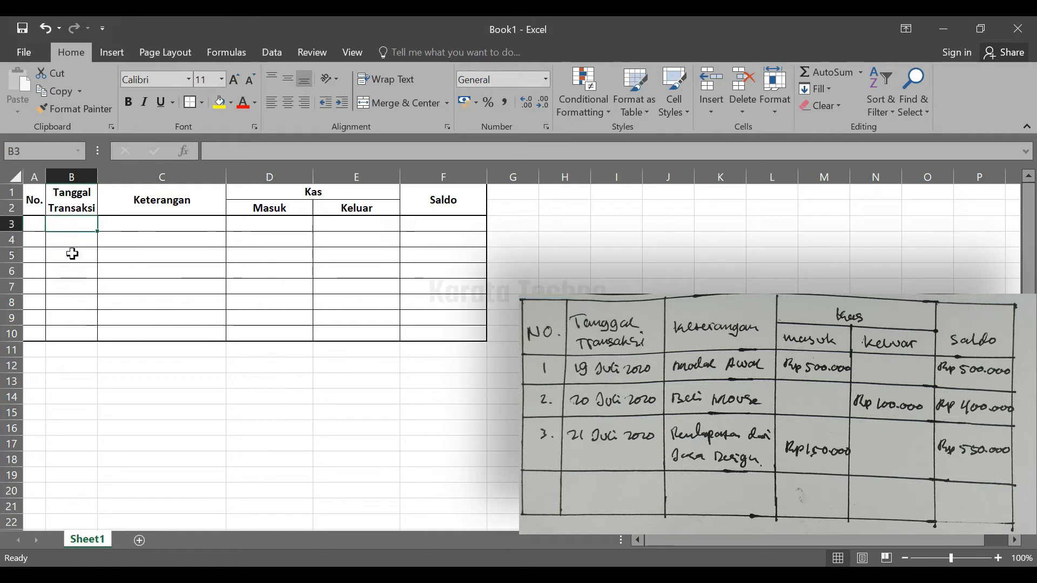
click(73, 254)
click(74, 238)
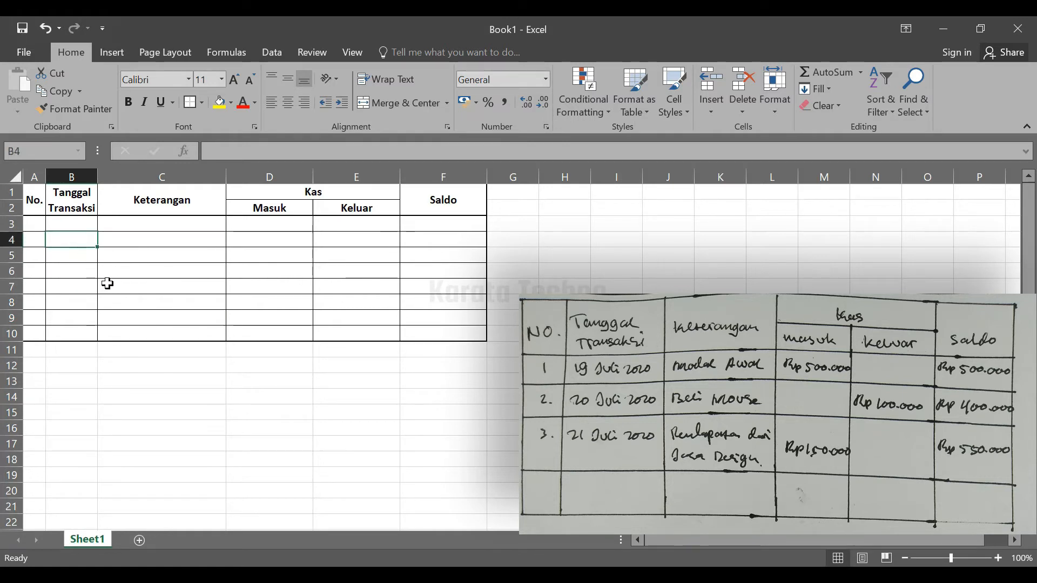
click(163, 261)
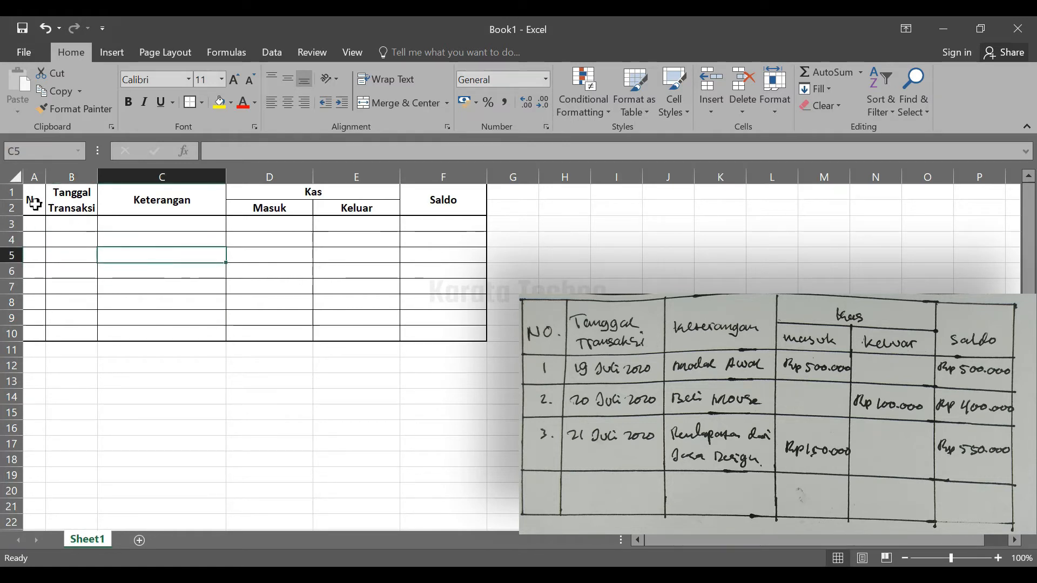
Fill the header cells A1:F2 with a light blue theme color
drag(31, 202, 440, 212)
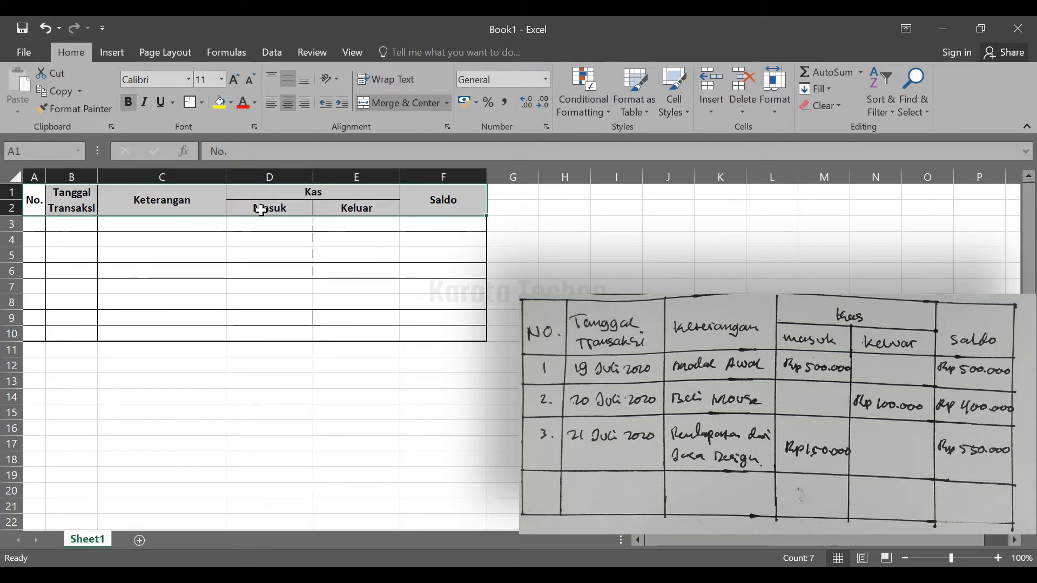
click(231, 104)
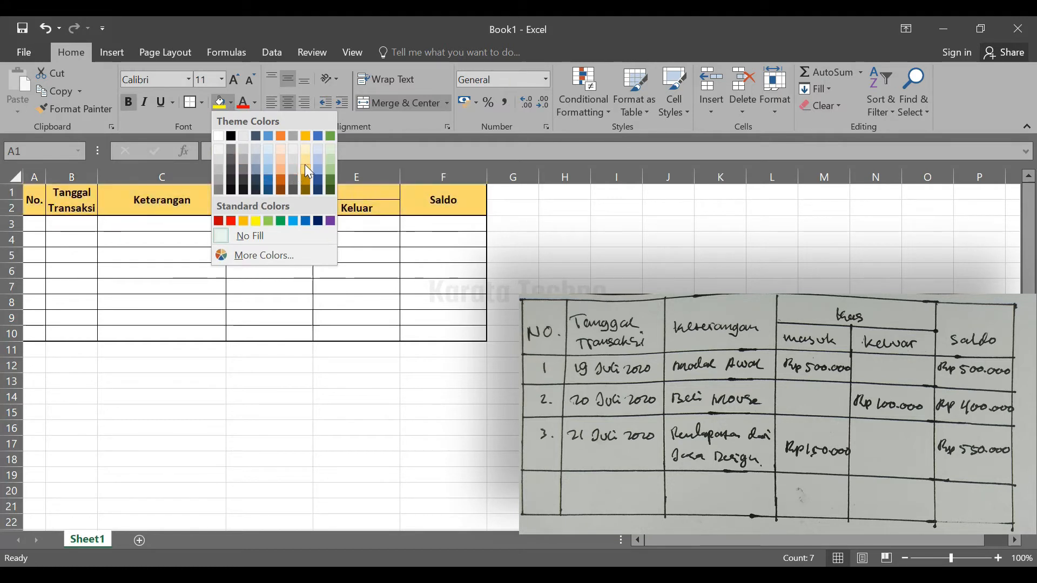
click(269, 160)
click(270, 300)
click(120, 268)
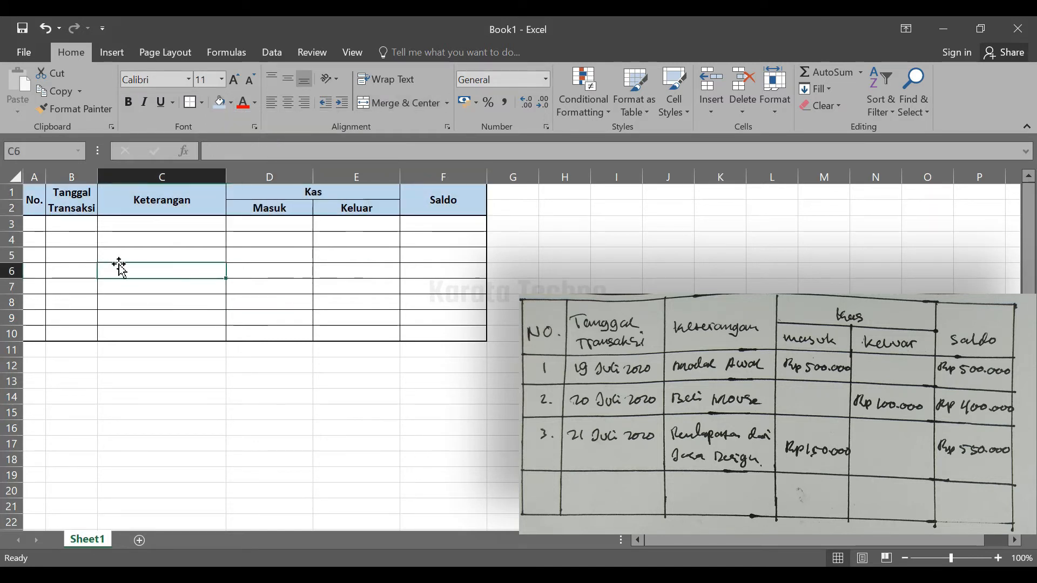
click(347, 273)
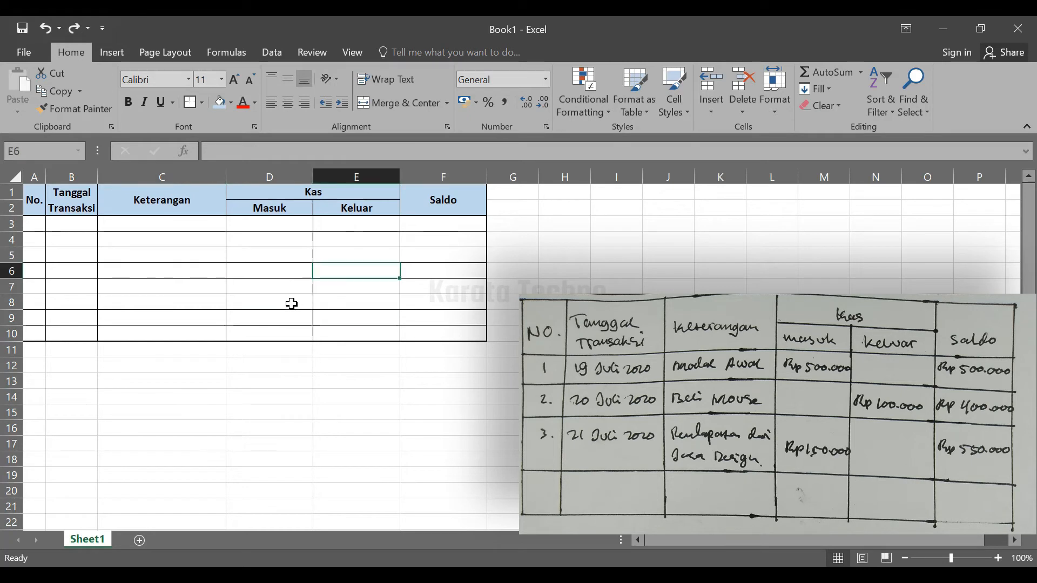
click(127, 289)
Enter 1 as the first row's number in cell A3
click(32, 224)
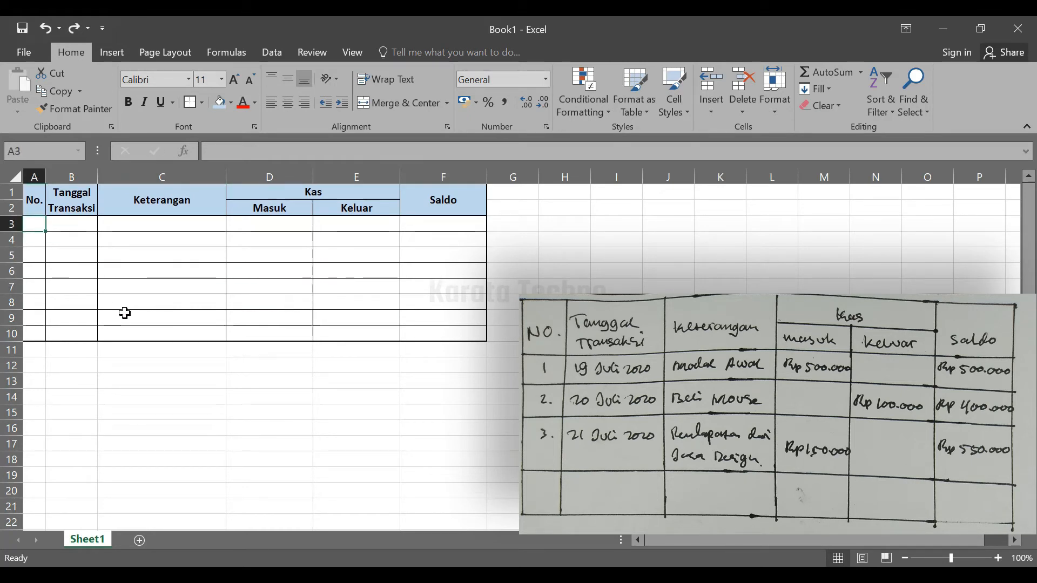
text(1)
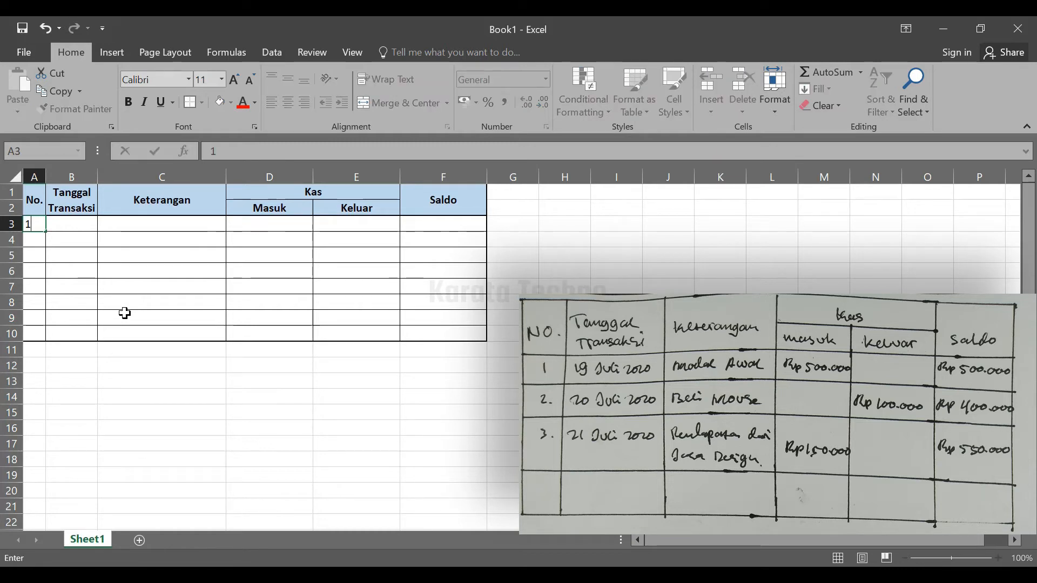
key(Tab)
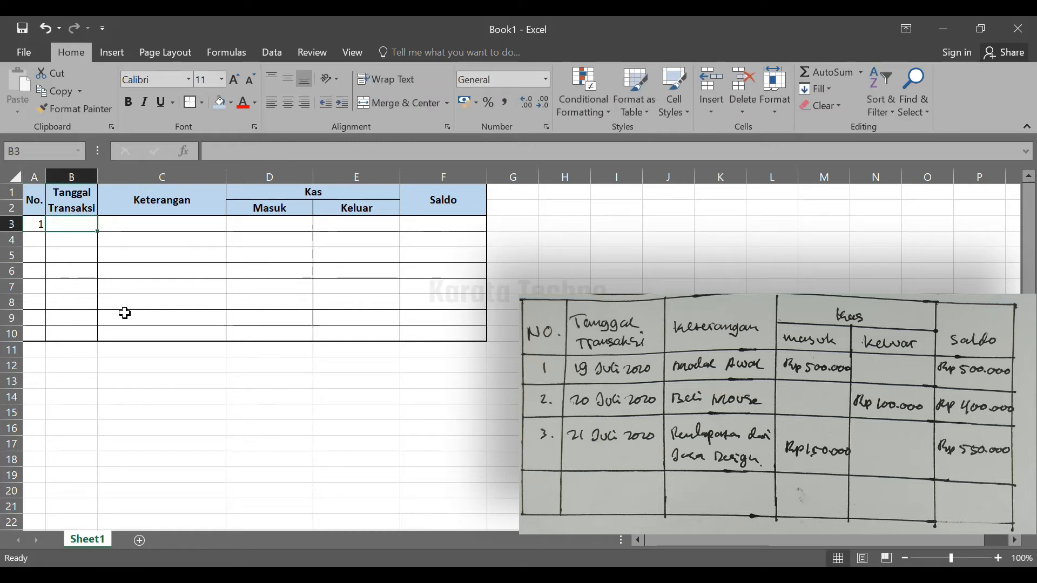
Enter the date 21/07/2020 in cell B3 under Tanggal Transaksi
click(131, 306)
click(58, 223)
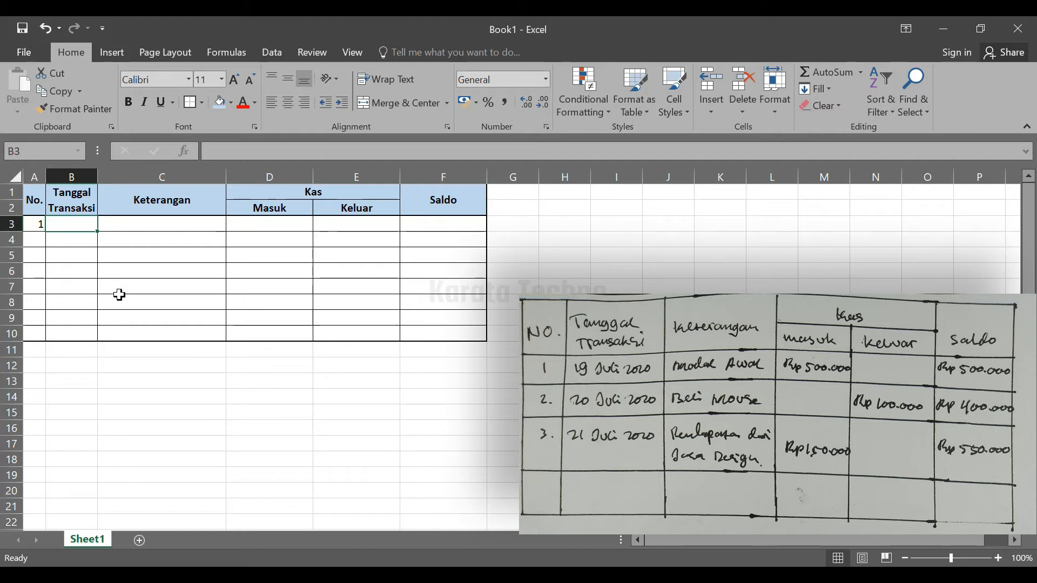
text(21/07/2020)
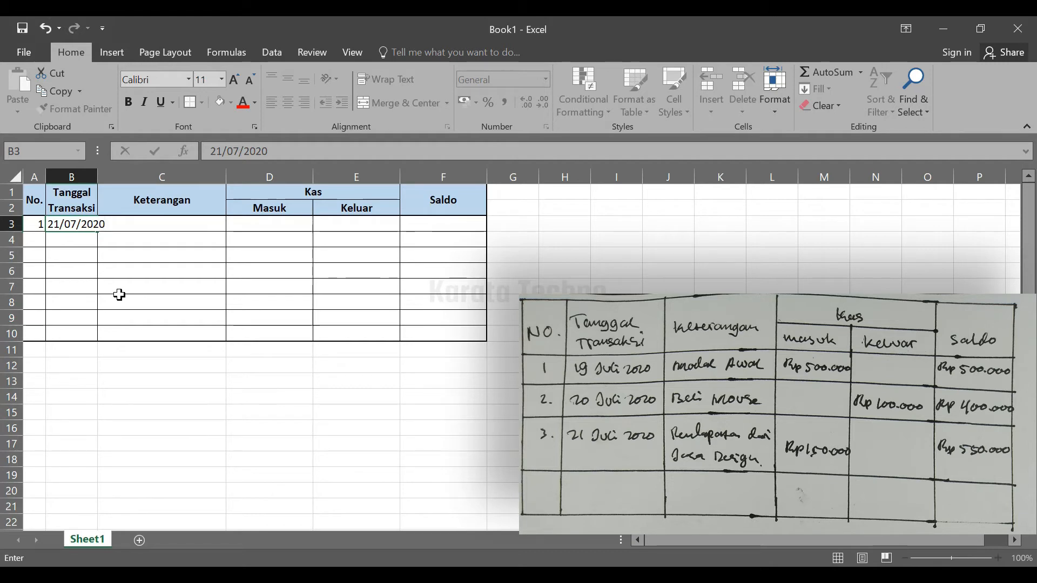
key(Tab)
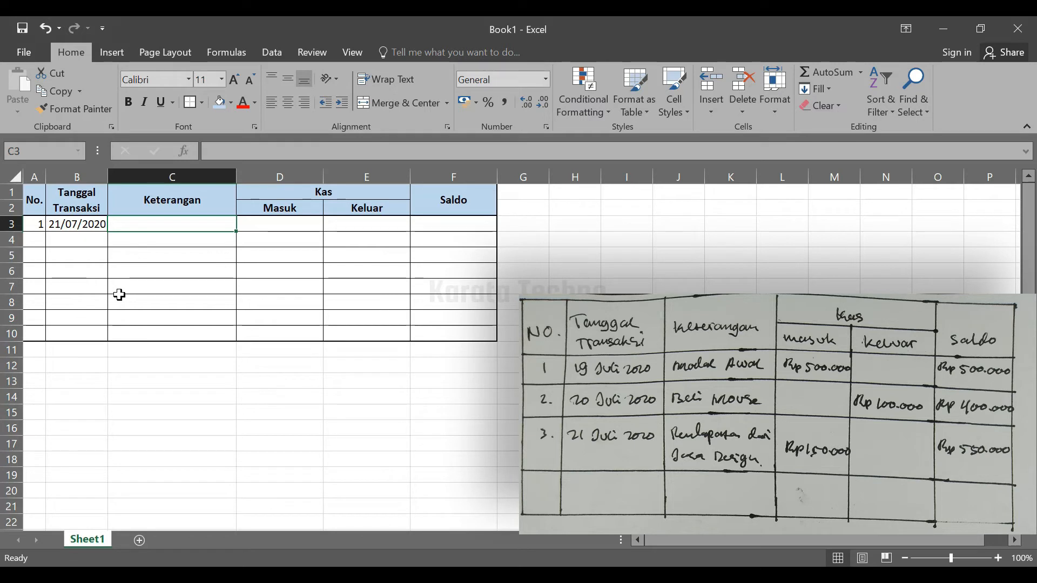
Set the first transaction's date in cell B3 to 19/7/2020
click(81, 229)
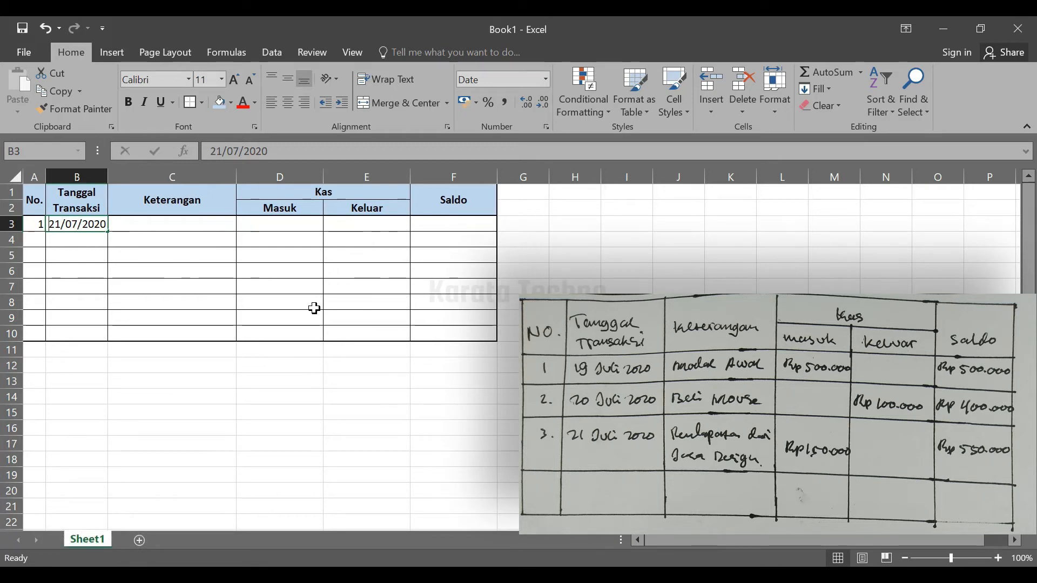
text(19)
text(/07)
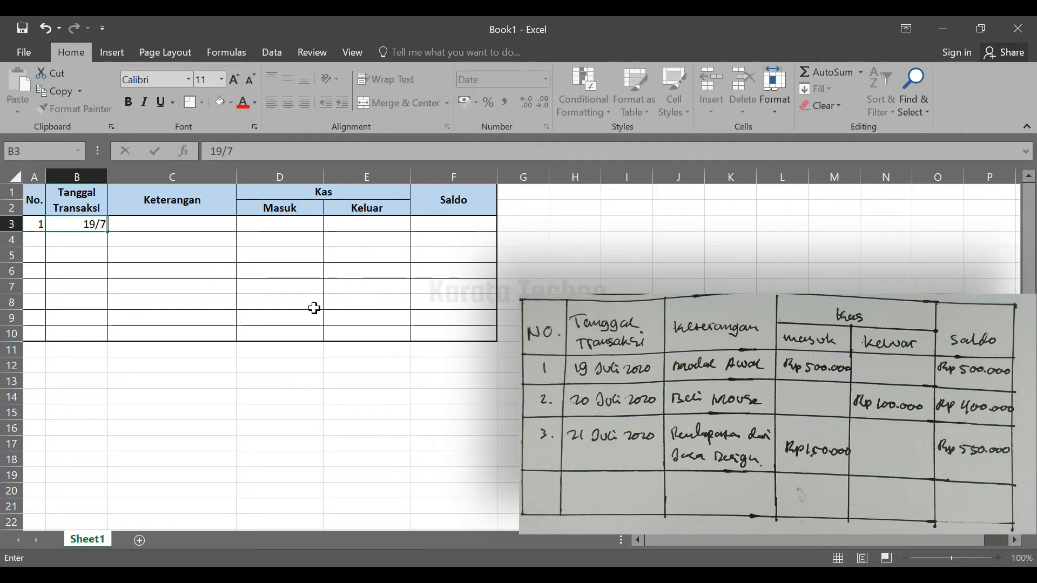
text(/2020)
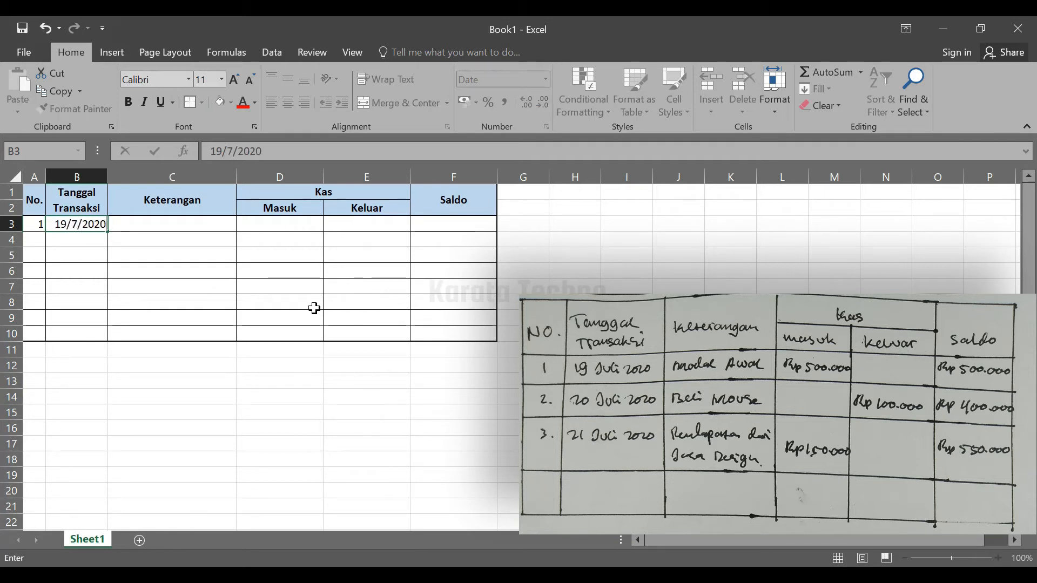
key(Tab)
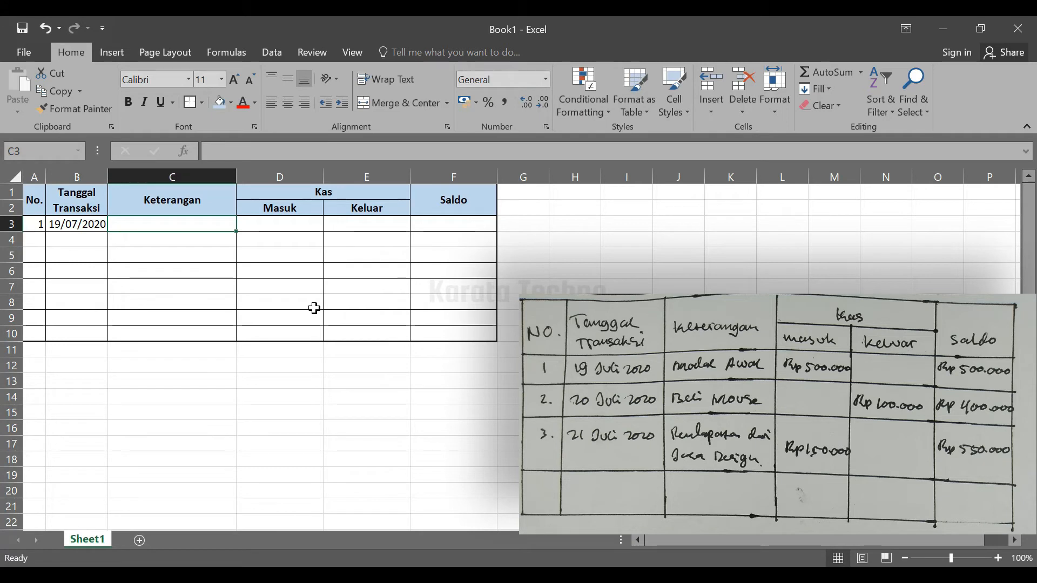
click(97, 231)
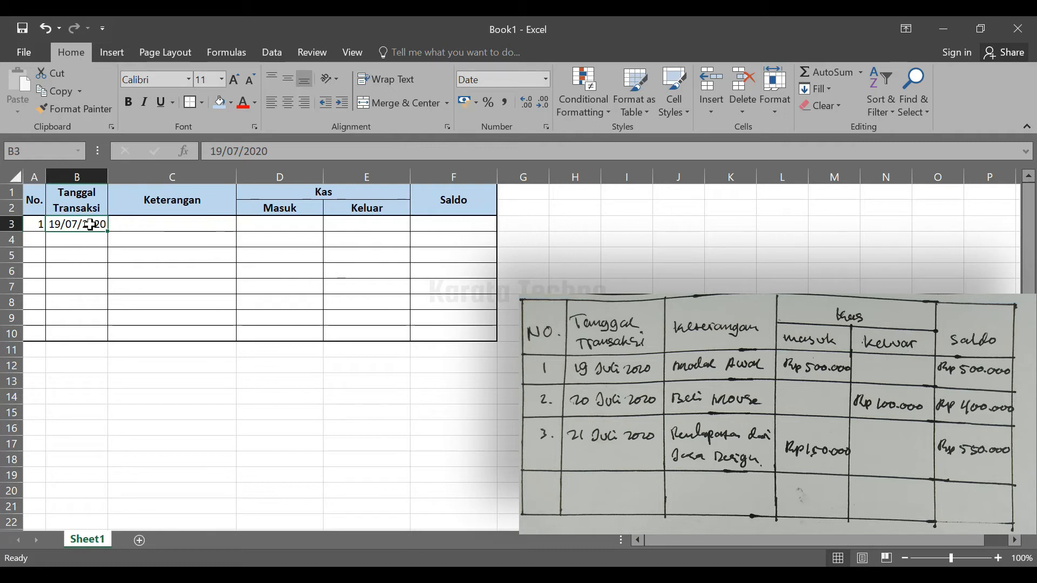
Enter Modal Awal as the first transaction's Keterangan in cell C3
click(136, 222)
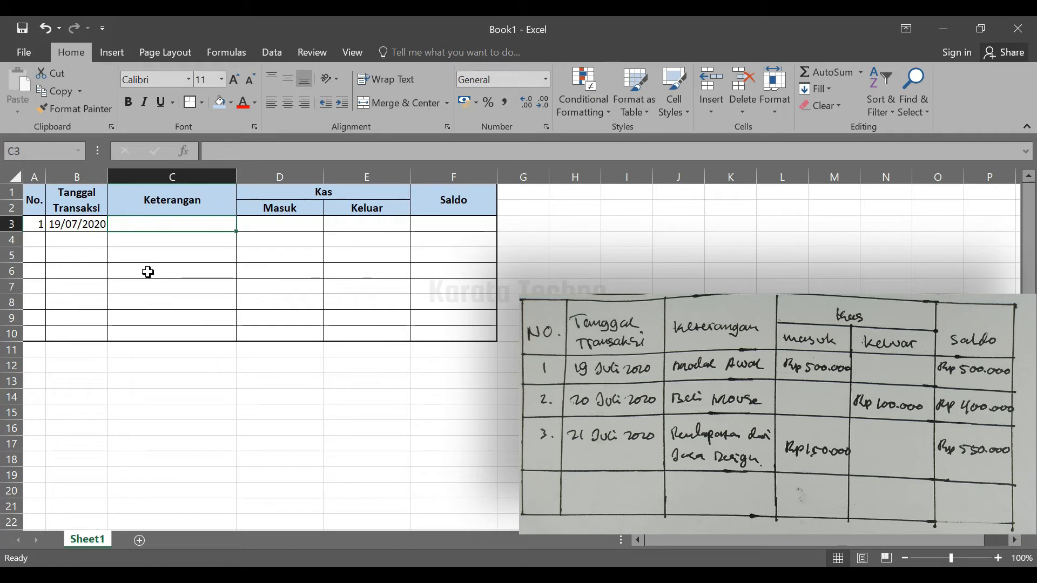
text(Moda)
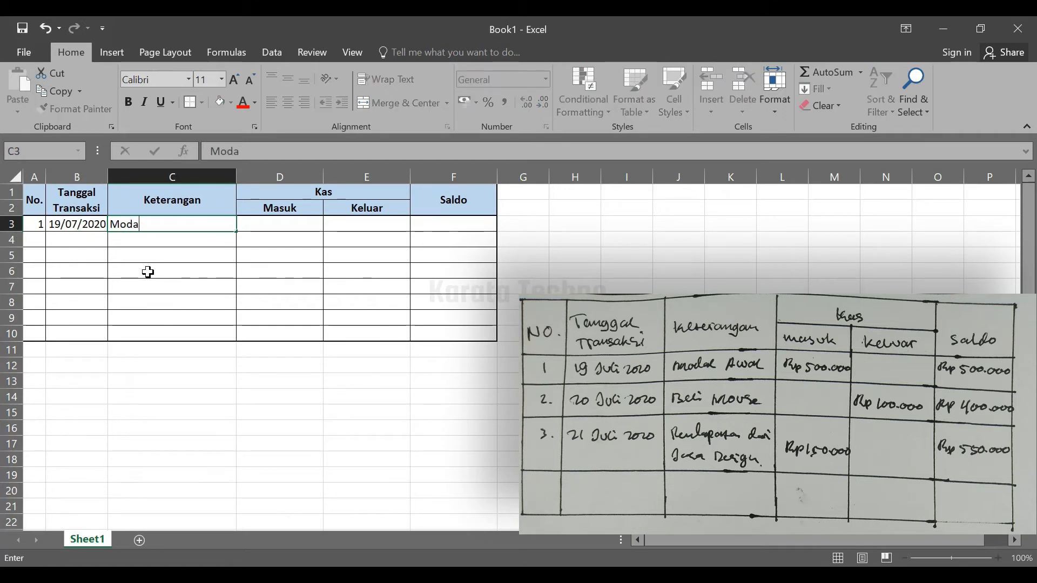
text(l Awal)
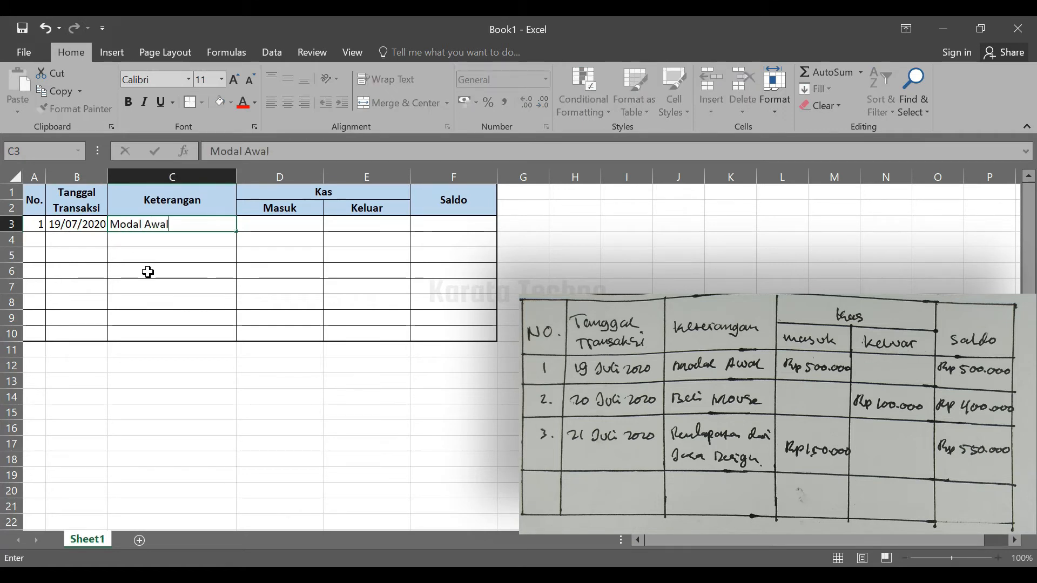
key(Tab)
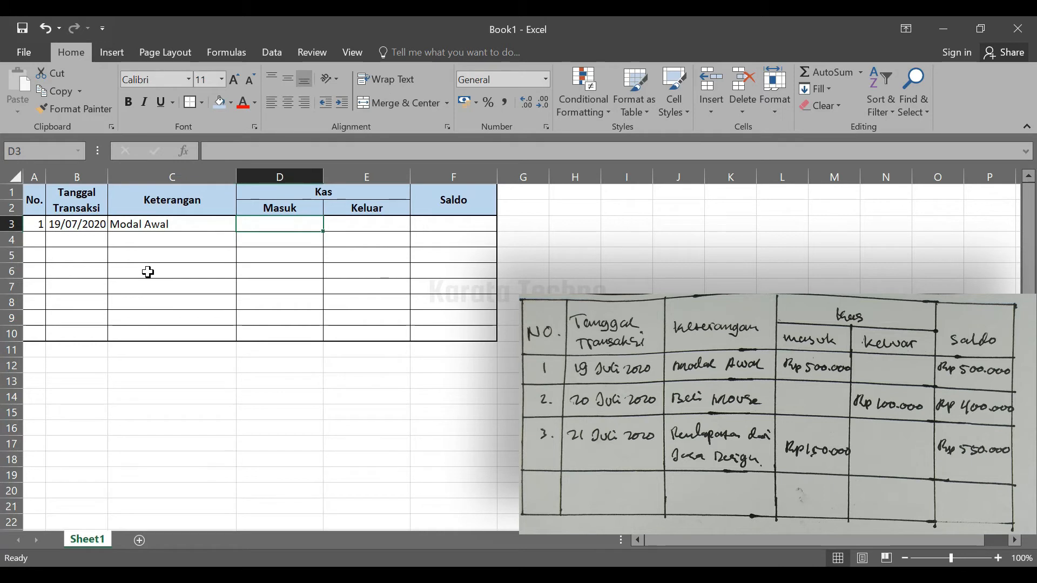
Enter 500000 as the first transaction's Masuk amount in D3 and as its Saldo in F3, leaving Keluar empty
text(500)
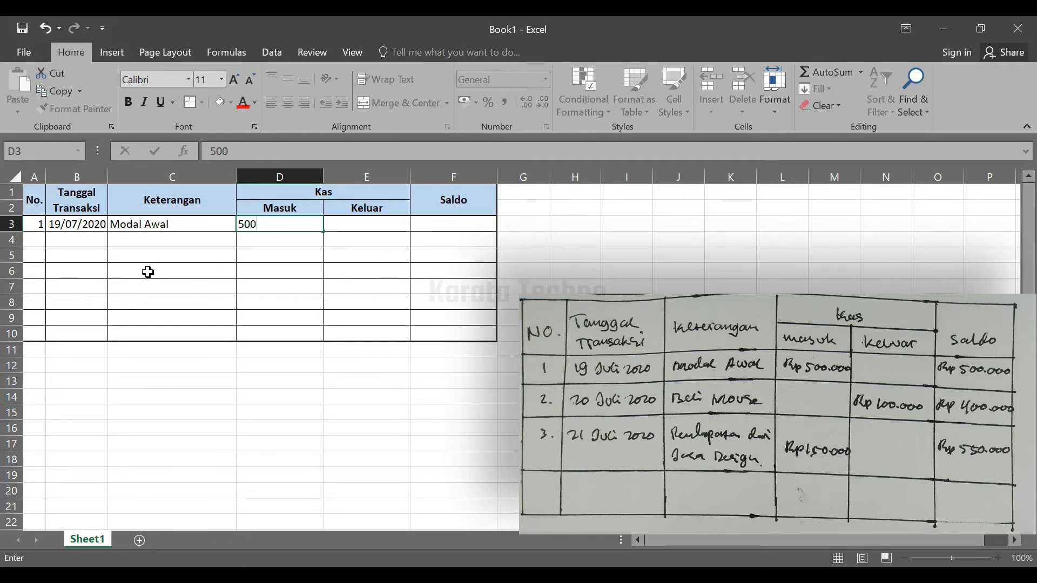
text(.,)
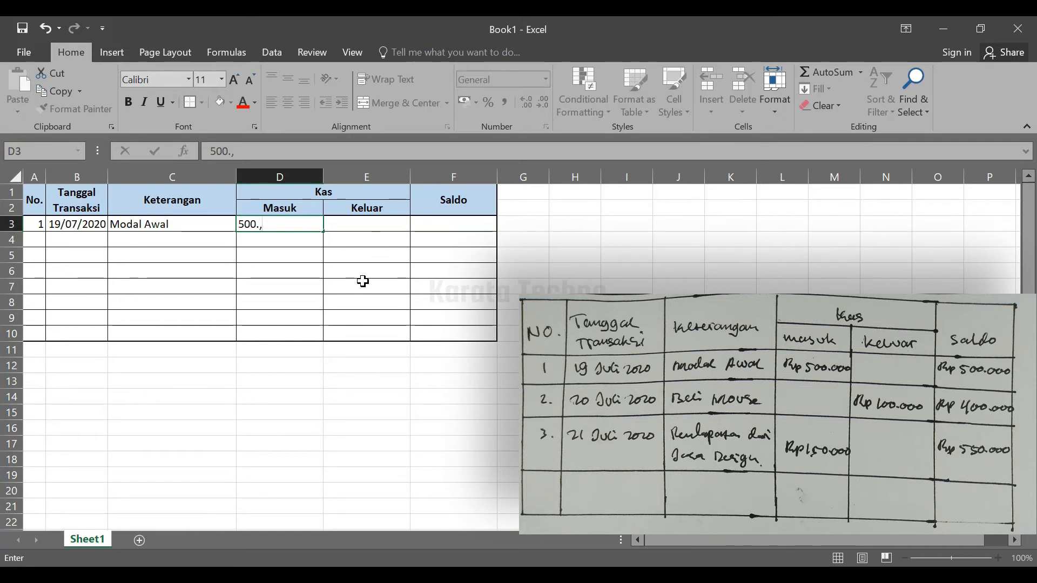
key(BackSpace)
text(000)
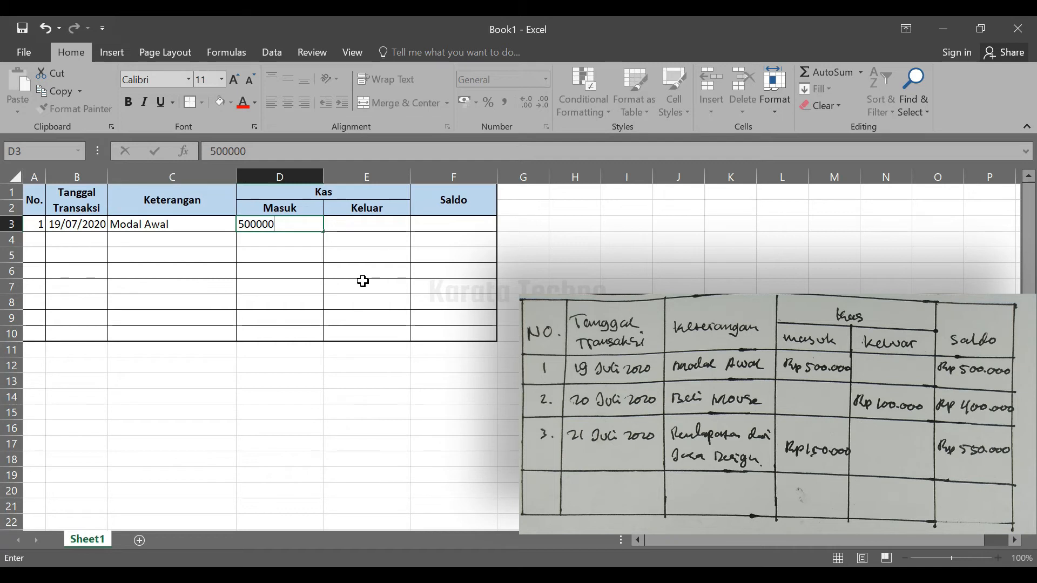
key(Tab)
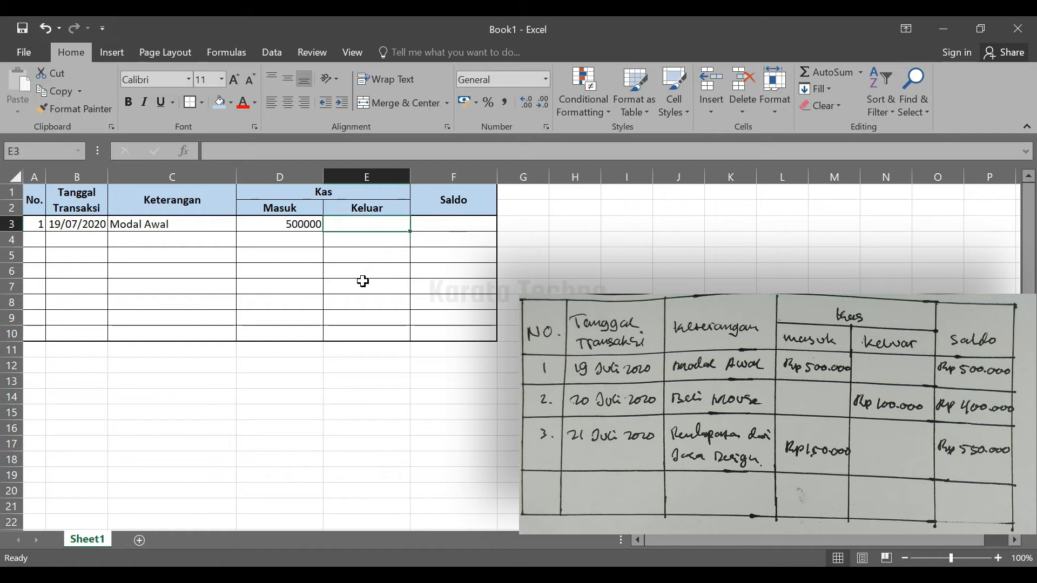
key(Tab)
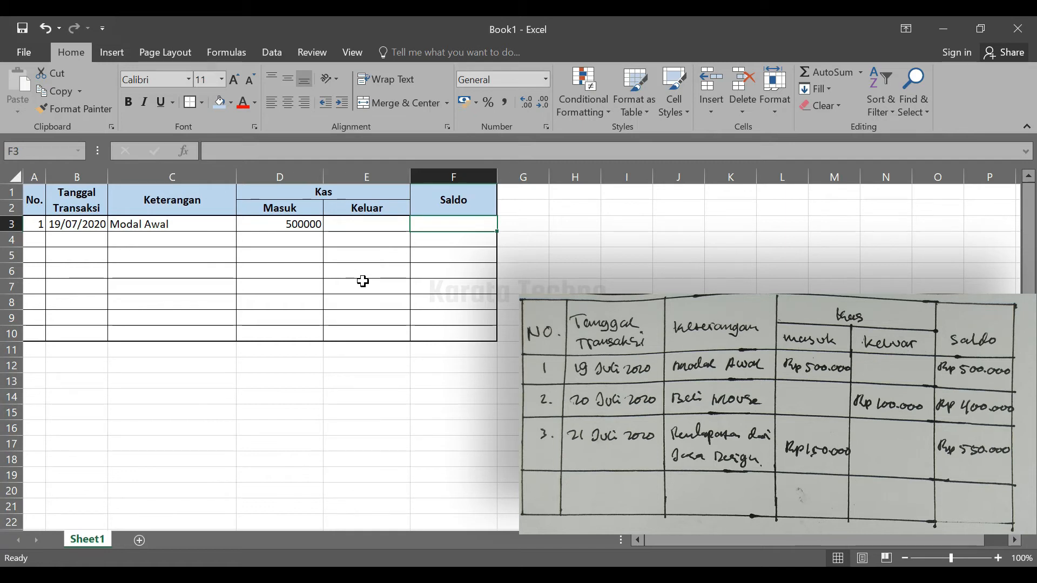
text(500000)
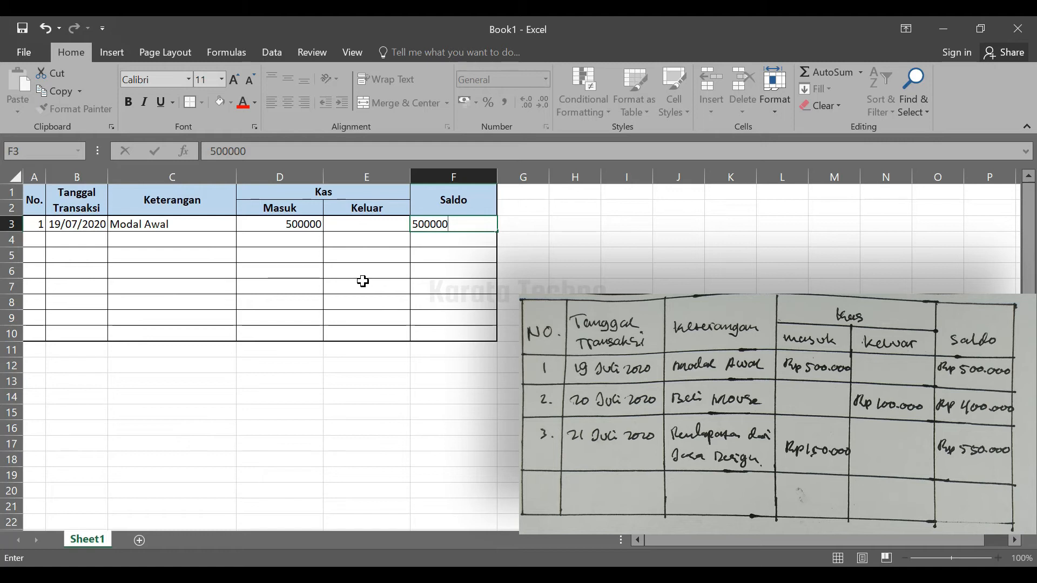
key(Return)
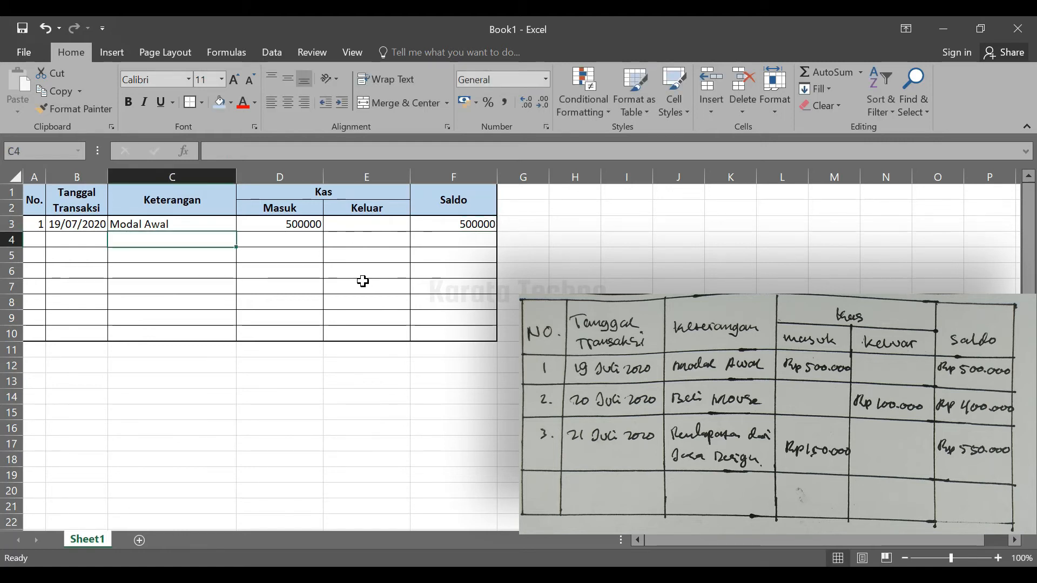
Enter 2 as the second row's number in cell A4
key(Left)
key(Left)
text(2)
key(Tab)
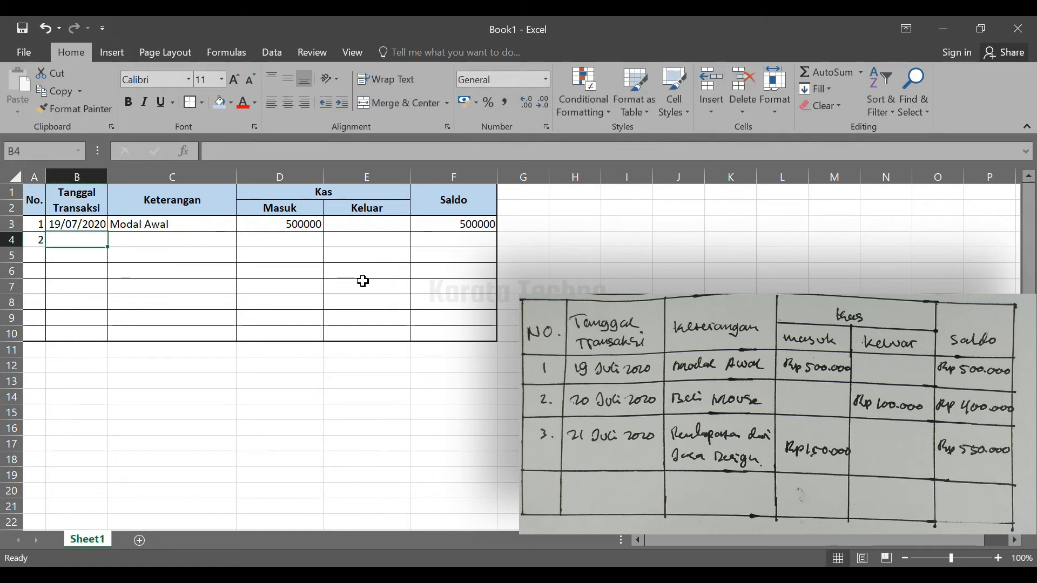
Enter 20/07/2020 as the second transaction's date in B4 and Beli Mouse as its Keterangan in C4
text(20)
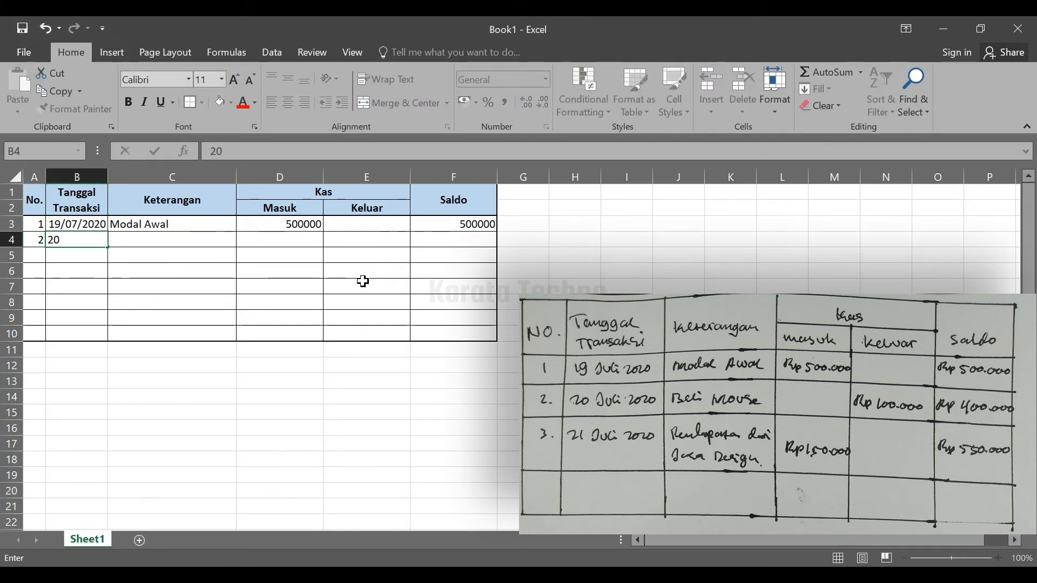
text(/07/2020)
key(Tab)
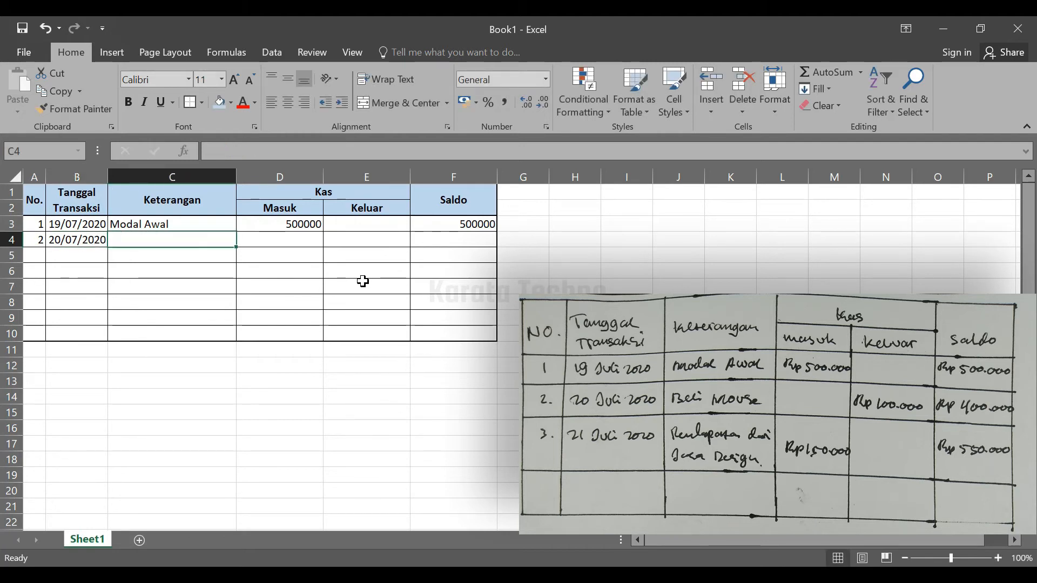
text(Beli )
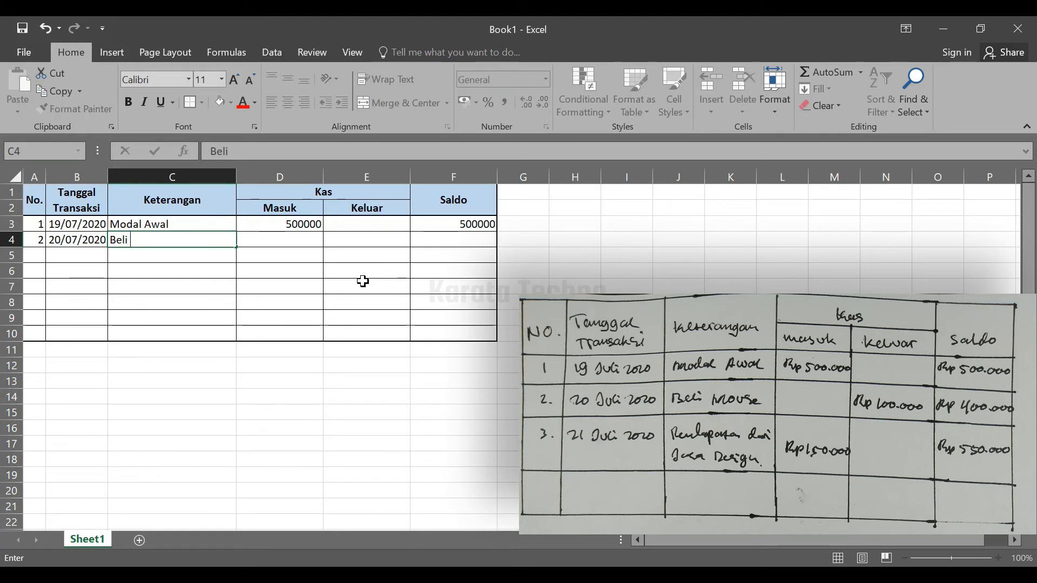
text(Mouse)
key(Tab)
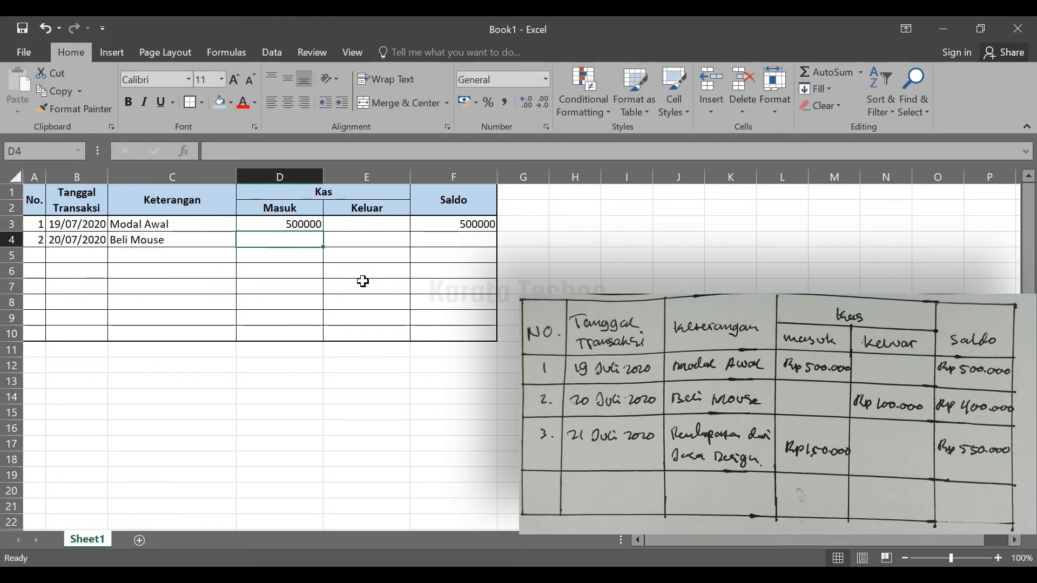
Enter 100000 as the second transaction's Keluar amount in E4 and 400000 as its Saldo in F4, leaving Masuk empty
key(Tab)
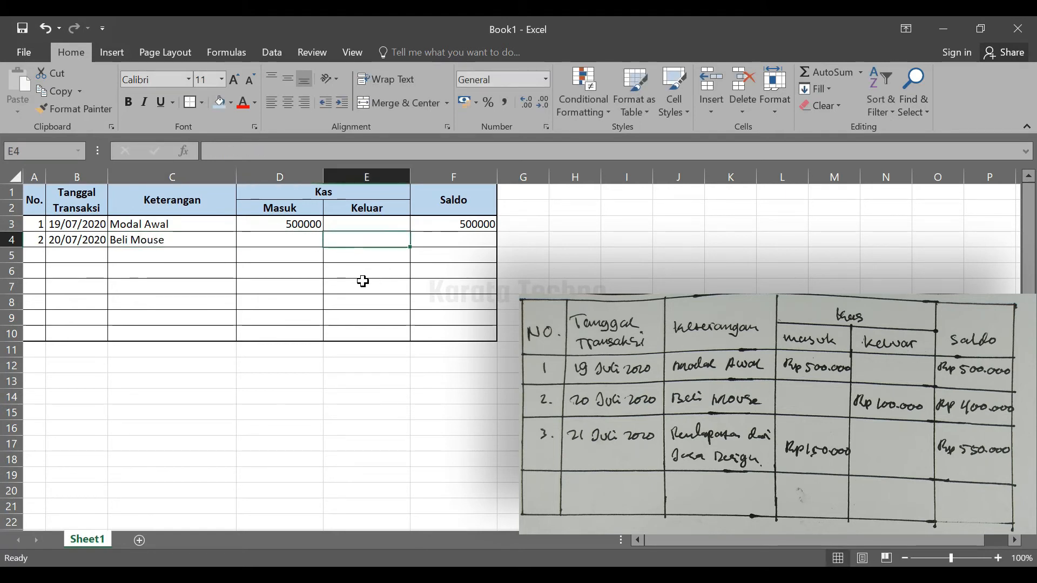
text(100000)
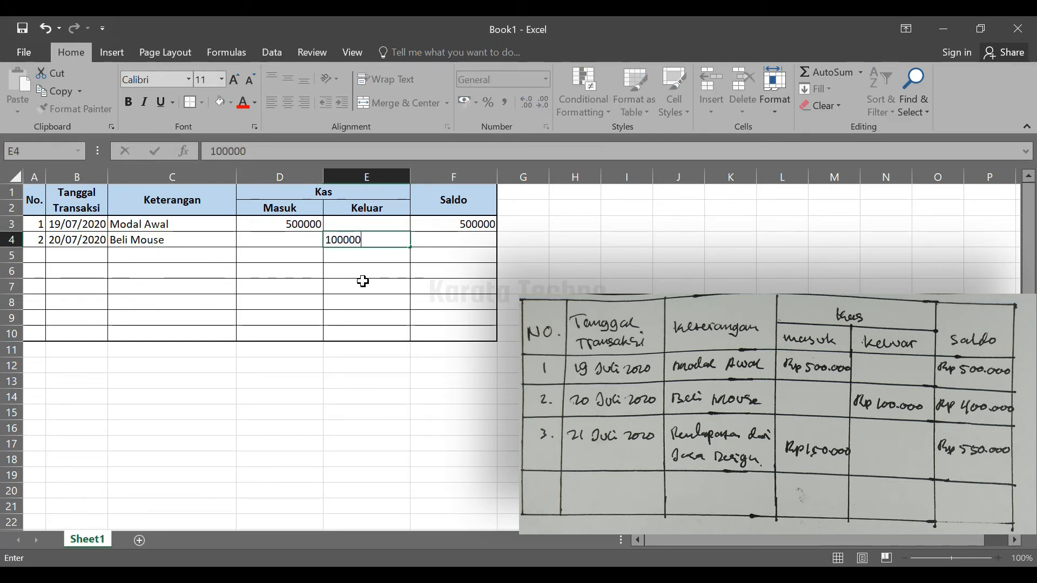
key(Tab)
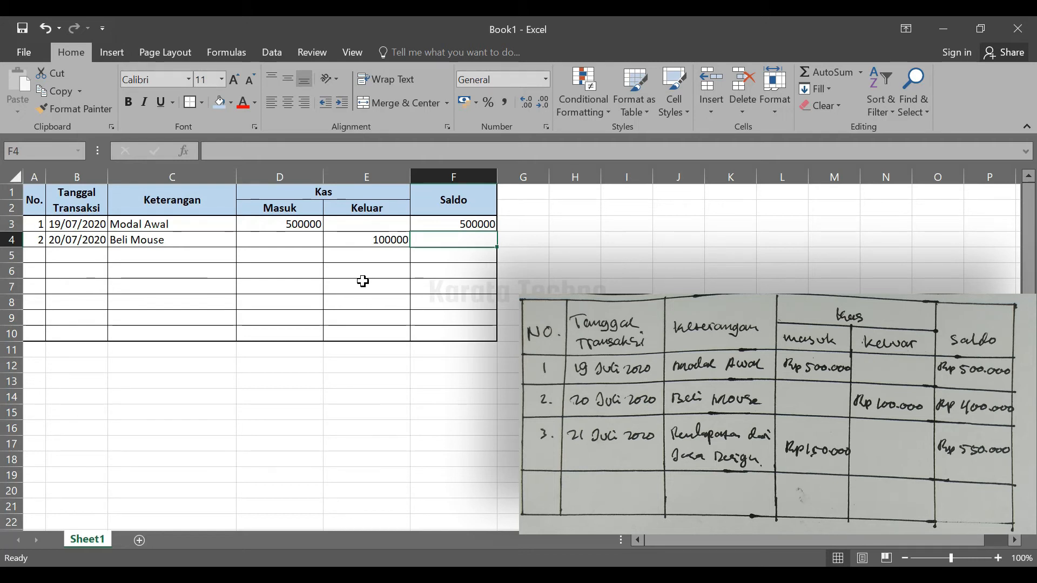
text(400000)
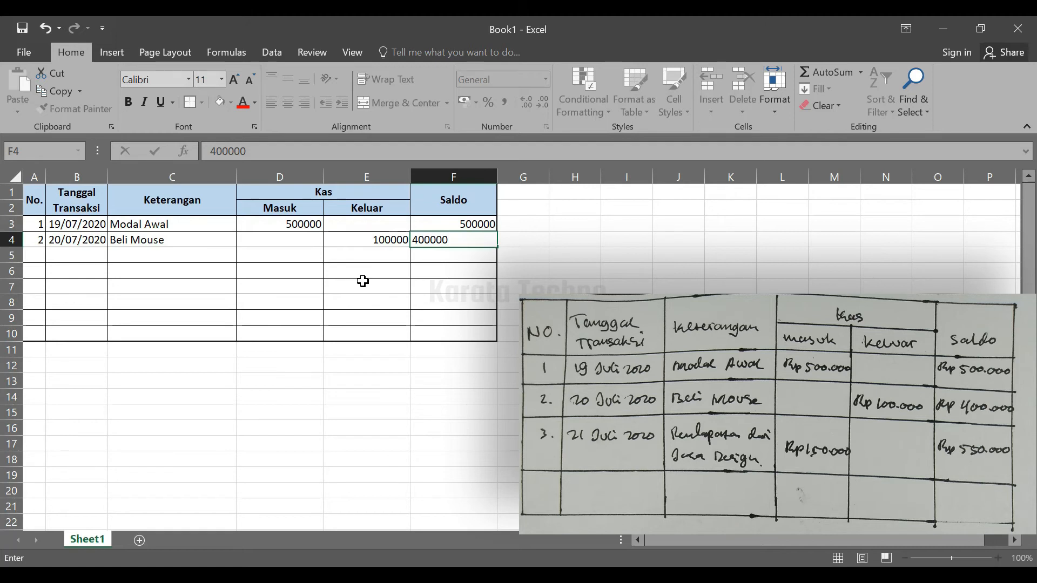
key(Return)
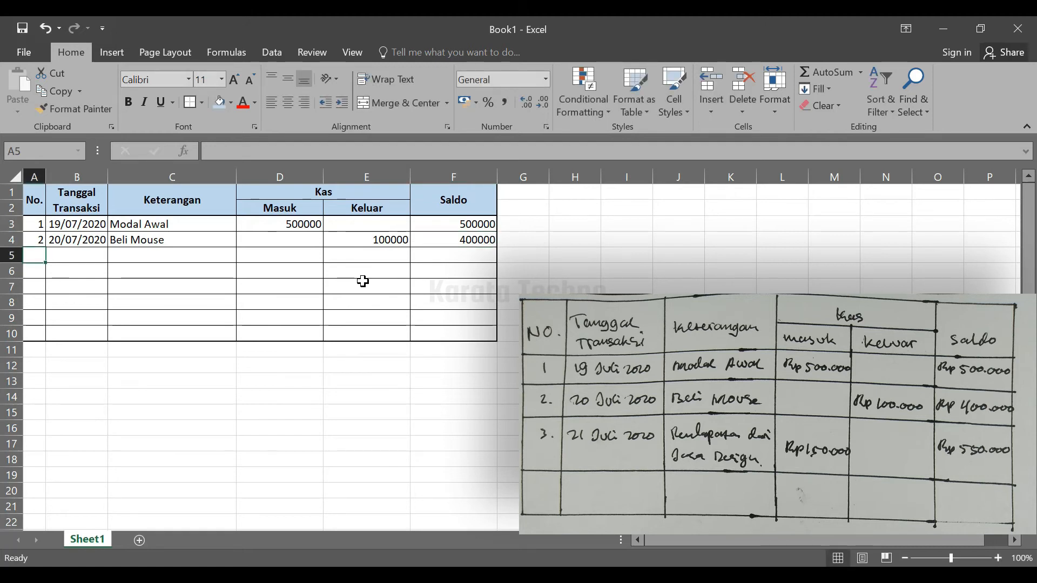
Enter 3 as the third row's number in A5 and 21/07/2020 as its transaction date in B5
text(3)
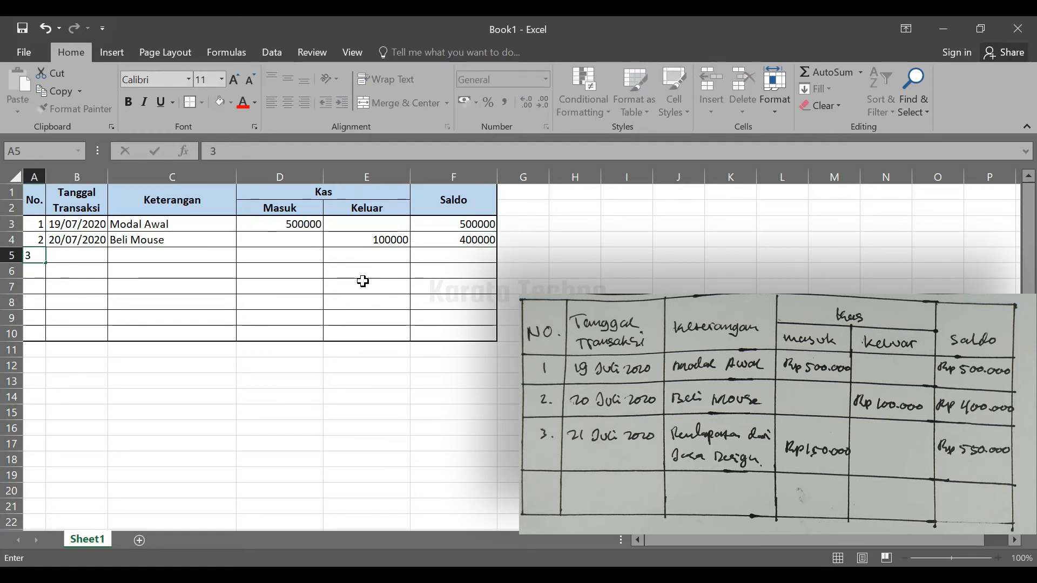
key(Tab)
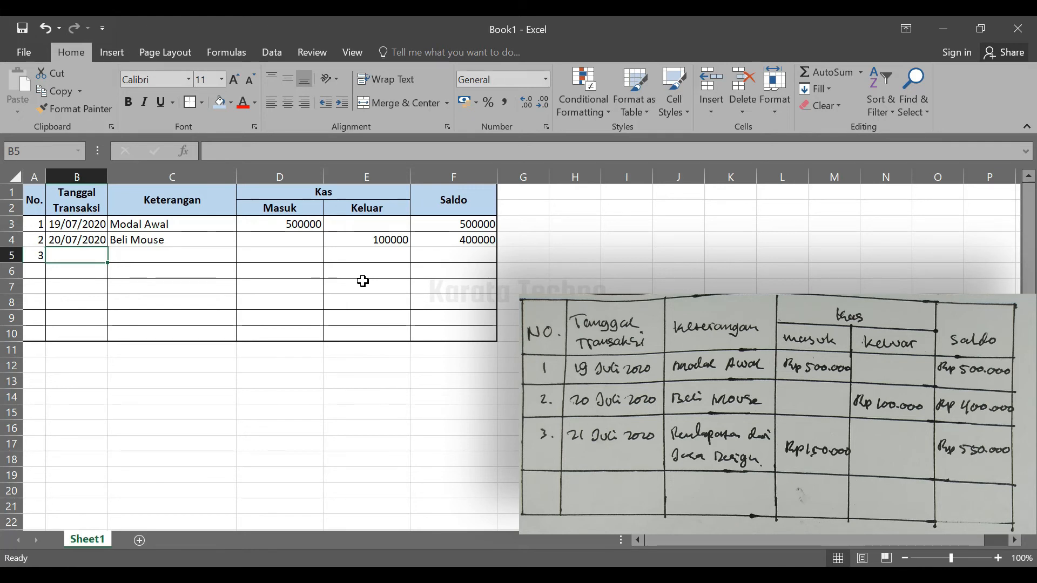
text(21/07/2020)
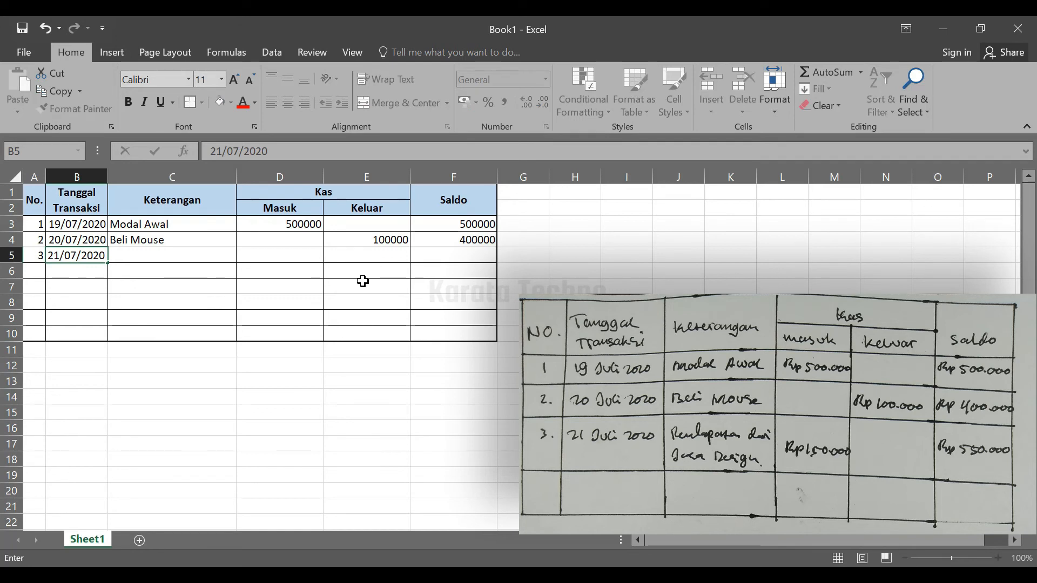
key(Tab)
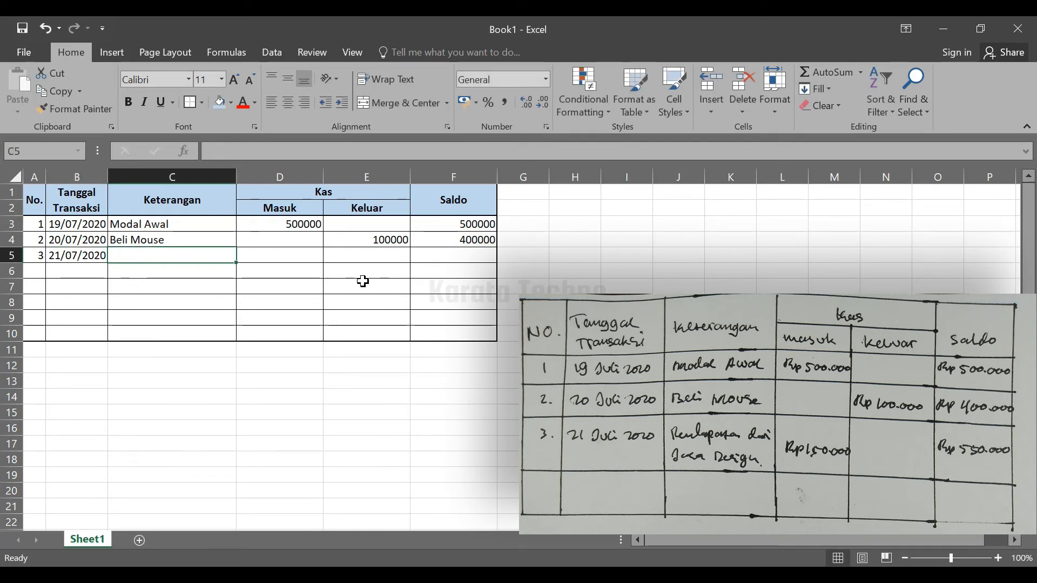
Enter Pendapatan dari Jasa Design as the third transaction's Keterangan in cell C5
text(Pendapat)
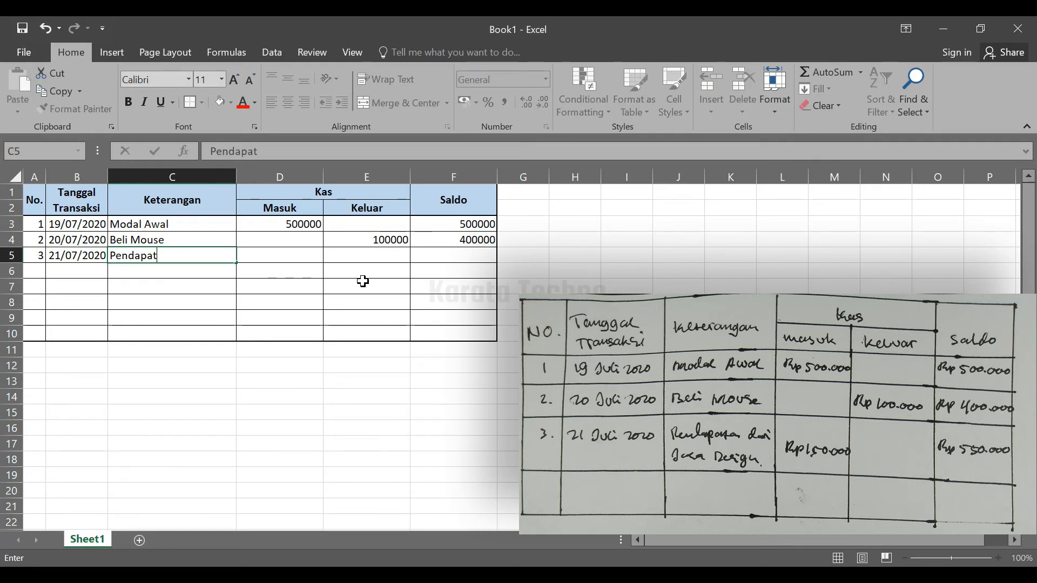
text(an dari Ja)
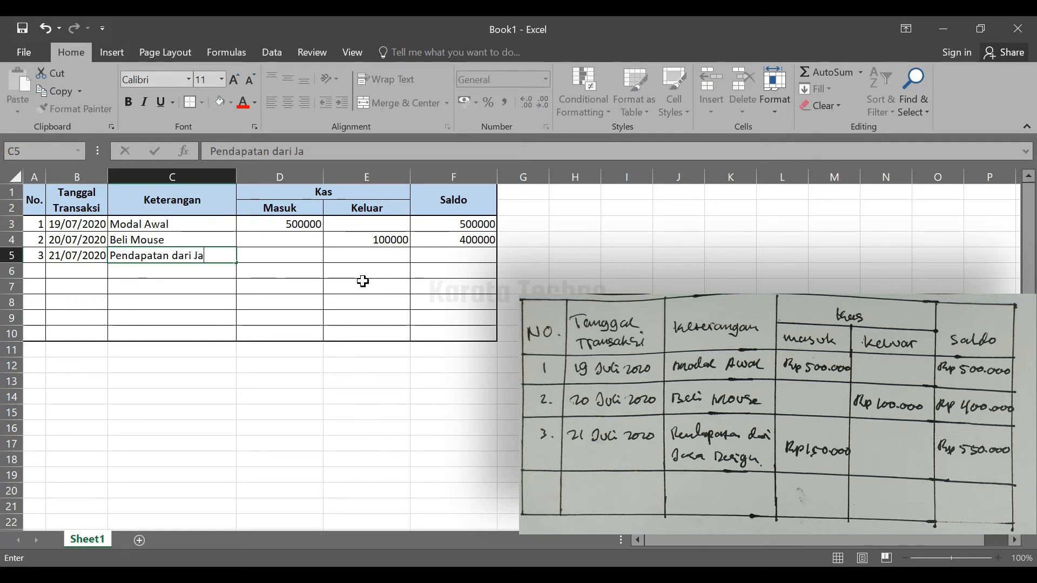
text(sa Design)
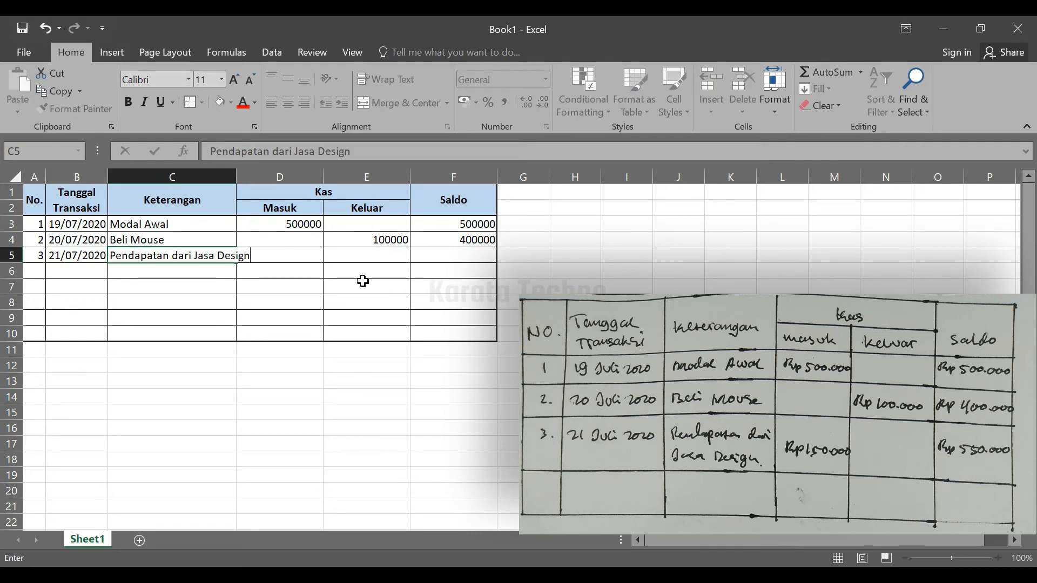
key(Tab)
key(Tab)
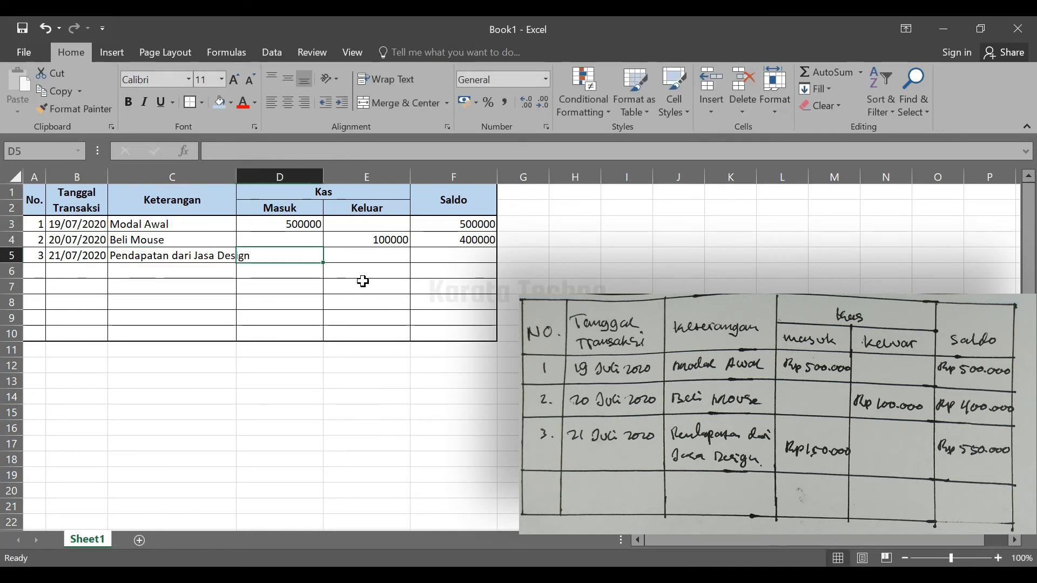
Enter 150000 as the third transaction's Masuk amount in D5 and 550000 as its Saldo in F5, leaving Keluar empty
key(Left)
text(150000)
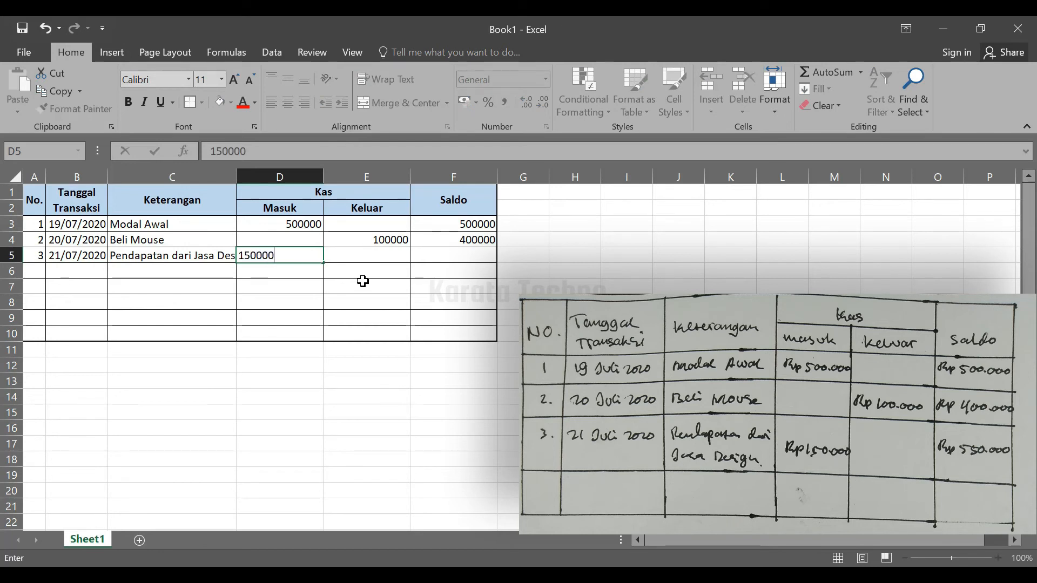
key(Tab)
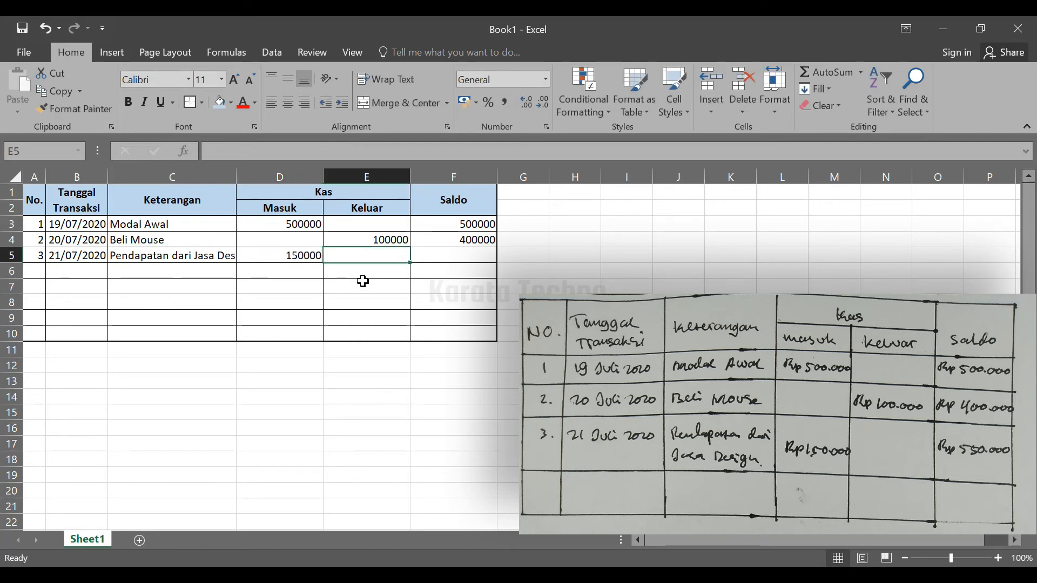
key(Tab)
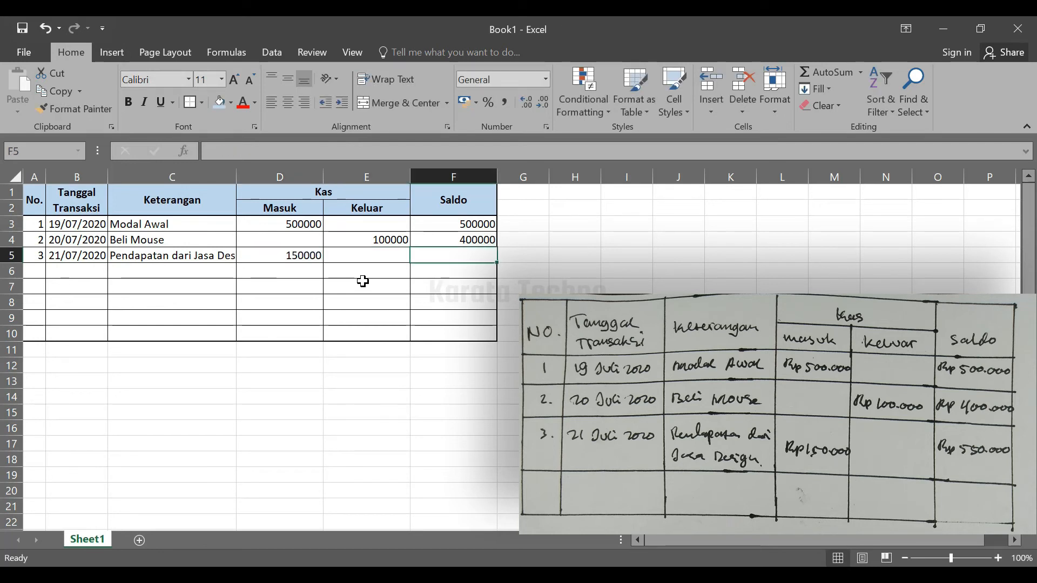
text(5)
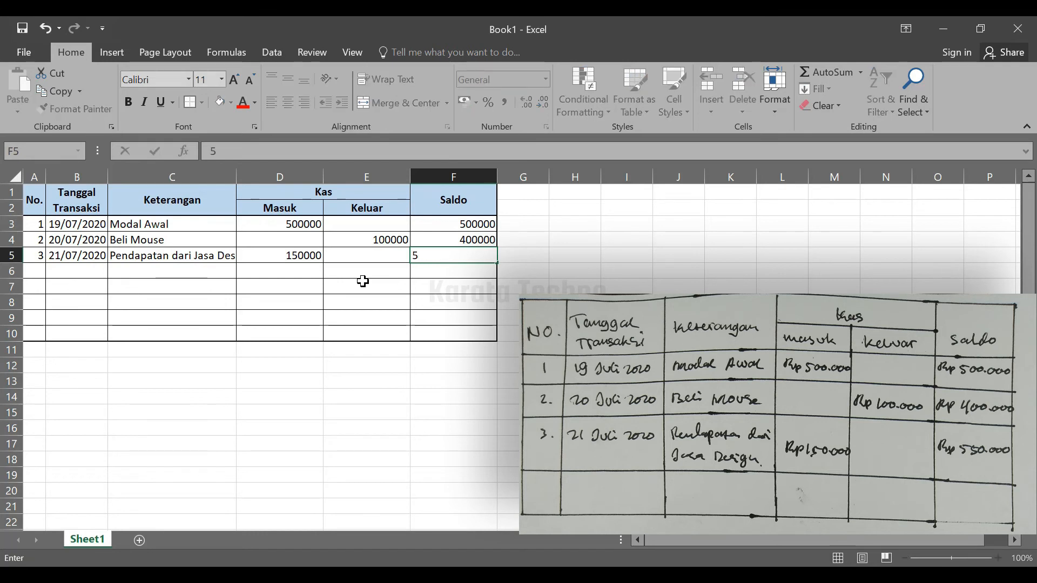
text(50000)
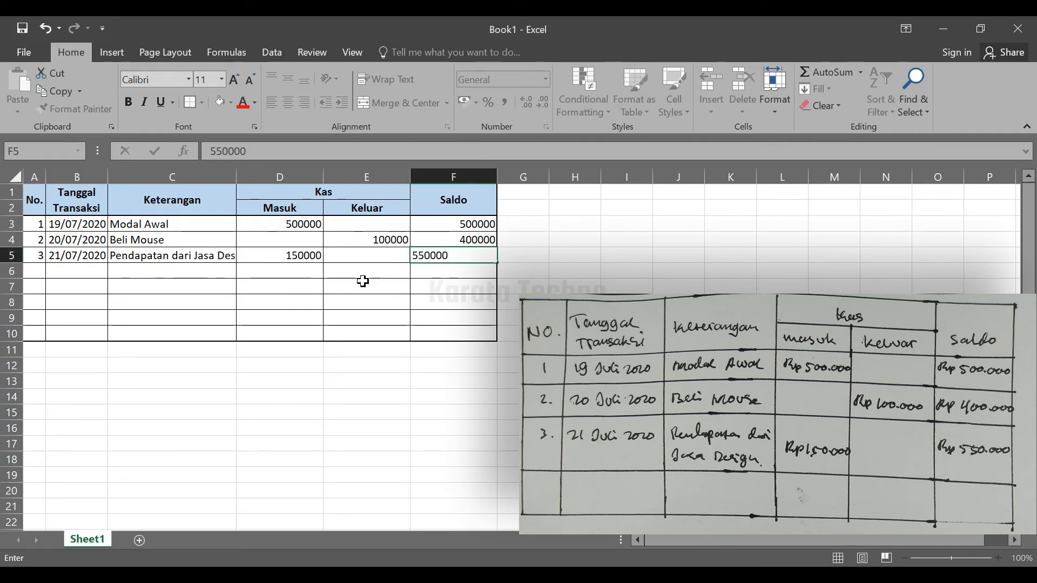
key(Return)
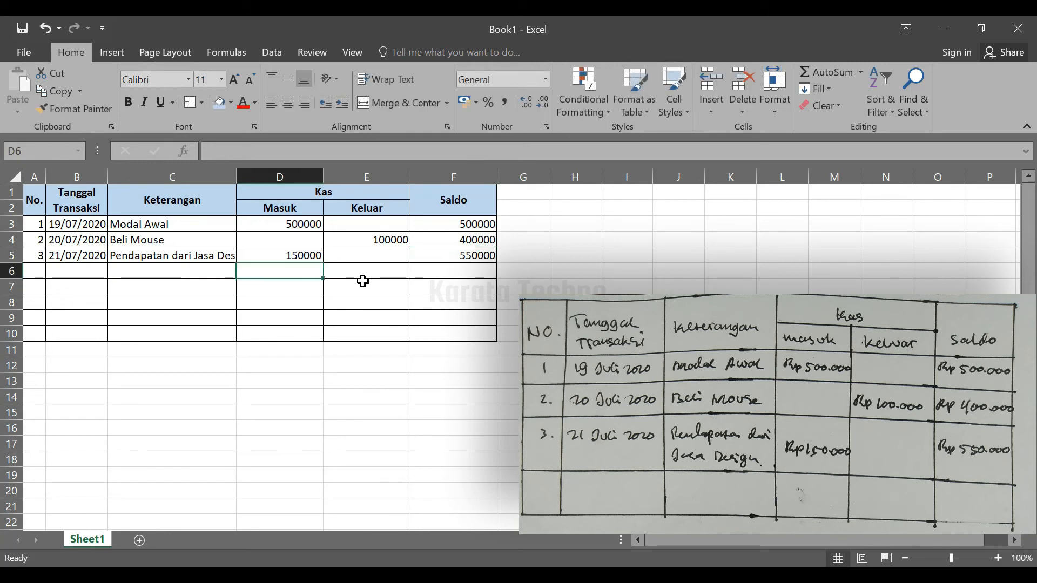
click(332, 318)
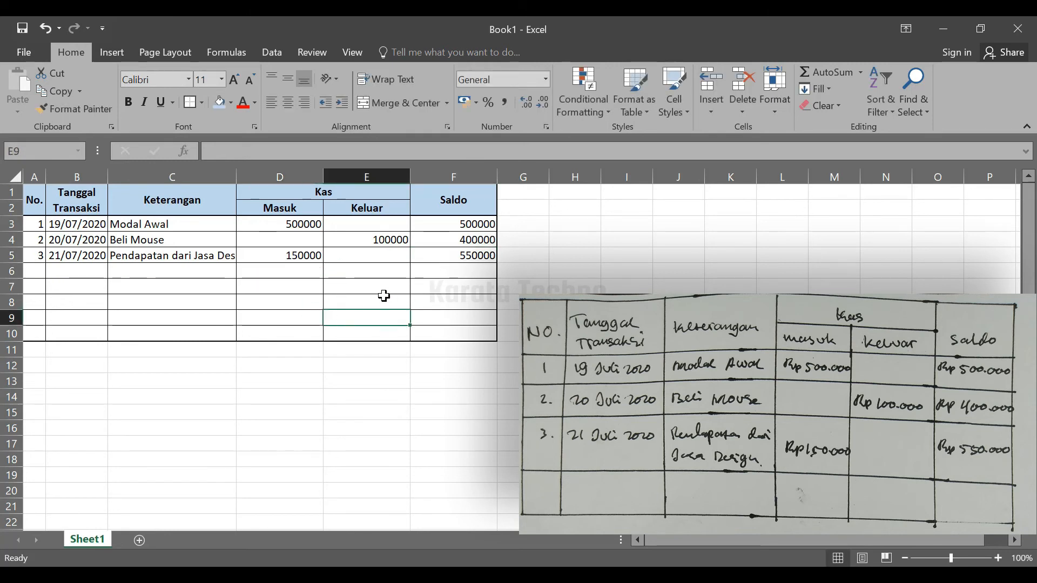
click(382, 297)
click(289, 299)
click(181, 290)
click(70, 315)
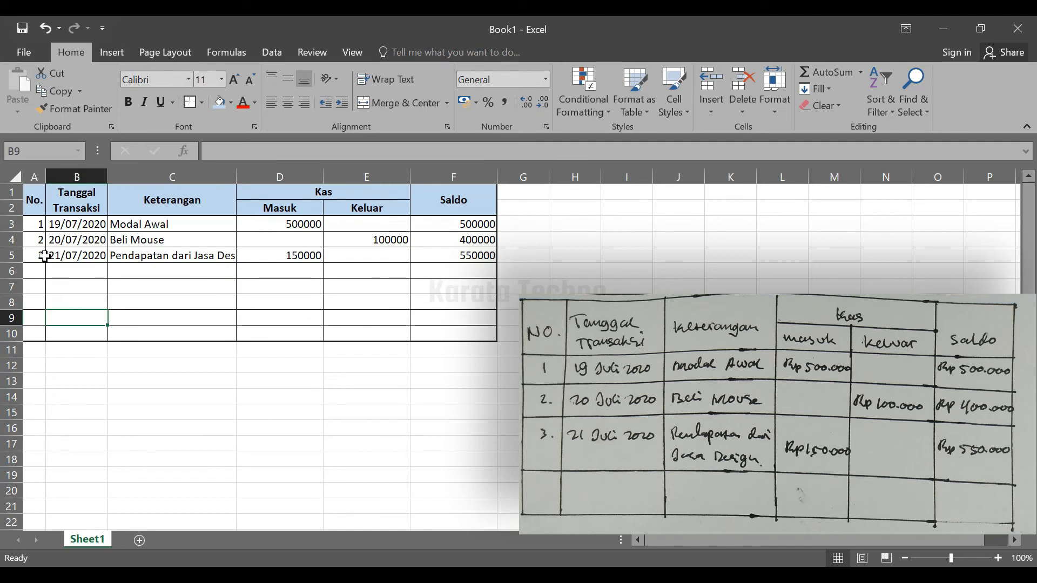
click(34, 226)
click(35, 239)
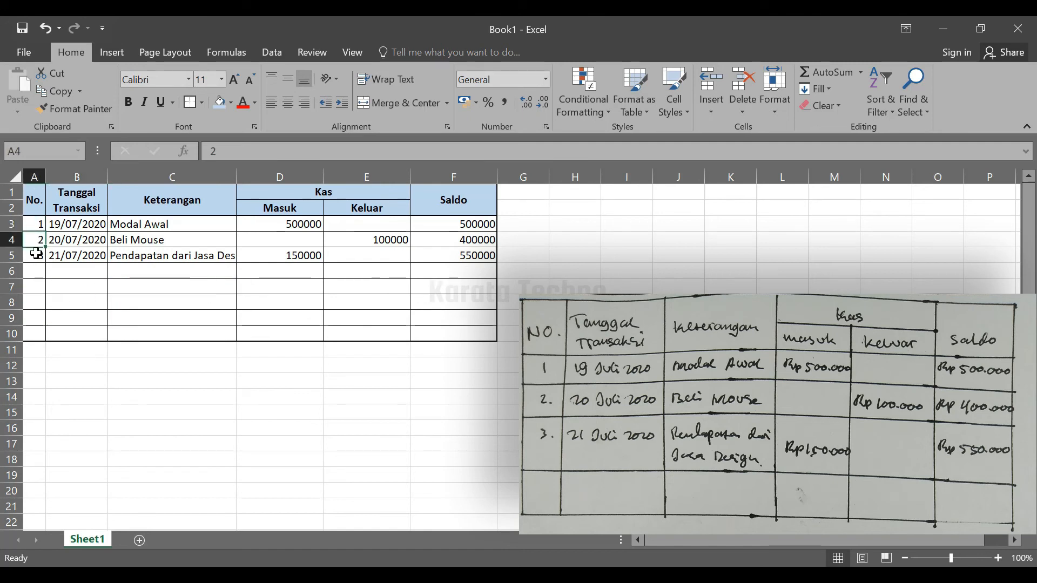
click(35, 254)
click(83, 256)
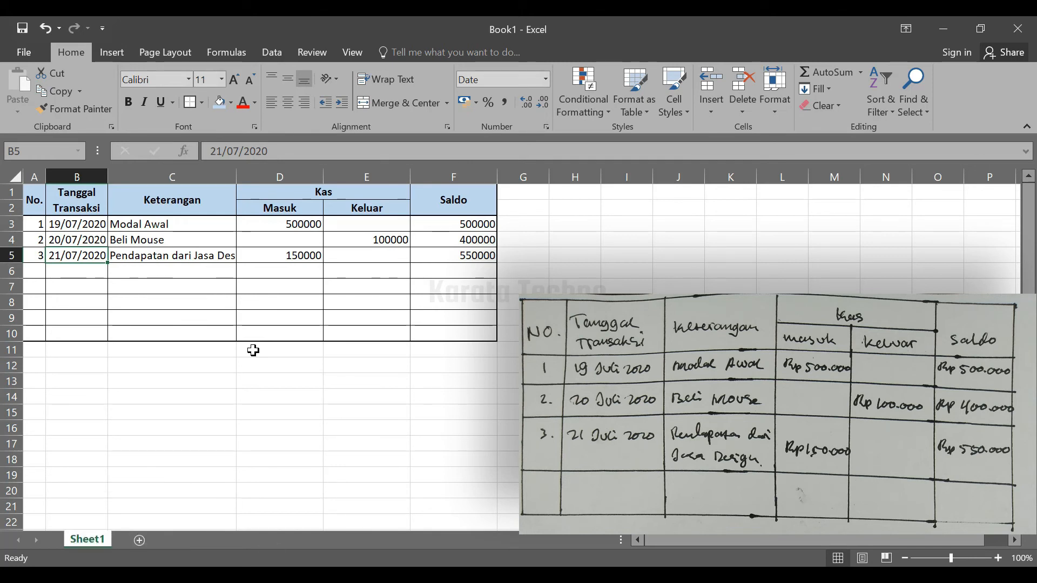
Wrap the text of the third transaction's Keterangan in cell C5
click(224, 257)
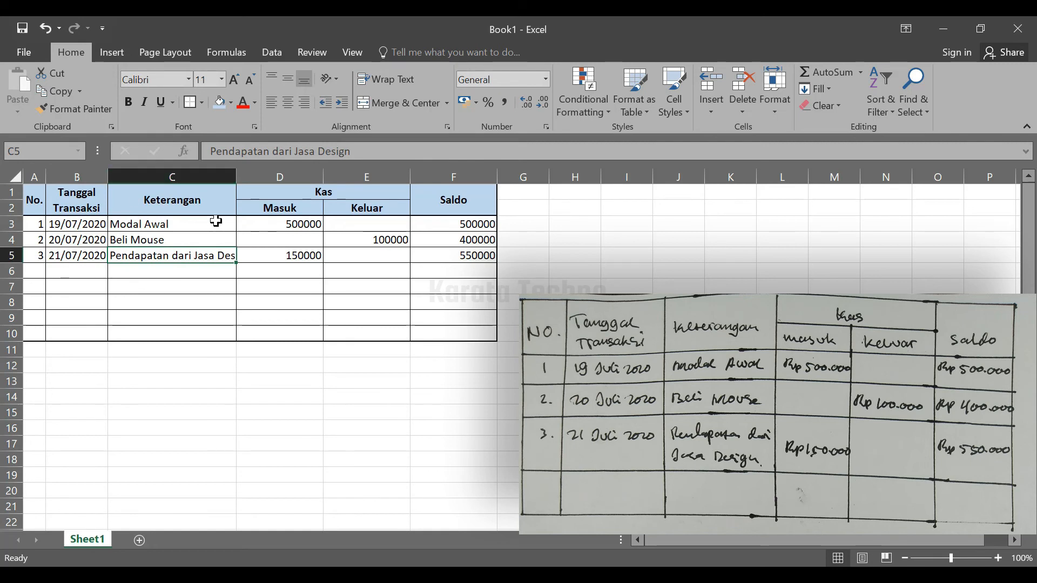
click(392, 80)
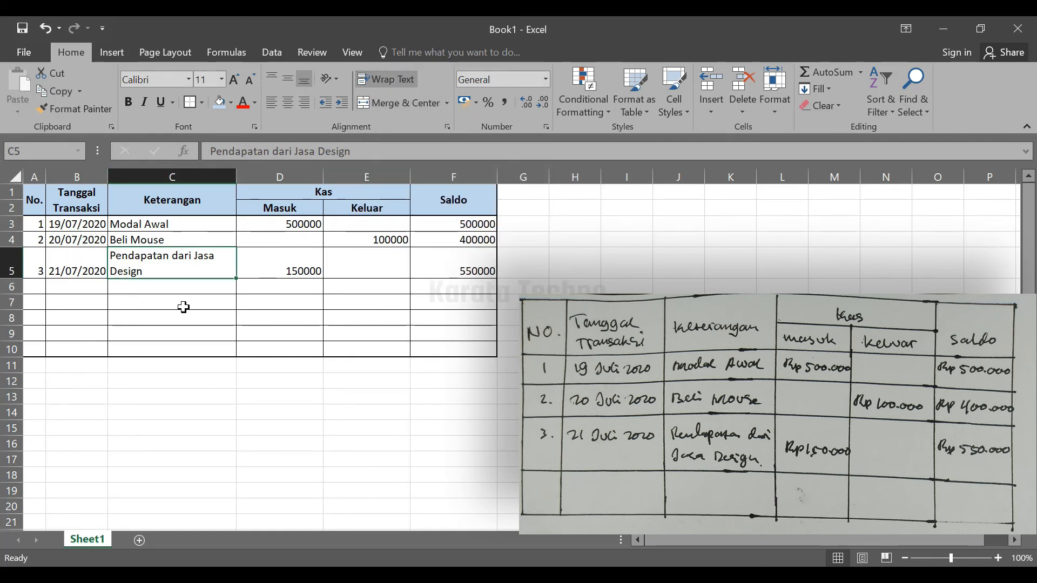
click(161, 322)
Vertically center the contents of the third transaction row, A5:F5, with Middle Align
drag(32, 268, 457, 254)
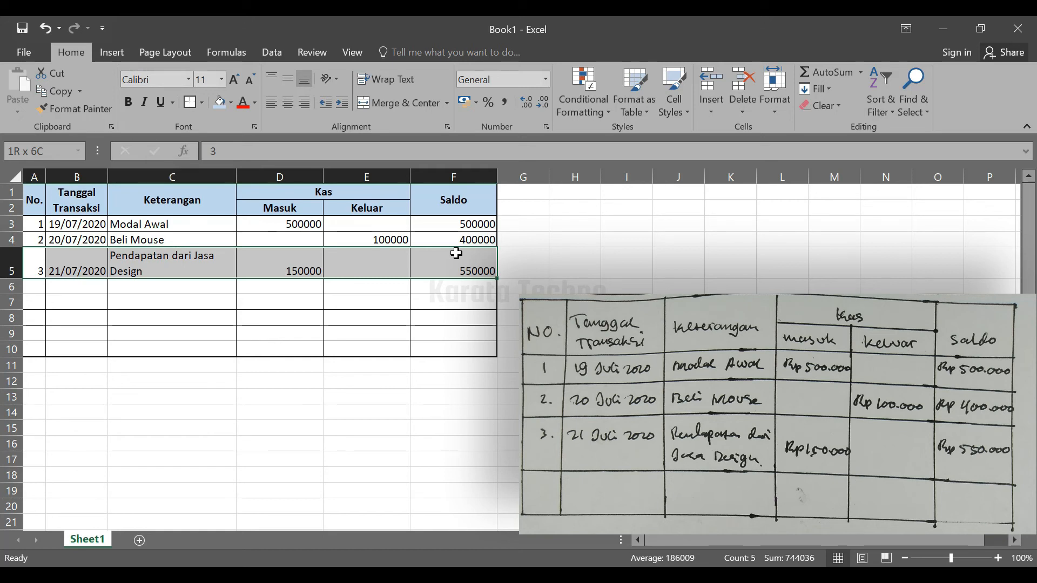
drag(457, 254, 457, 253)
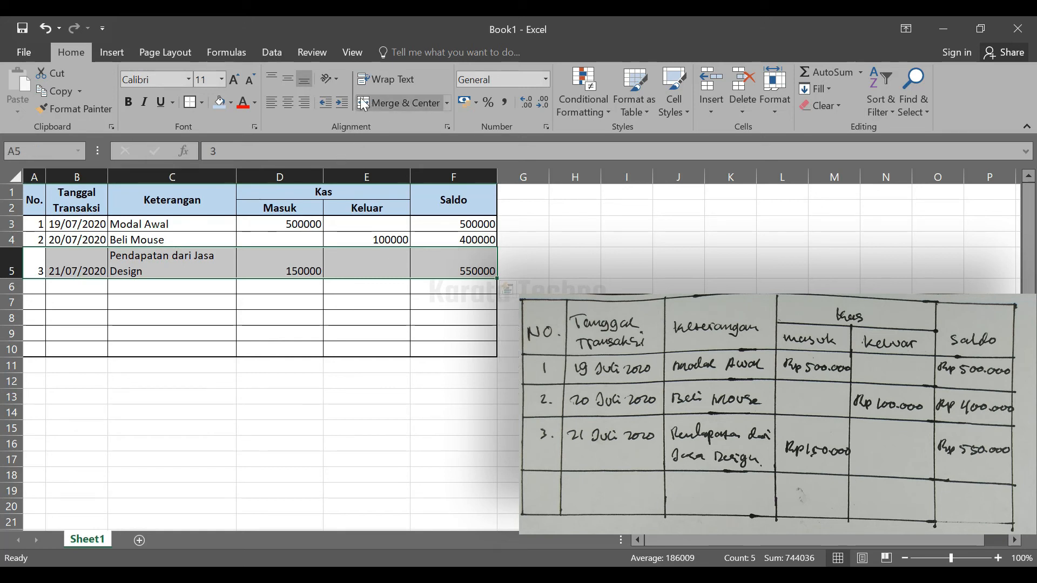
click(287, 82)
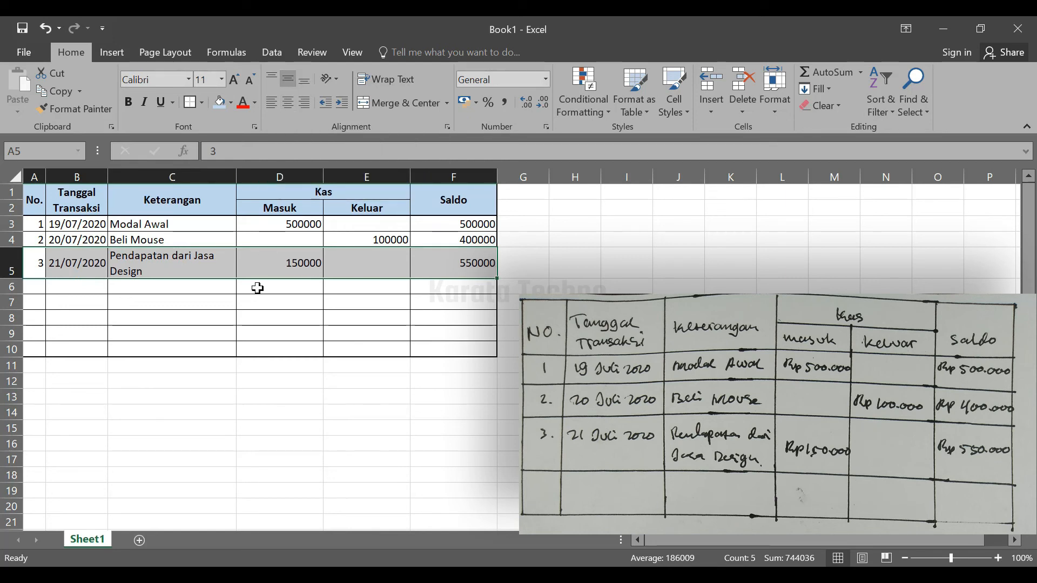
click(221, 318)
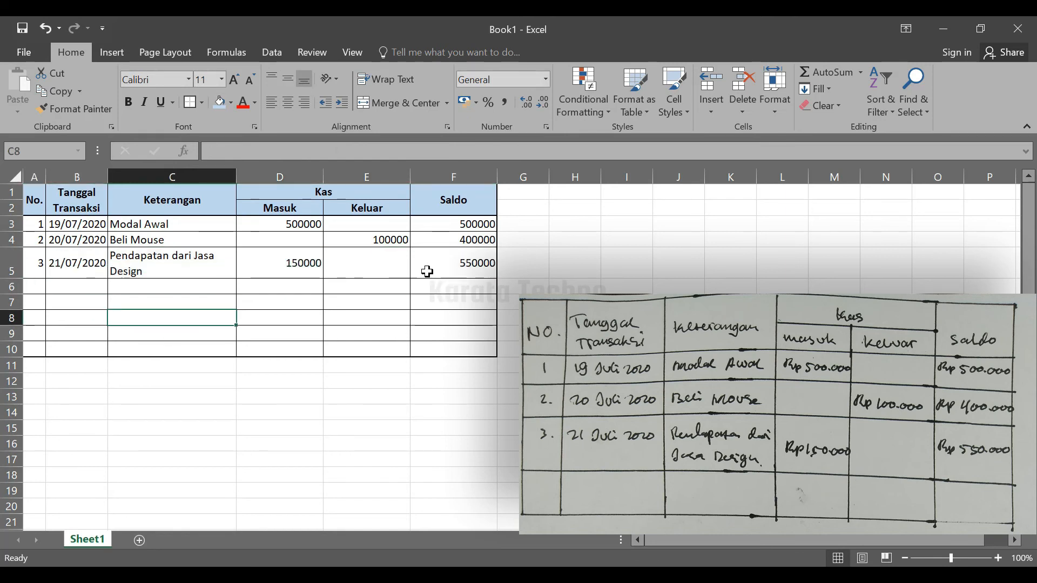
Left-align the contents of the three transaction rows, A3:F5
click(444, 266)
drag(324, 265, 40, 225)
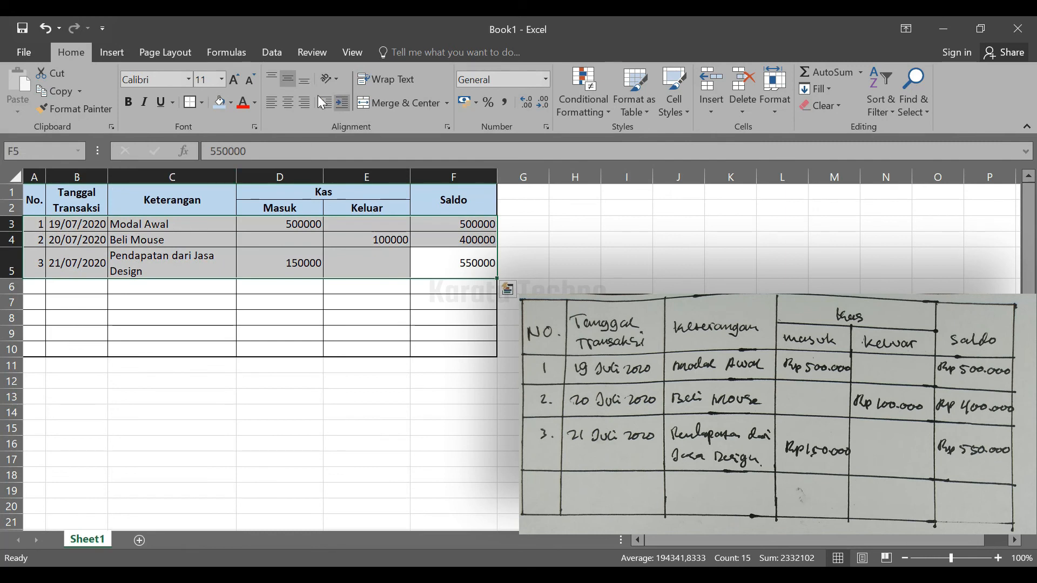
click(272, 103)
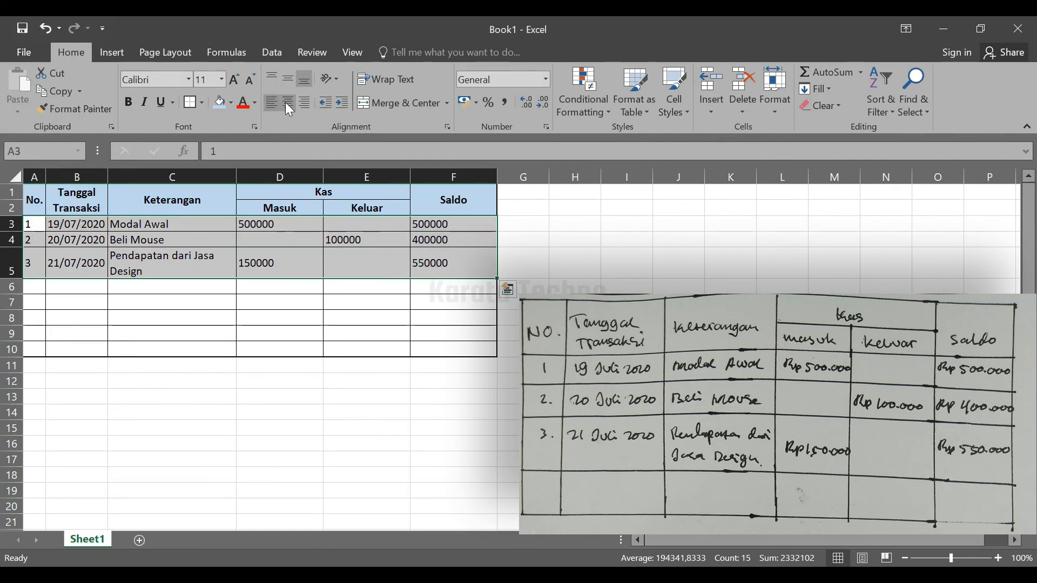
Horizontally center the contents of the three transaction rows, A3:F5
click(287, 102)
click(308, 103)
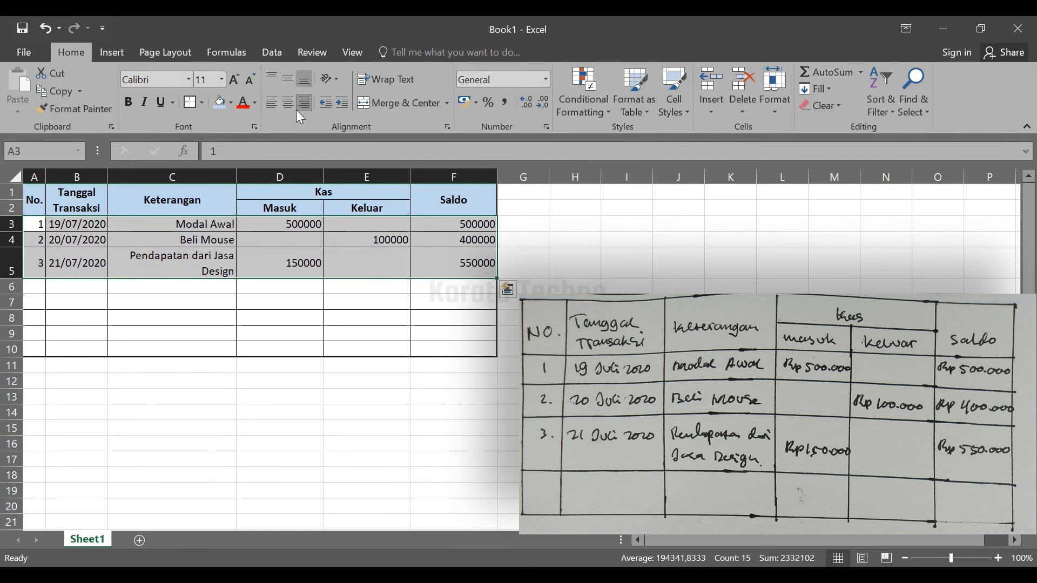
click(289, 102)
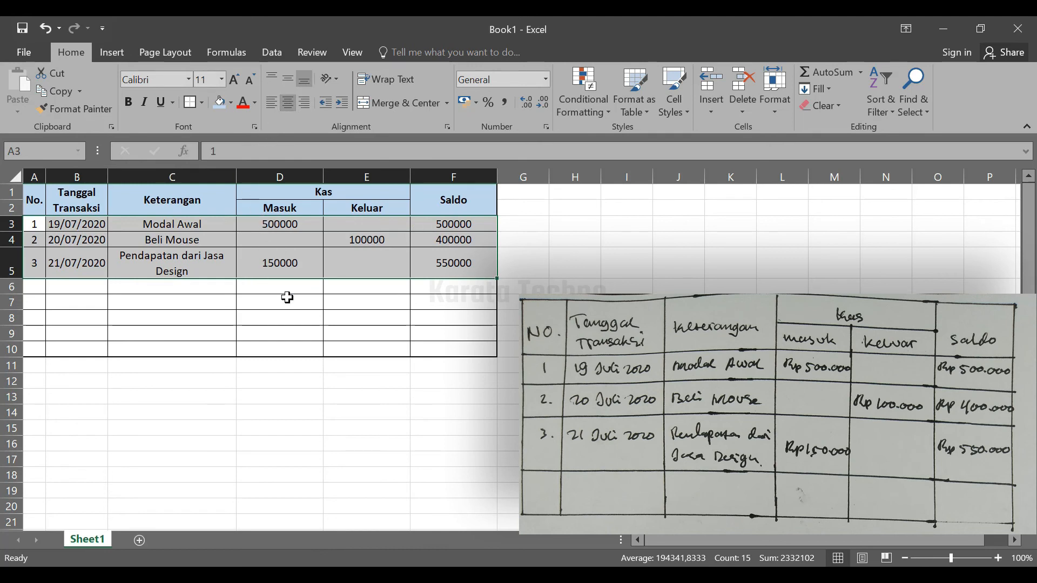
click(243, 319)
Left-align the three Keterangan entries in C3:C5
drag(180, 221, 181, 267)
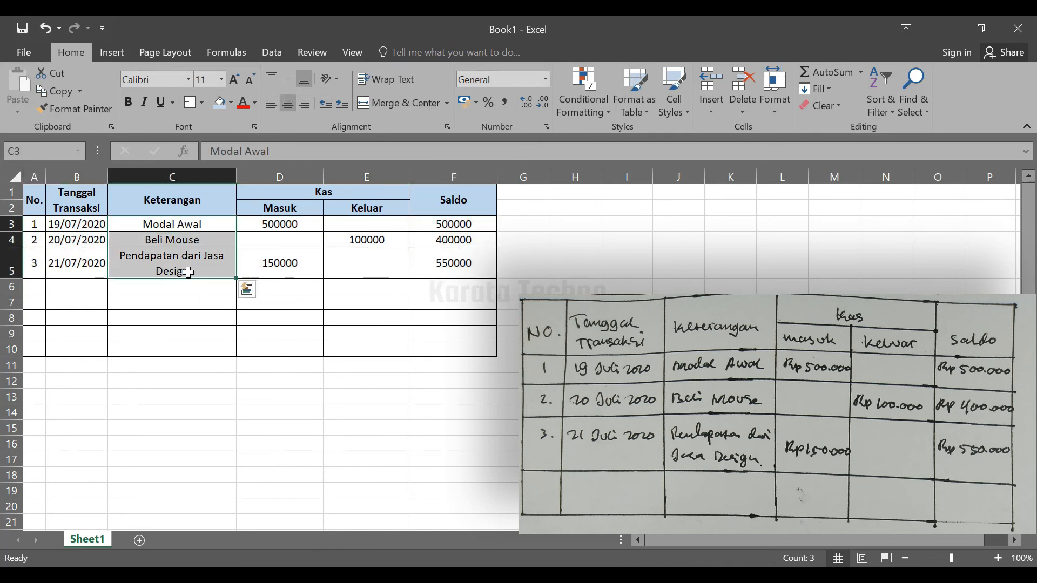
click(271, 102)
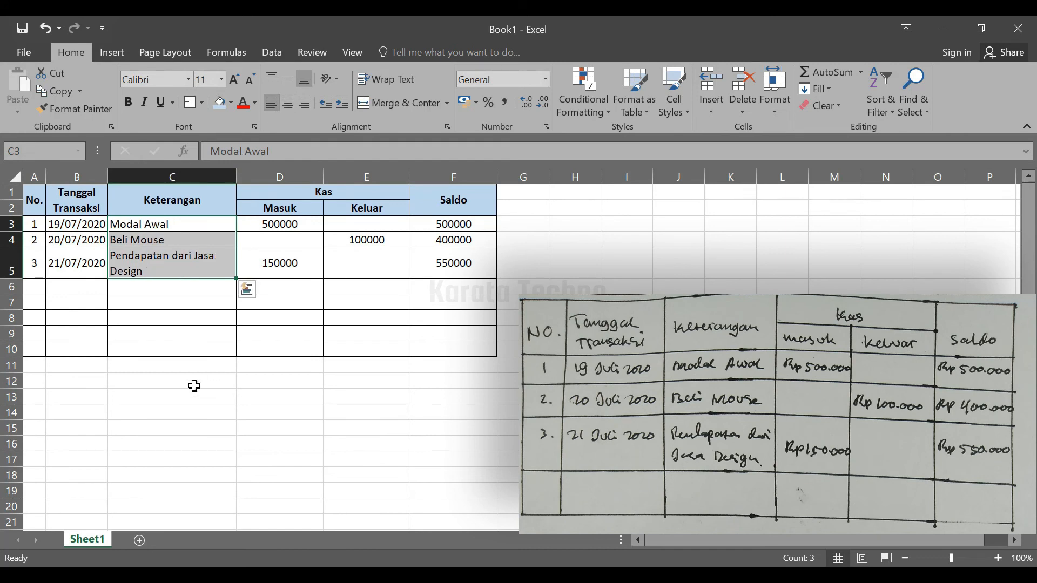
click(204, 299)
click(194, 270)
click(189, 330)
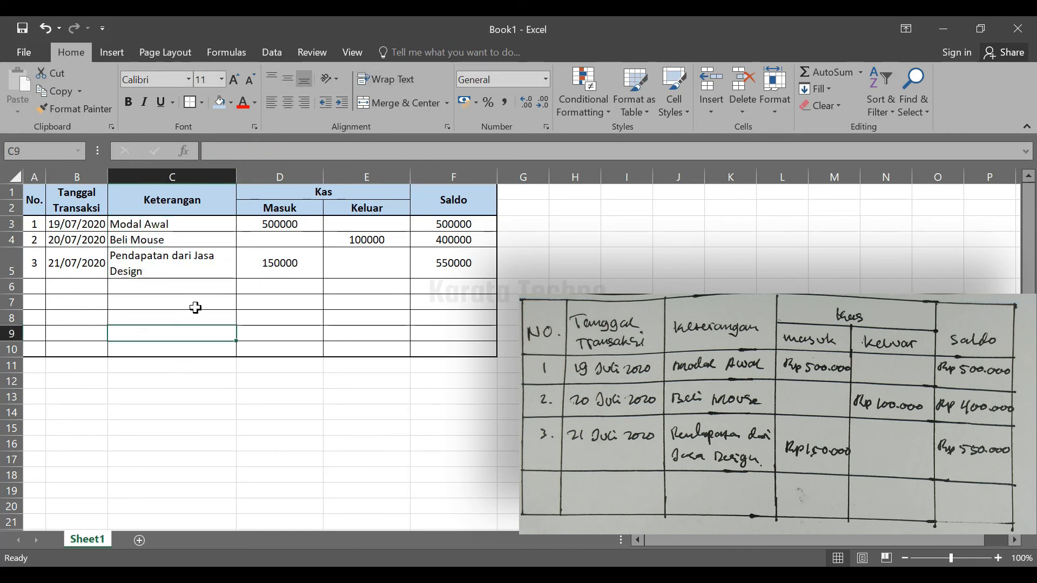
AutoFit the width of the Keterangan column, C, to its contents
double_click(238, 180)
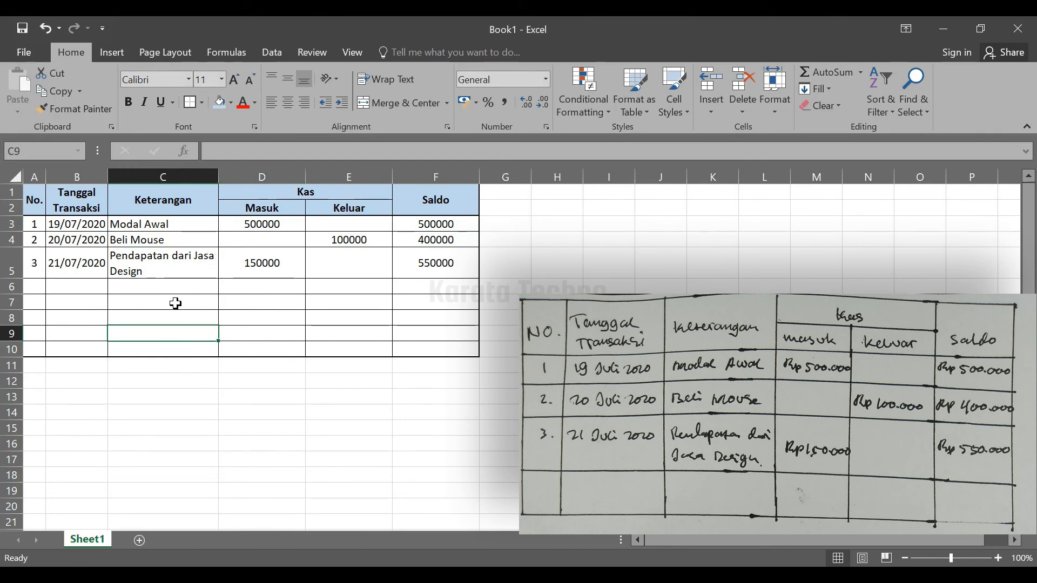
click(140, 300)
click(85, 291)
click(266, 316)
click(359, 307)
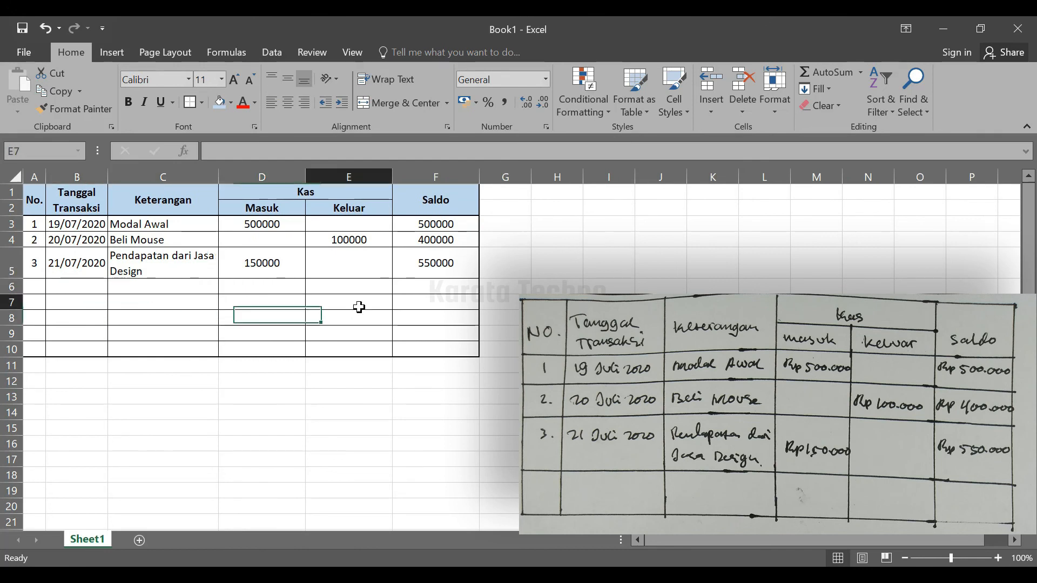